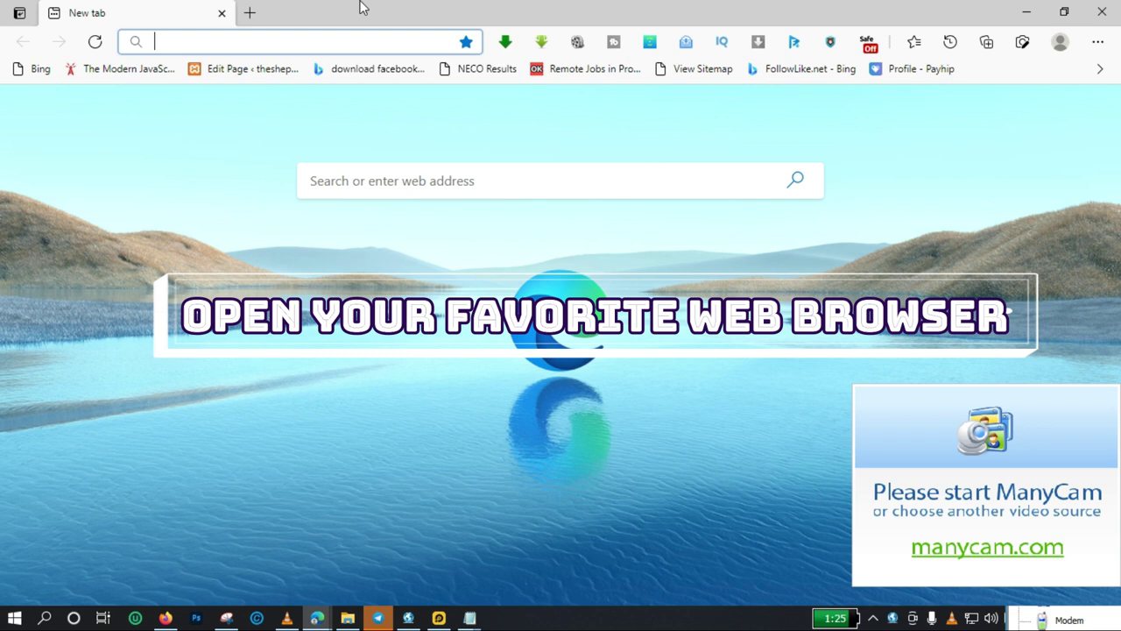
# - Go to forms.google.com in the browser
pyautogui.write('forn')
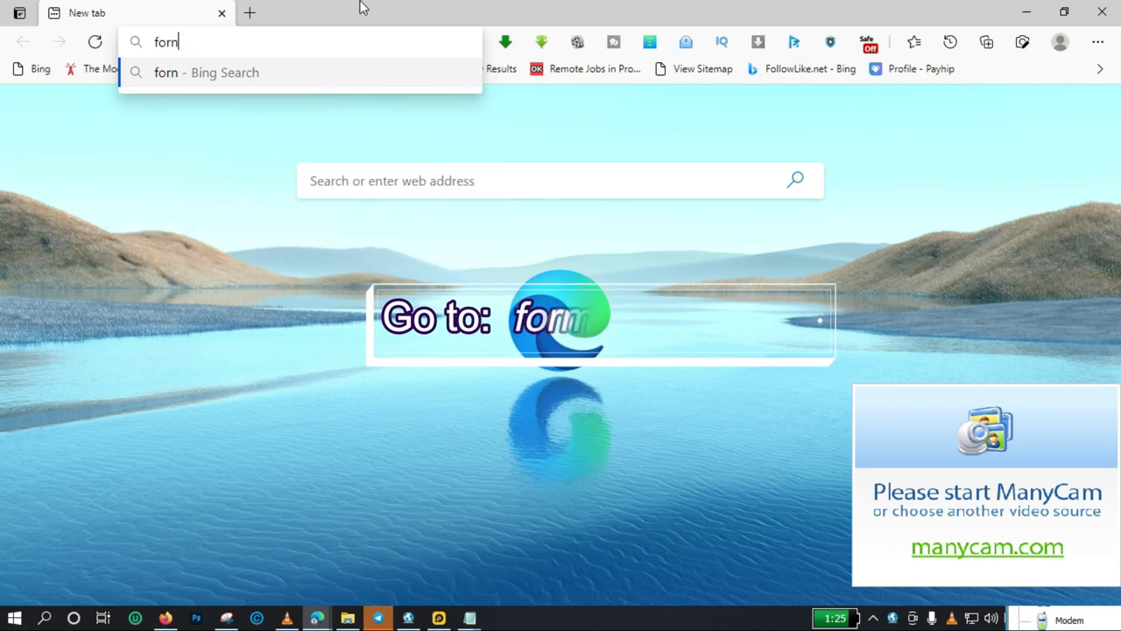
pyautogui.press('BackSpace')
pyautogui.write('ms')
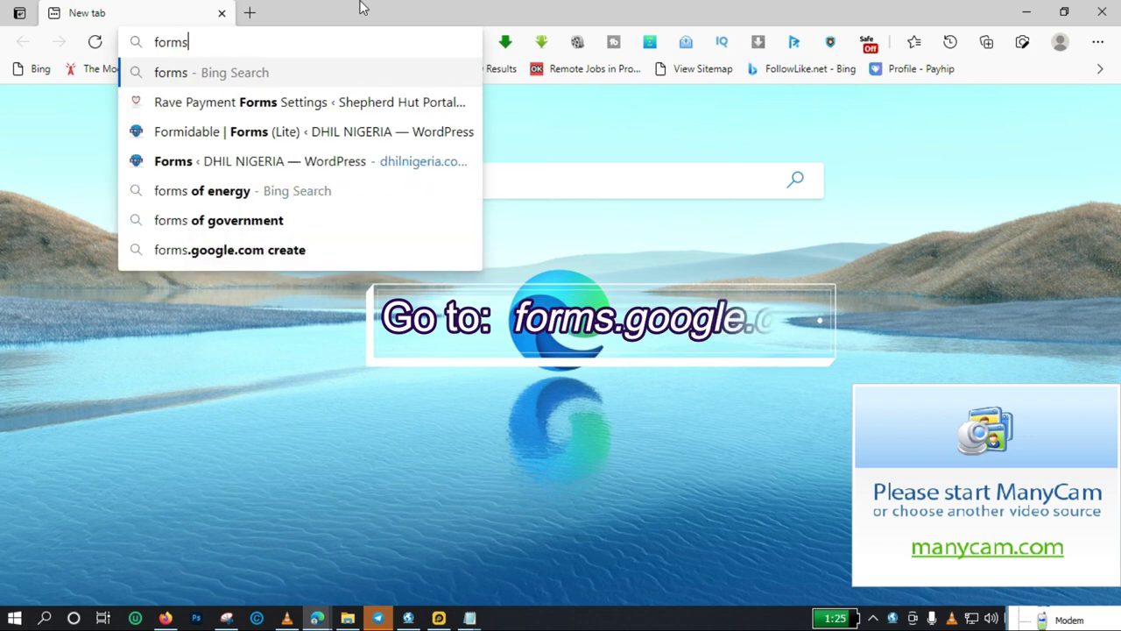
pyautogui.write('.google.')
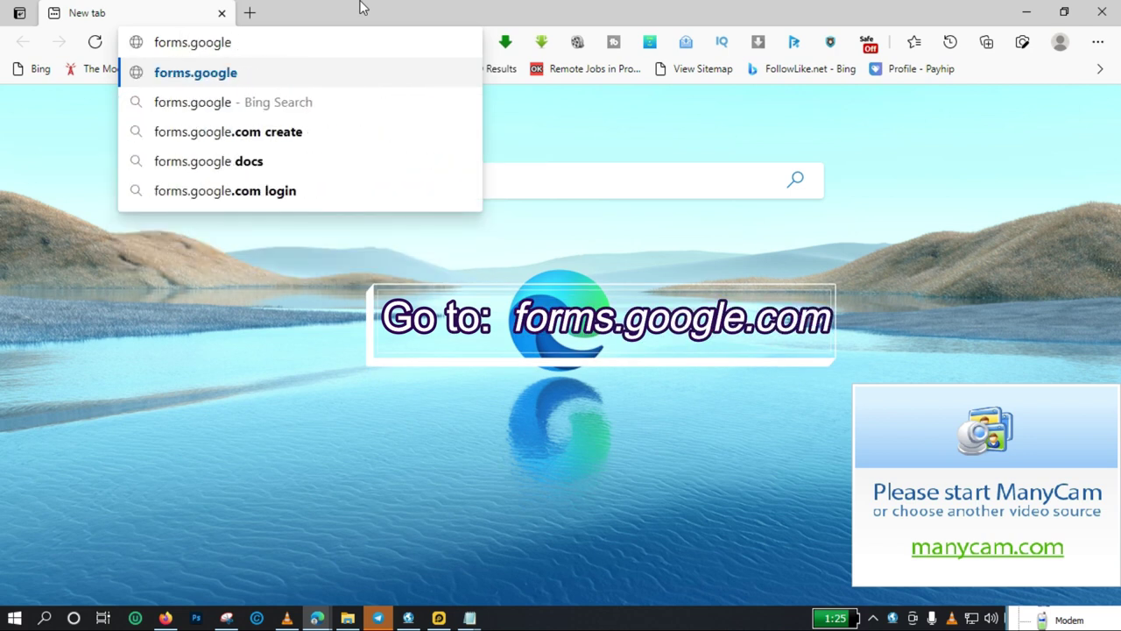
pyautogui.write('com')
pyautogui.press('Return')
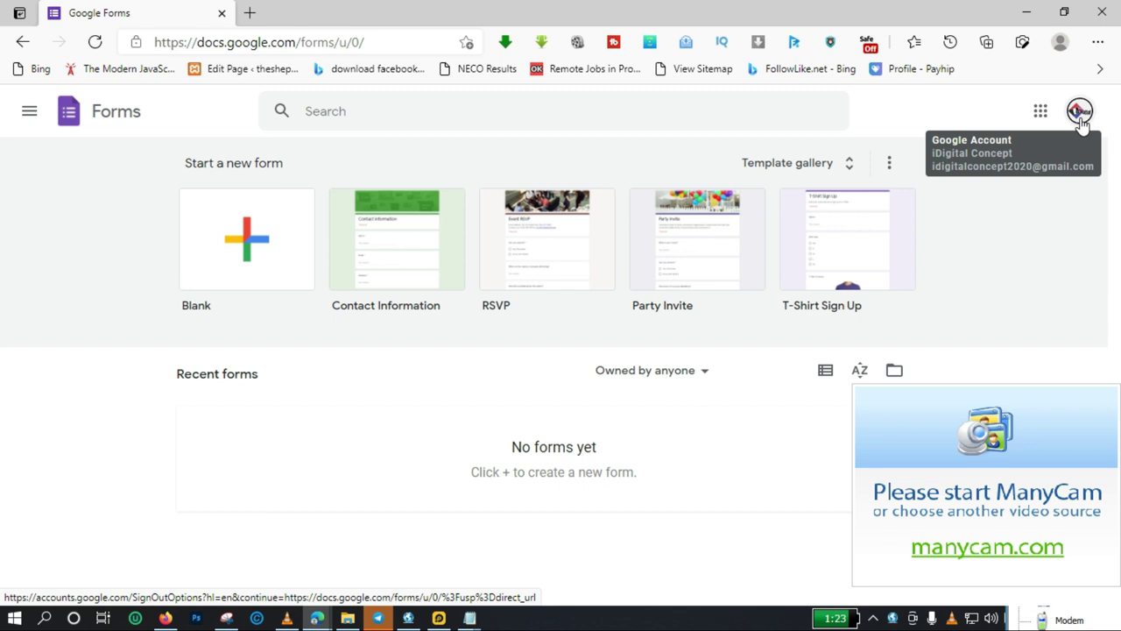
# - Switch to another Google account and create a blank form, declining the introductory tour
pyautogui.click(1079, 111)
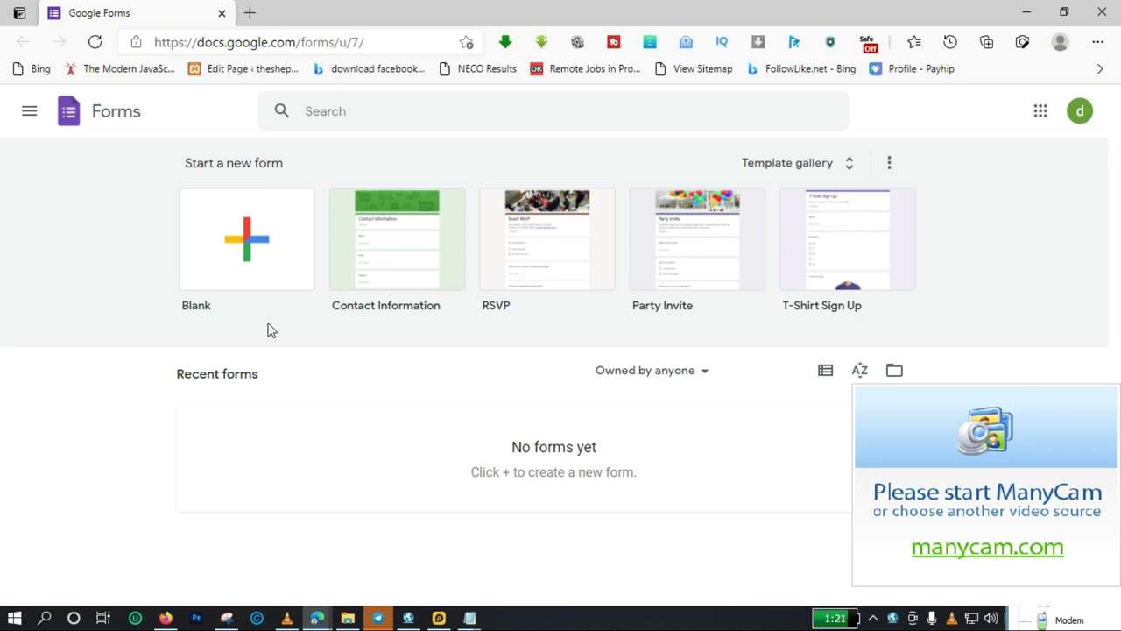
pyautogui.click(248, 226)
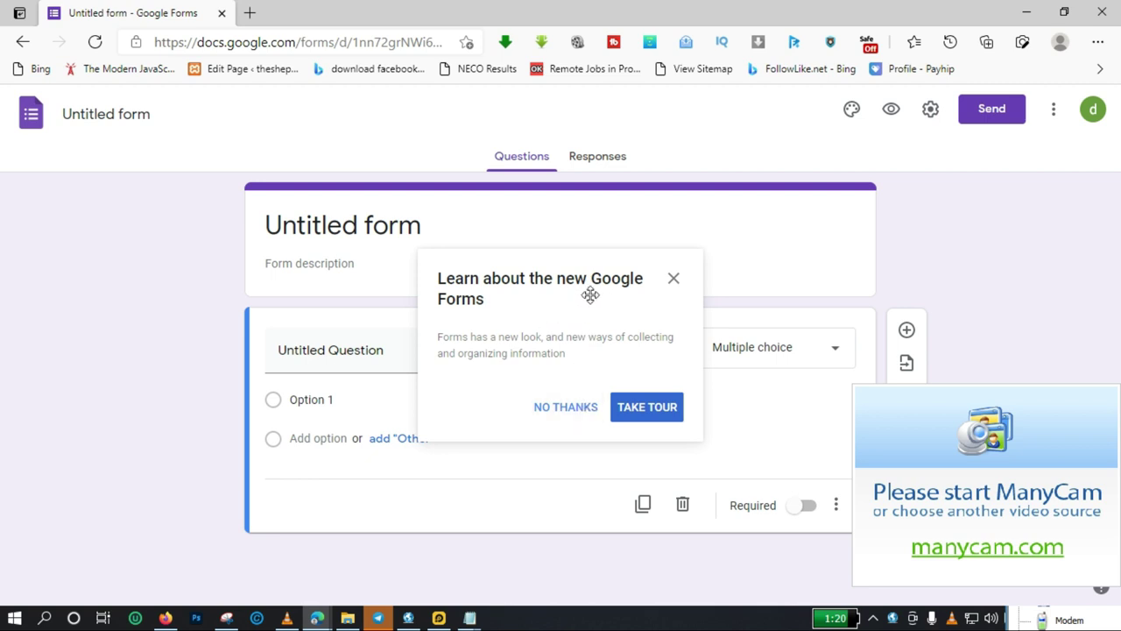
pyautogui.click(580, 407)
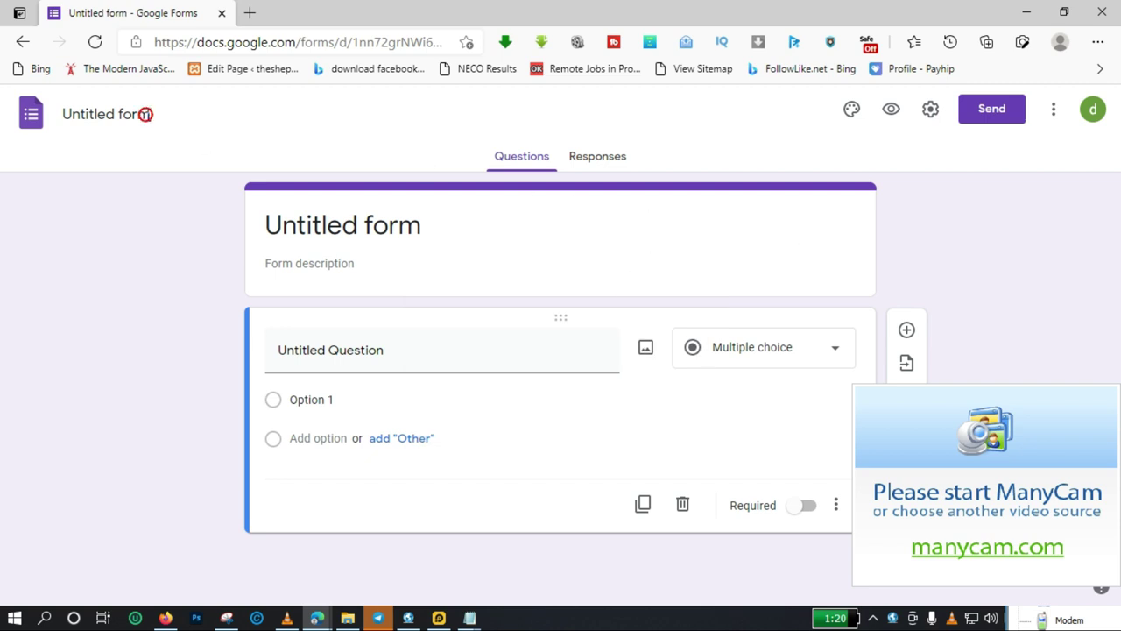
# - Rename the untitled form as "Registration Form"
pyautogui.click(146, 114)
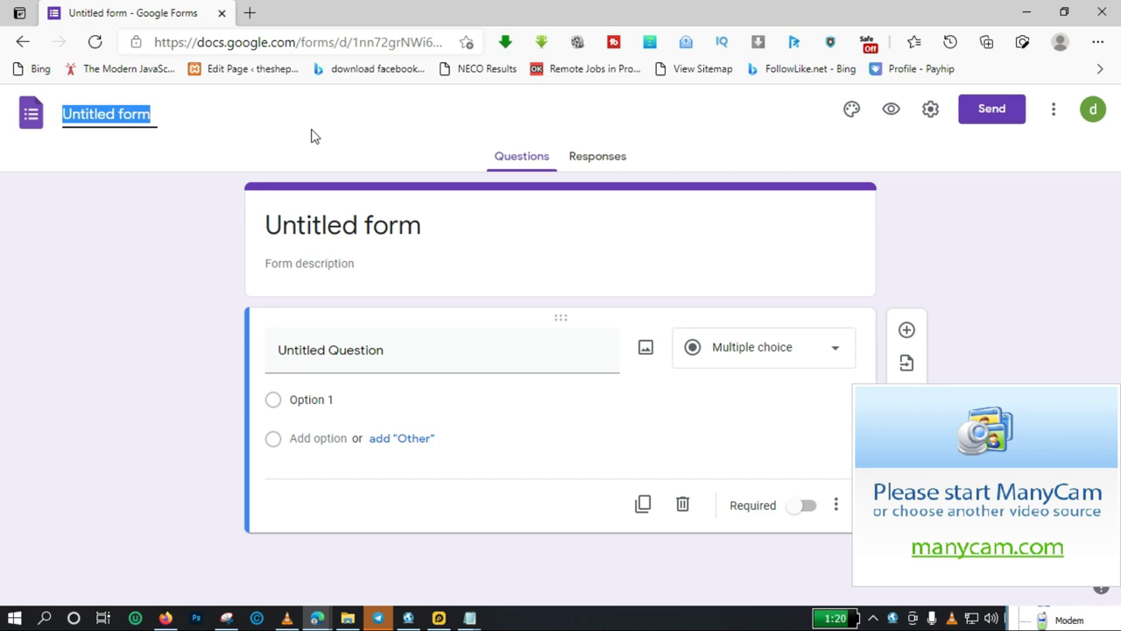
pyautogui.write('Re')
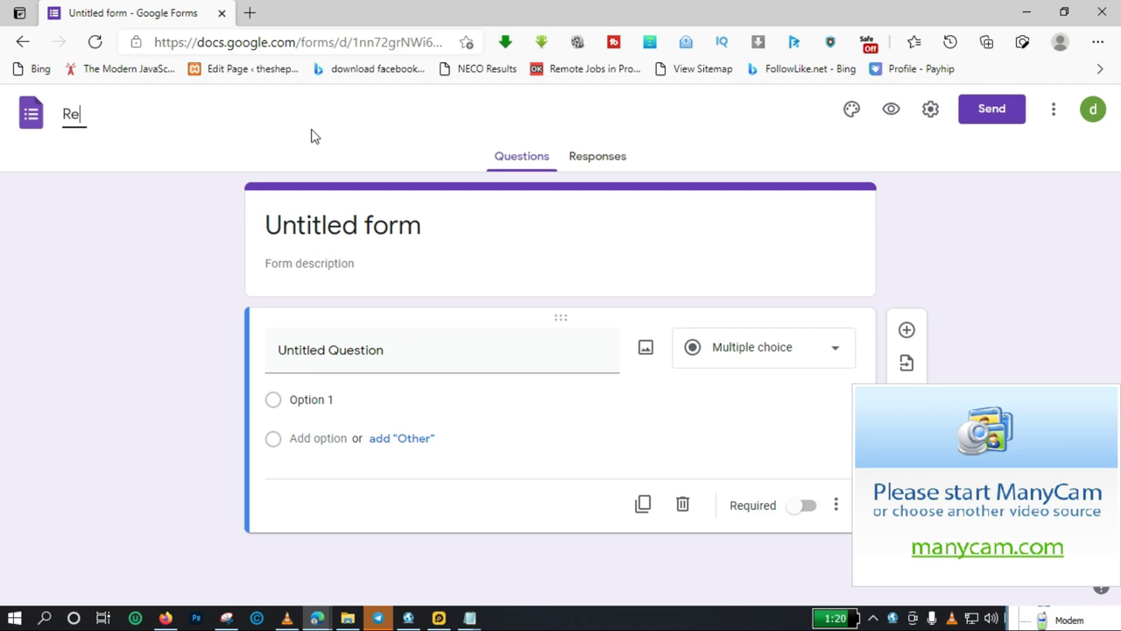
pyautogui.write('gistration Form')
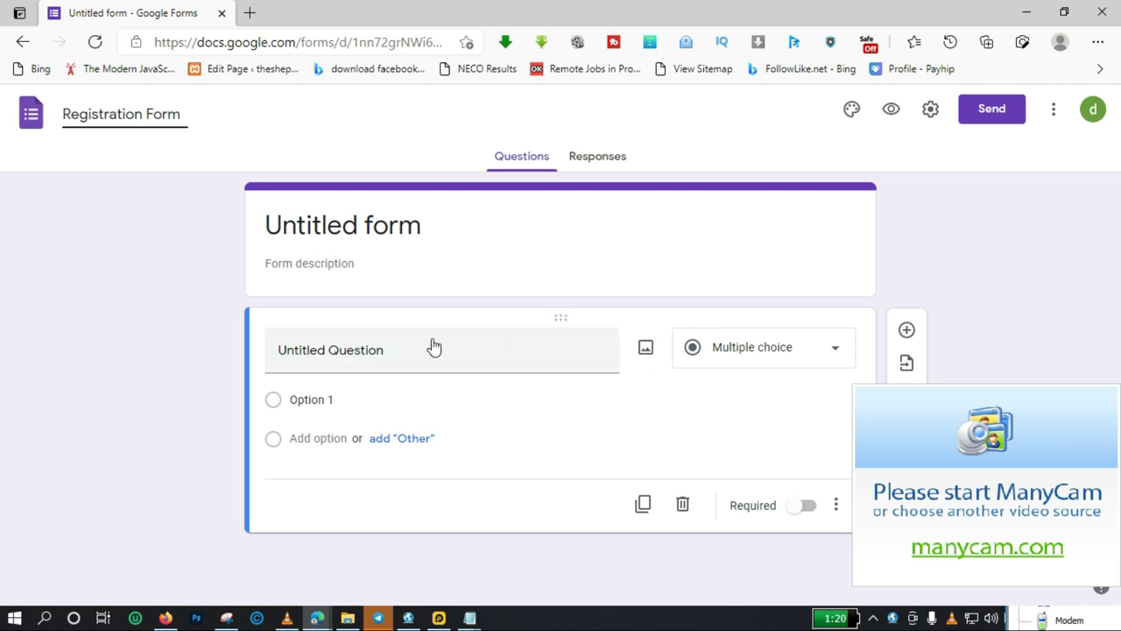
# - Replace the untitled first question's text with "Name"
pyautogui.click(394, 350)
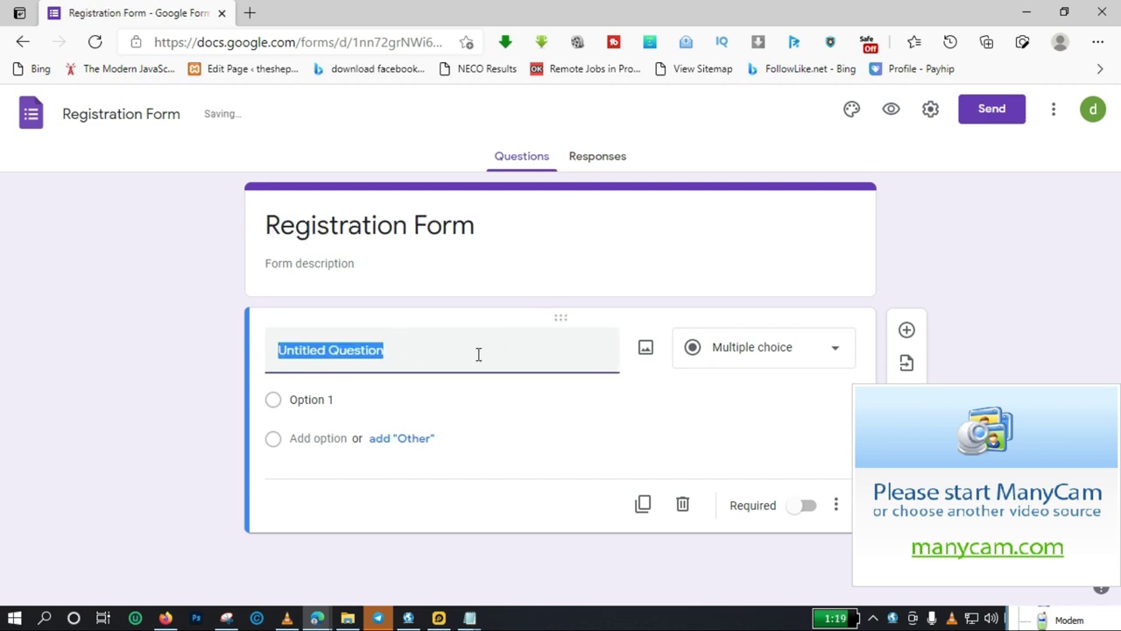
pyautogui.write('Name')
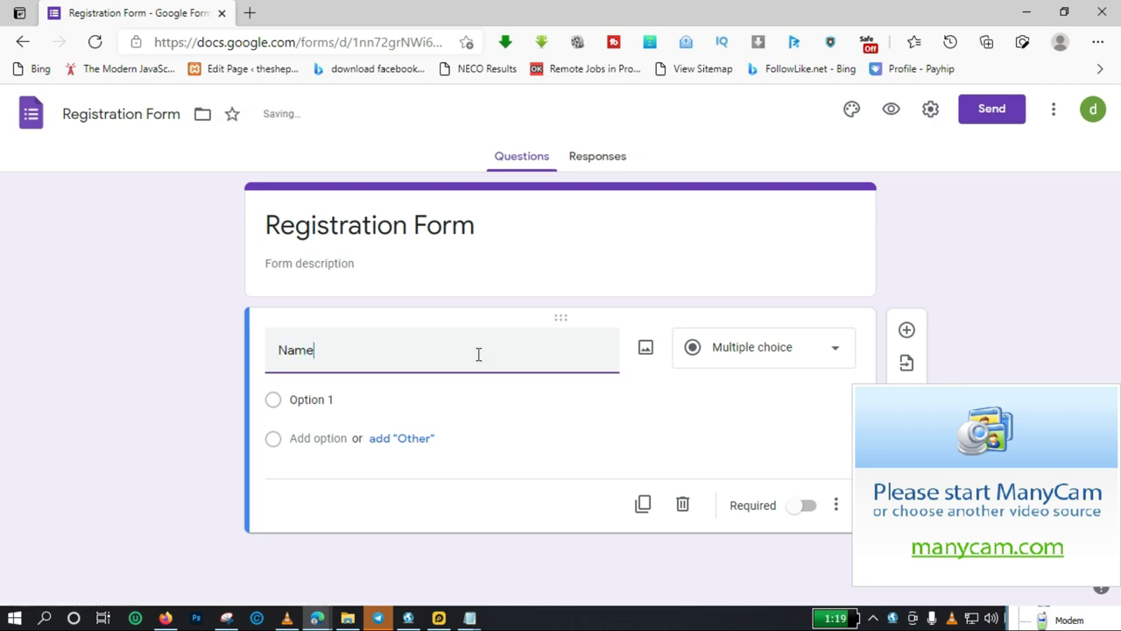
pyautogui.write('s')
pyautogui.press('BackSpace')
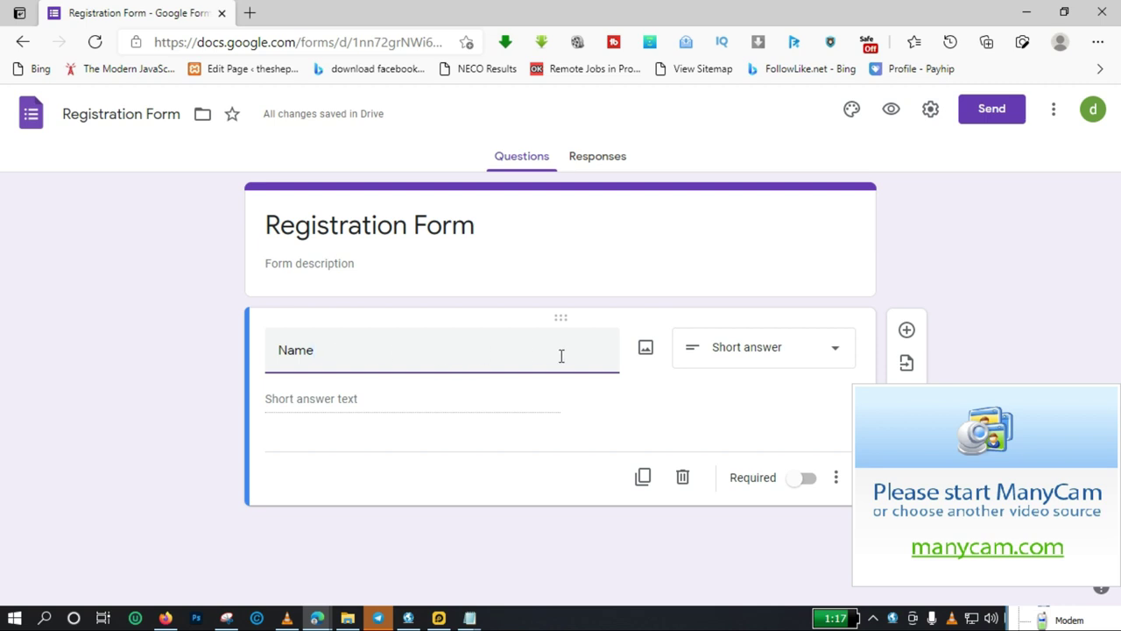
pyautogui.press('BackSpace')
pyautogui.press('BackSpace')
pyautogui.press('BackSpace')
pyautogui.press('BackSpace')
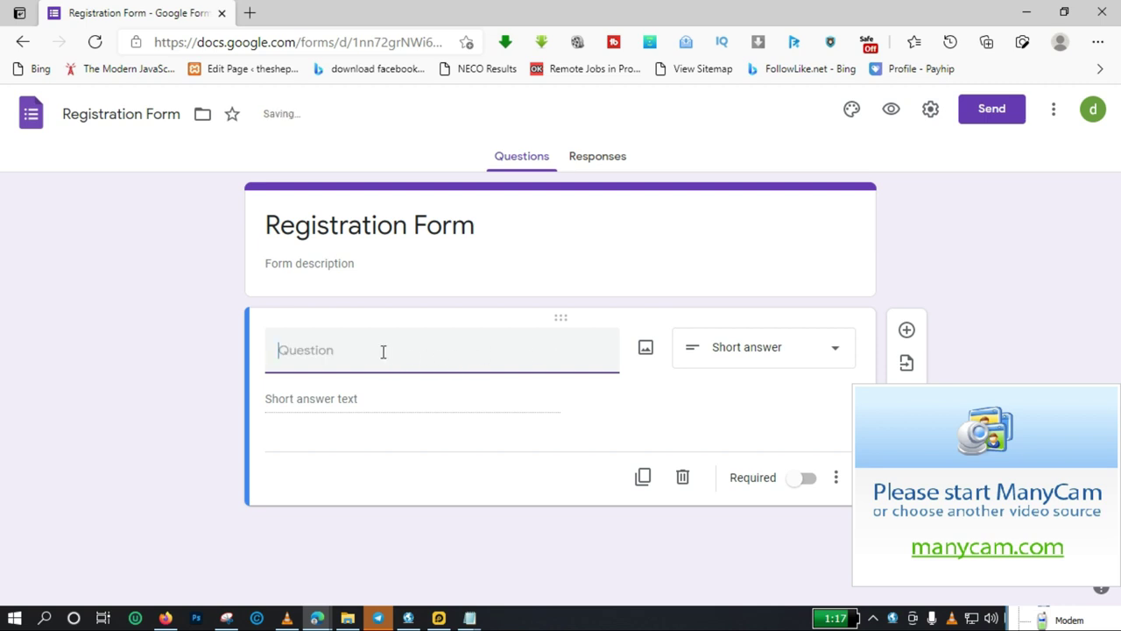
pyautogui.write('Name')
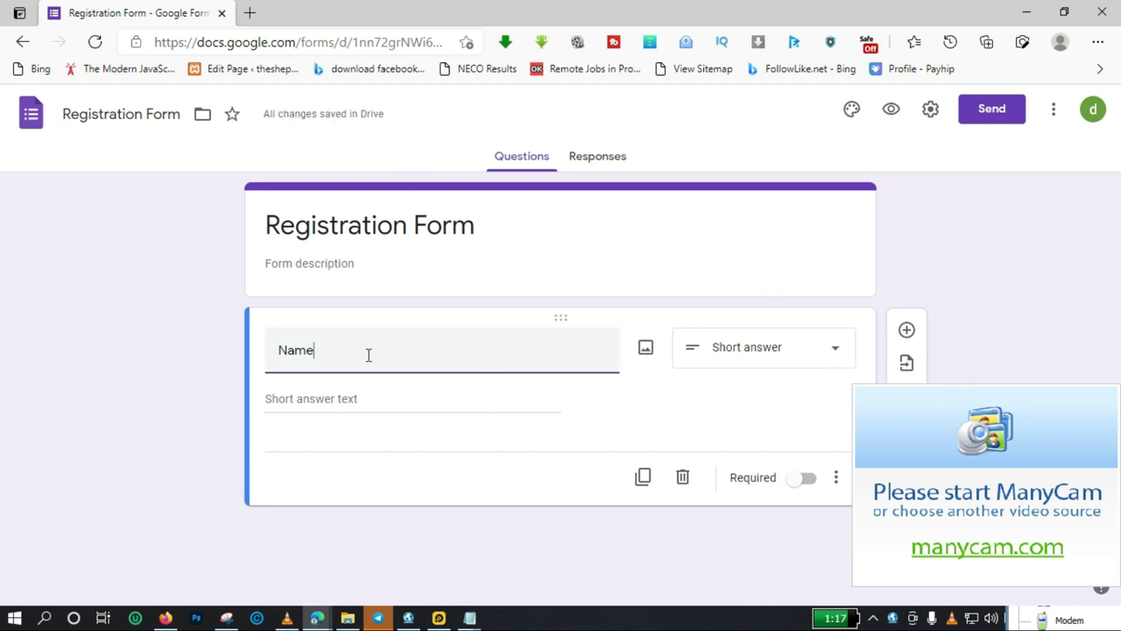
# - Set the "Name" question's answer type to Short answer and make the question required
pyautogui.click(836, 355)
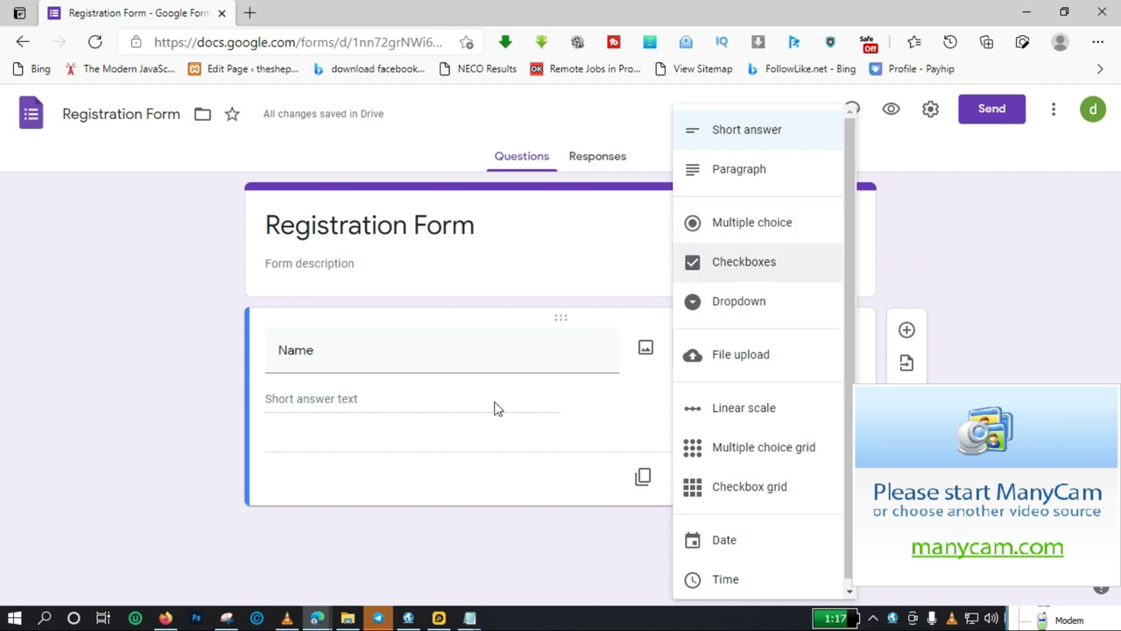
pyautogui.click(774, 134)
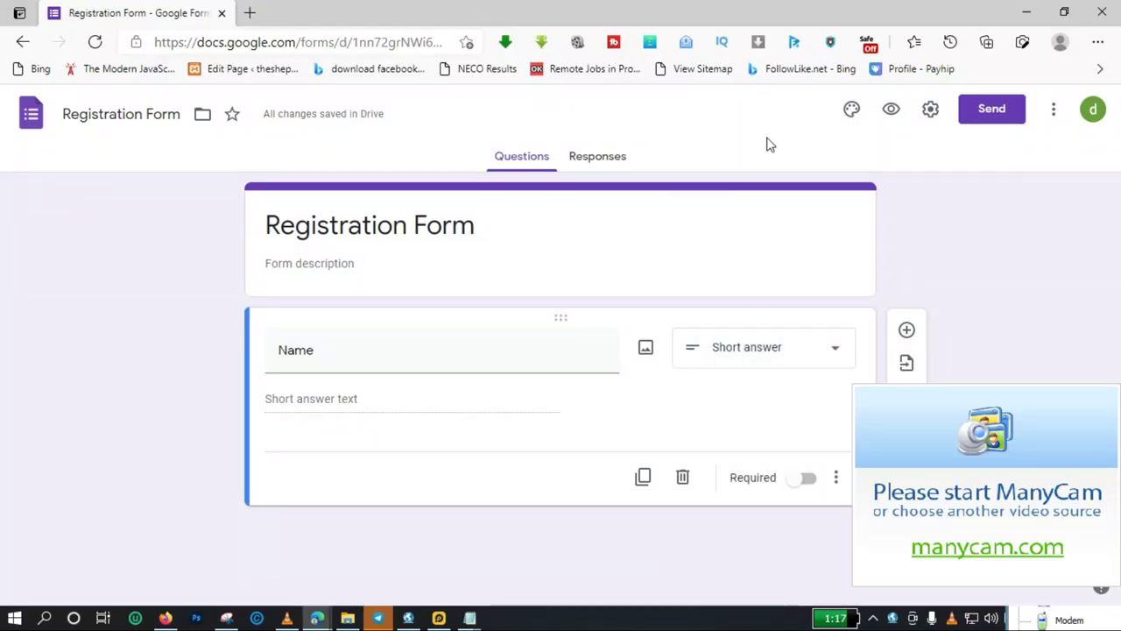
pyautogui.click(839, 350)
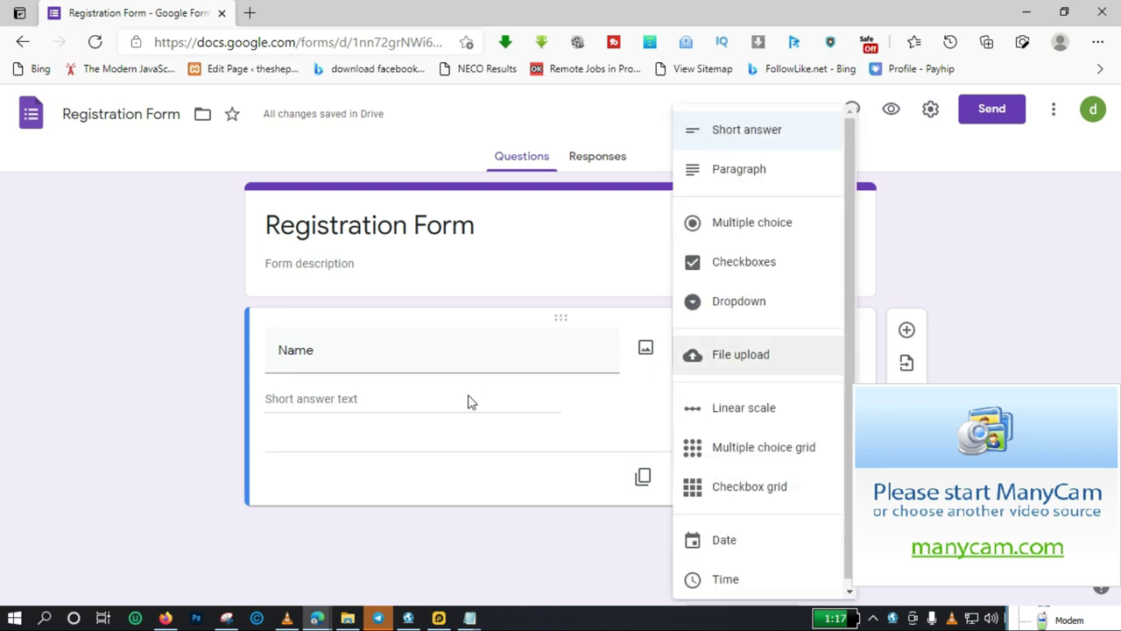
pyautogui.click(433, 350)
pyautogui.click(415, 438)
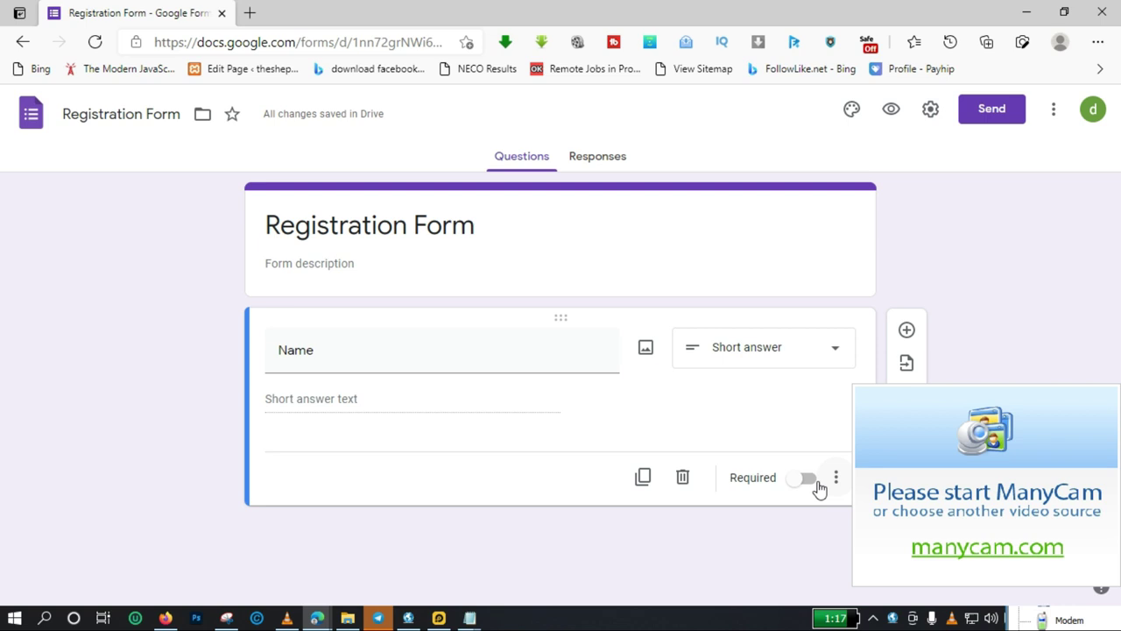
pyautogui.moveTo(278, 350); pyautogui.dragTo(317, 350)
pyautogui.click(320, 348)
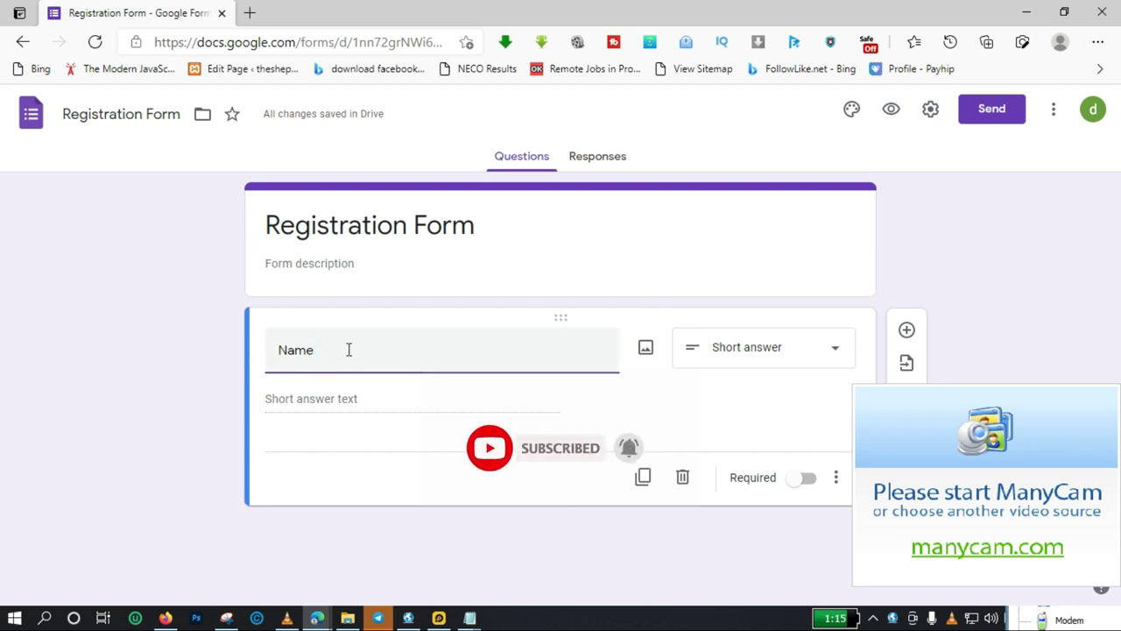
pyautogui.click(803, 482)
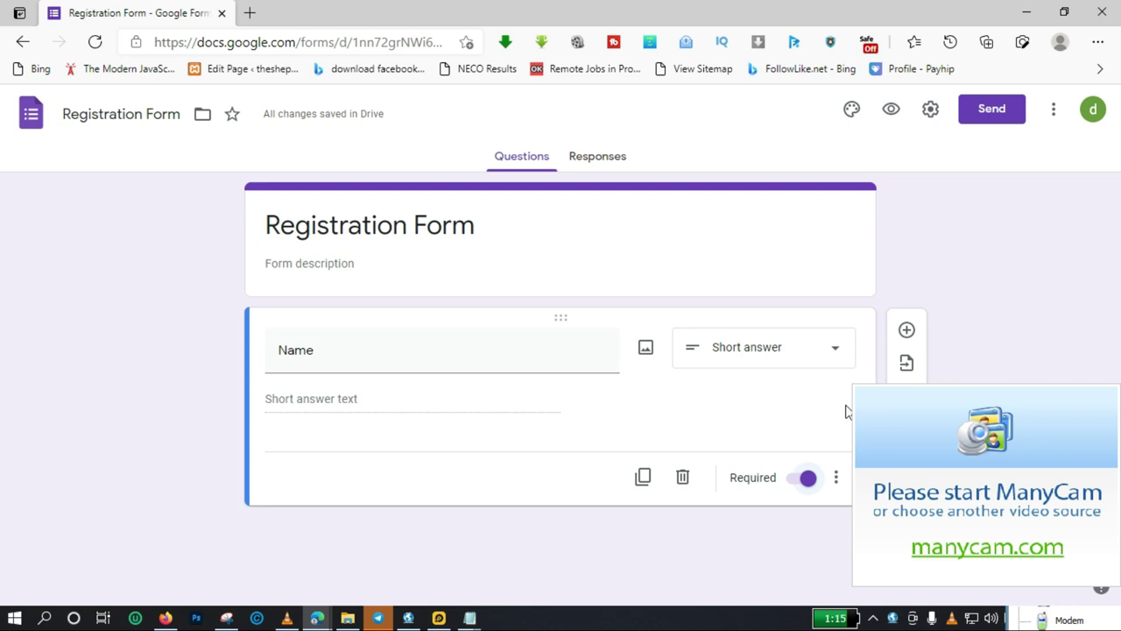
# - Add a second question titled "Email Address" and make it required
pyautogui.click(907, 332)
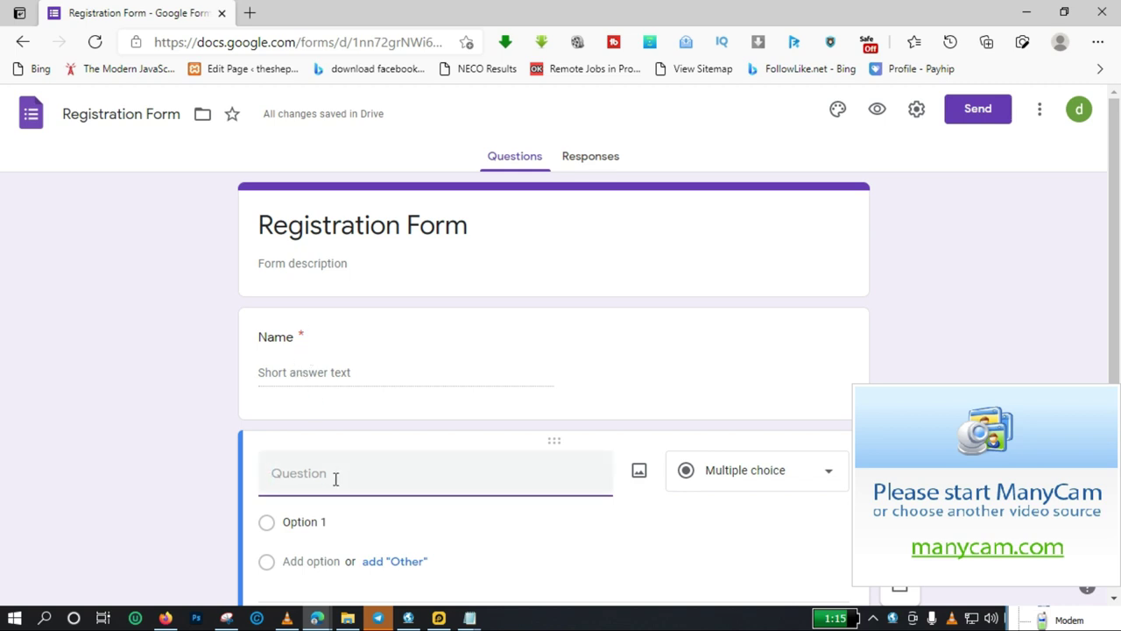
pyautogui.write('Email')
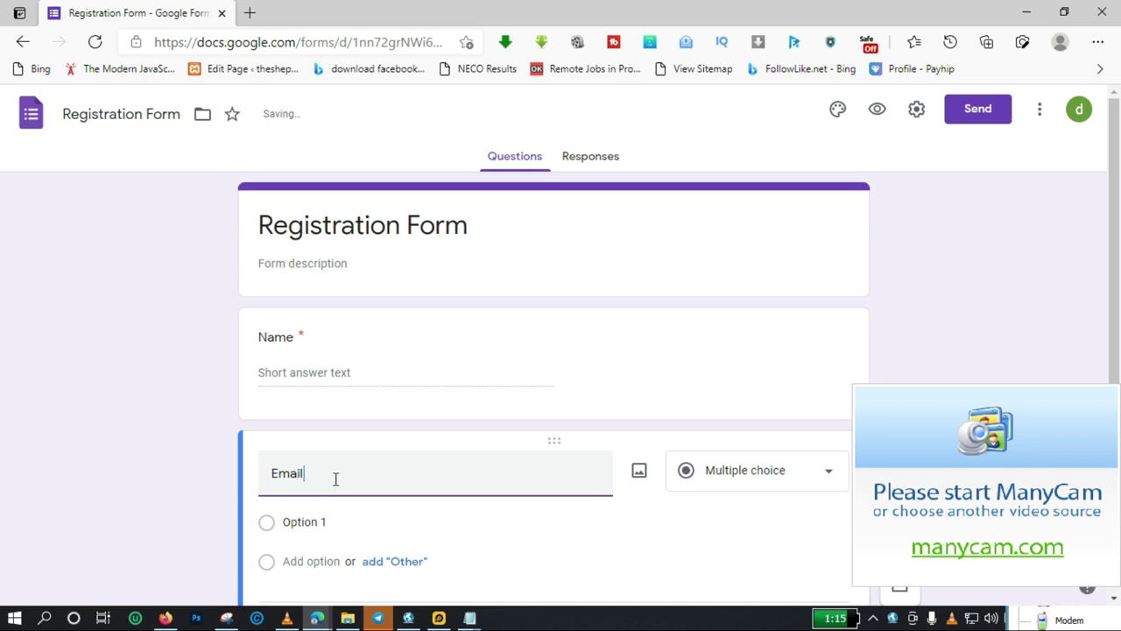
pyautogui.write(' Address')
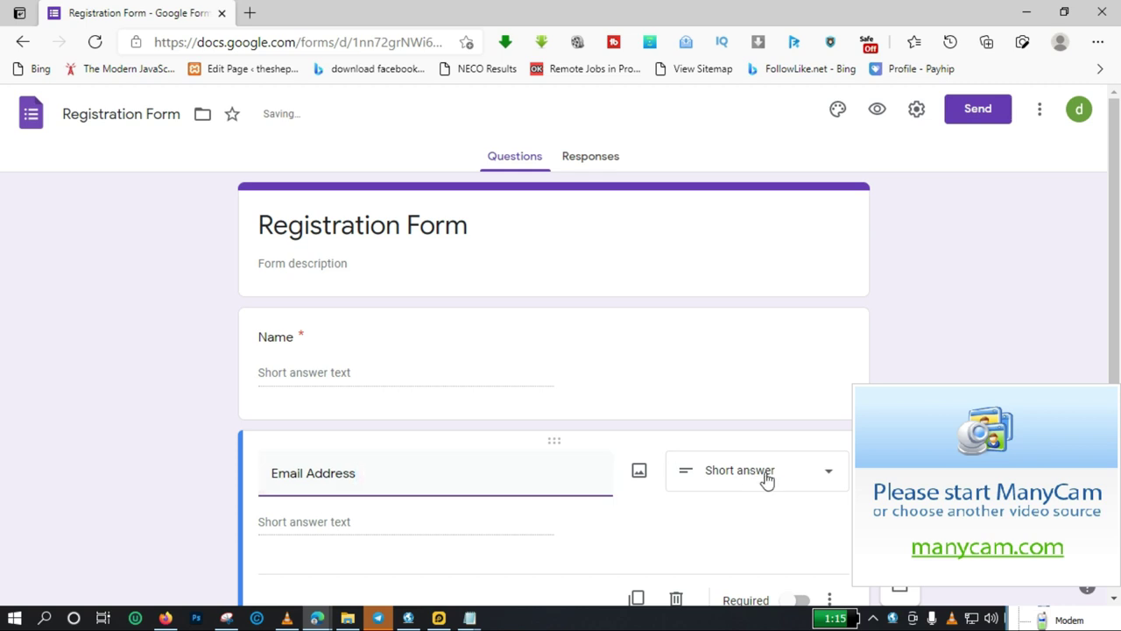
pyautogui.scroll(-1, 1108, 298)
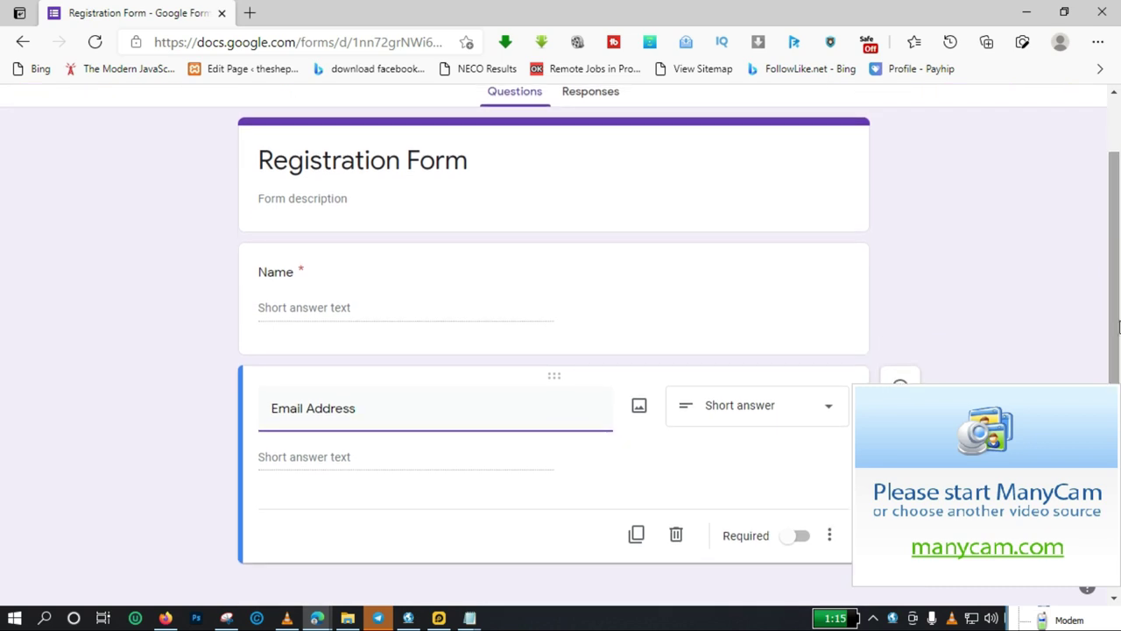
pyautogui.click(793, 536)
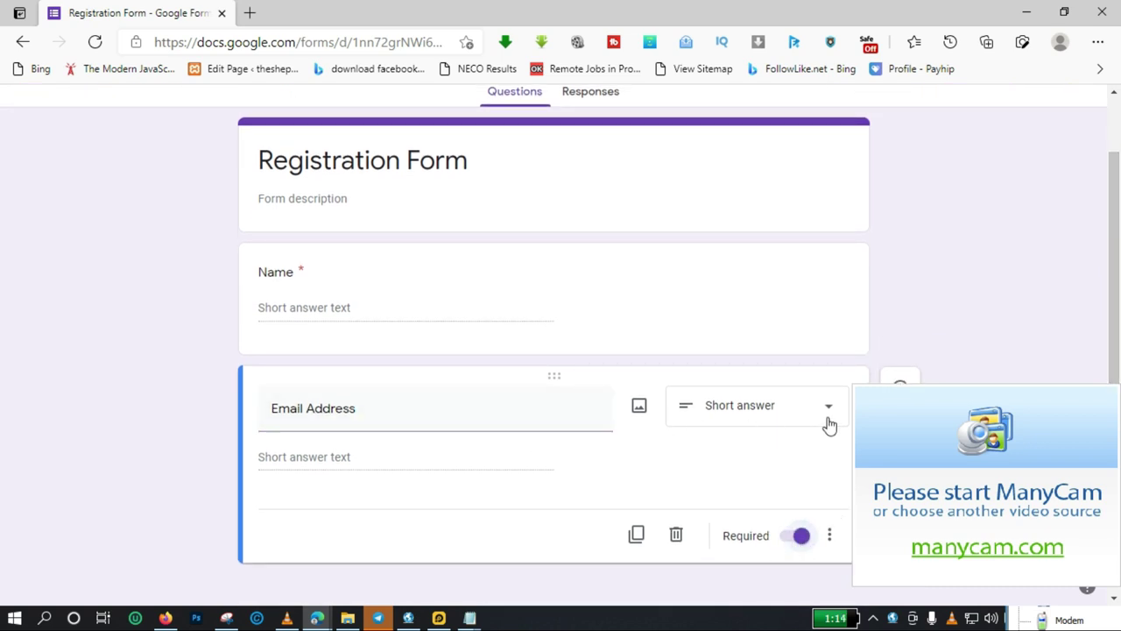
# - Add a third question reading "Where did you hear about us?" below the email question
pyautogui.click(899, 385)
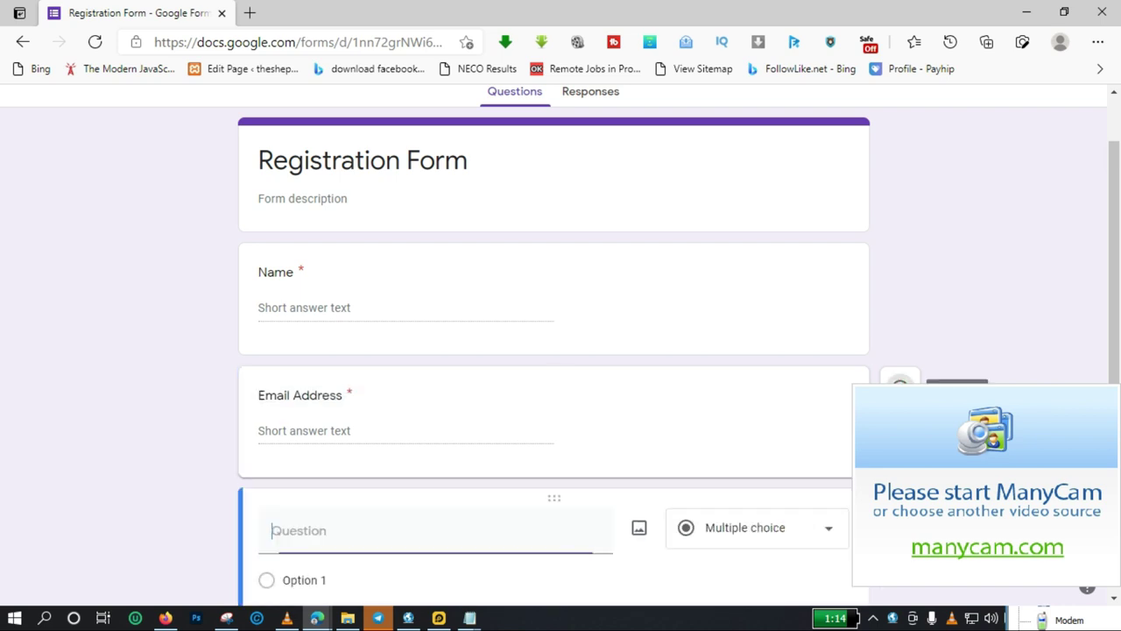
pyautogui.write('W')
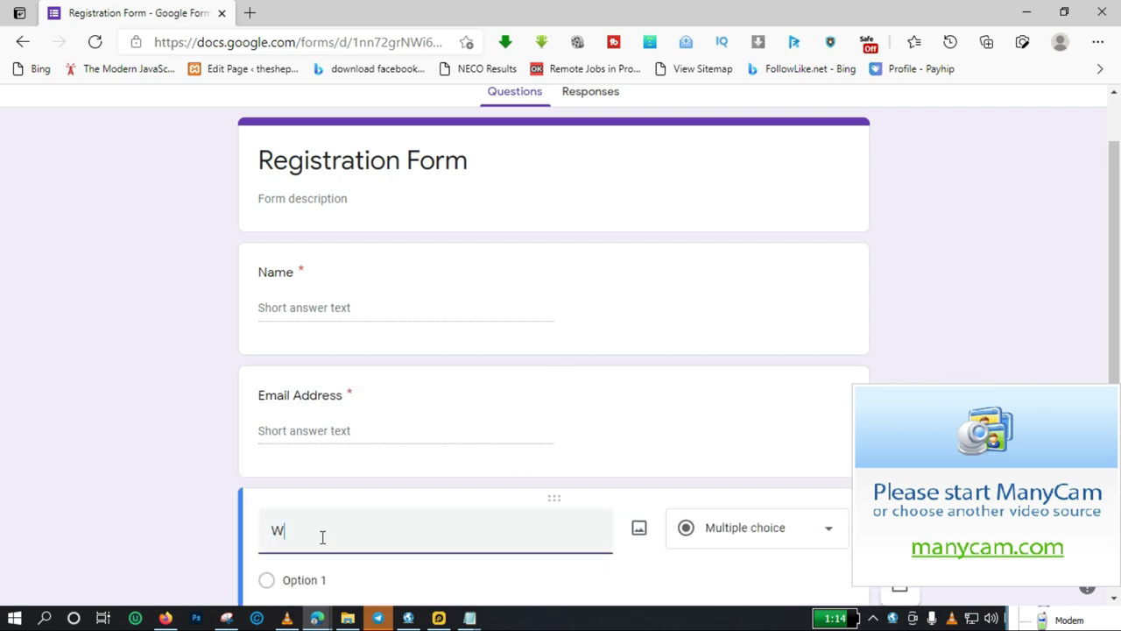
pyautogui.write('here')
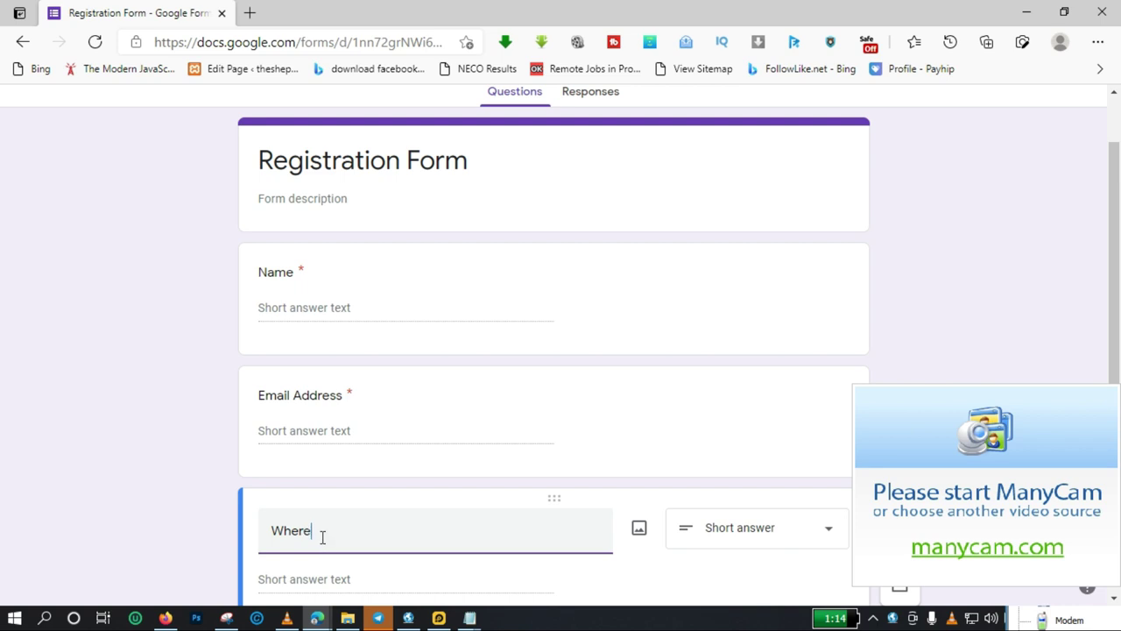
pyautogui.write(' dif')
pyautogui.write(' you ')
pyautogui.write('he')
pyautogui.write('ar abou')
pyautogui.write('t us?')
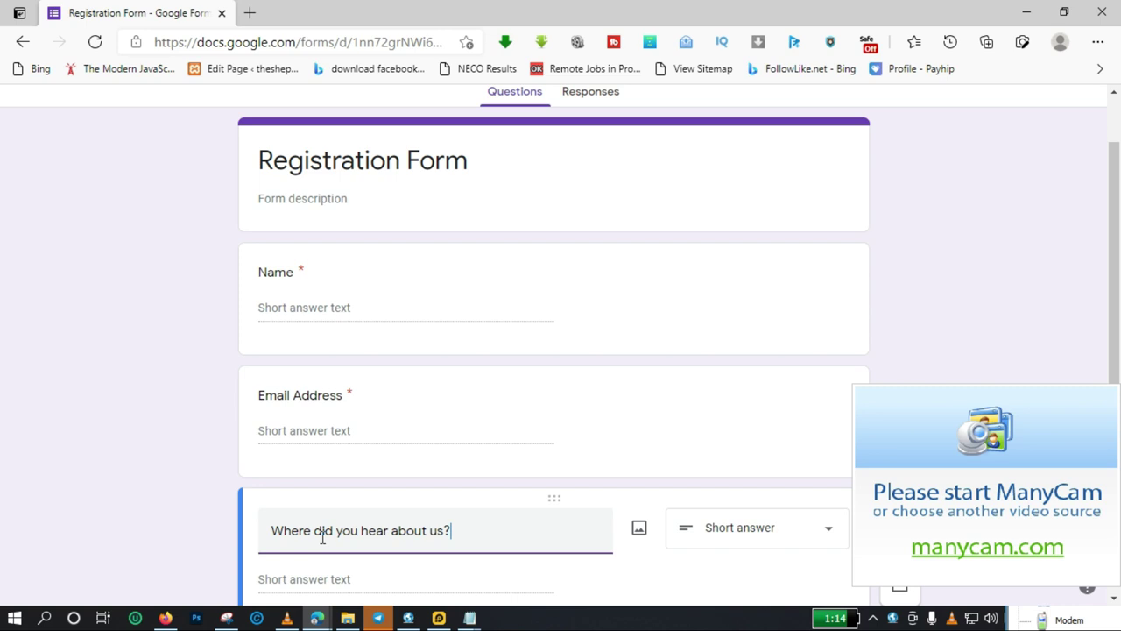
# - Change the answer type of the "Where did you hear about us?" question to Multiple choice
pyautogui.scroll(-2, 561, 350)
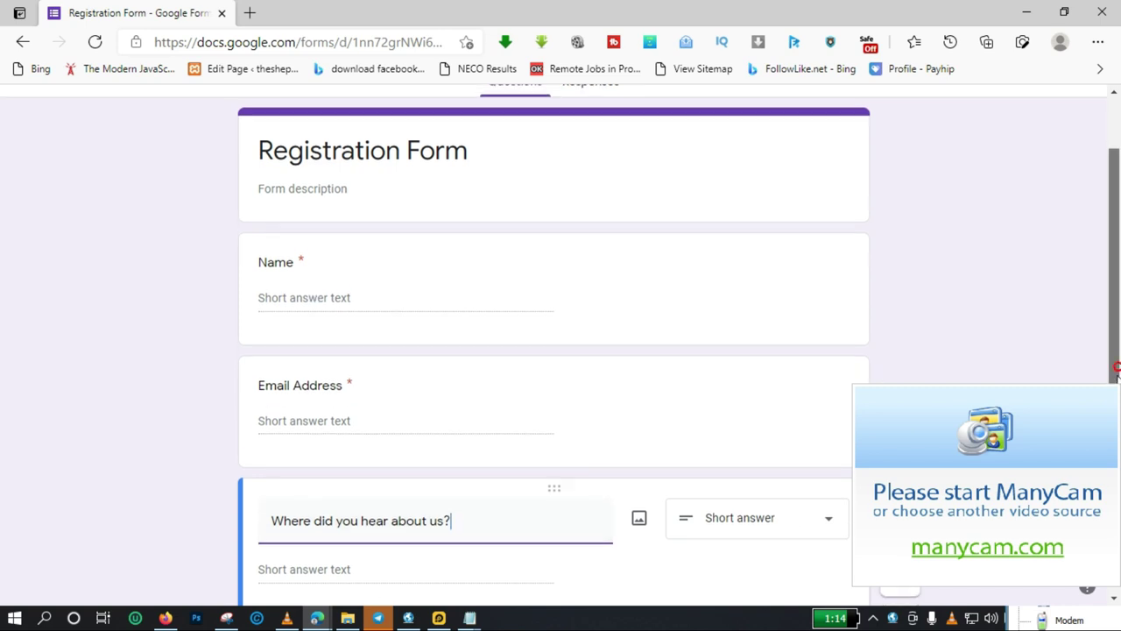
pyautogui.scroll(-1, 561, 350)
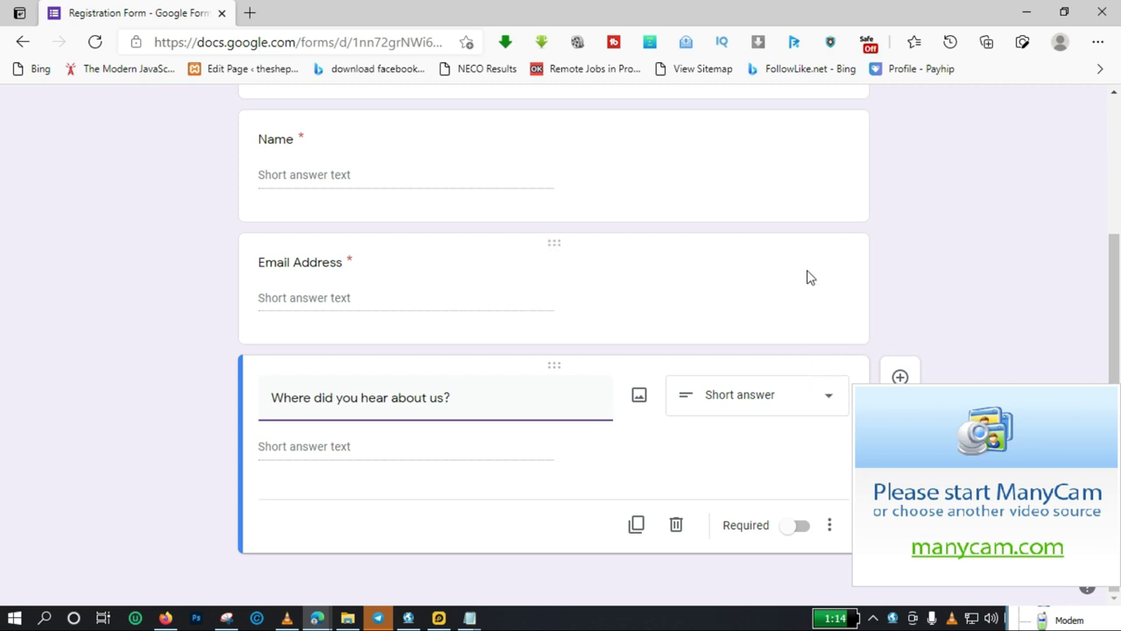
pyautogui.click(829, 401)
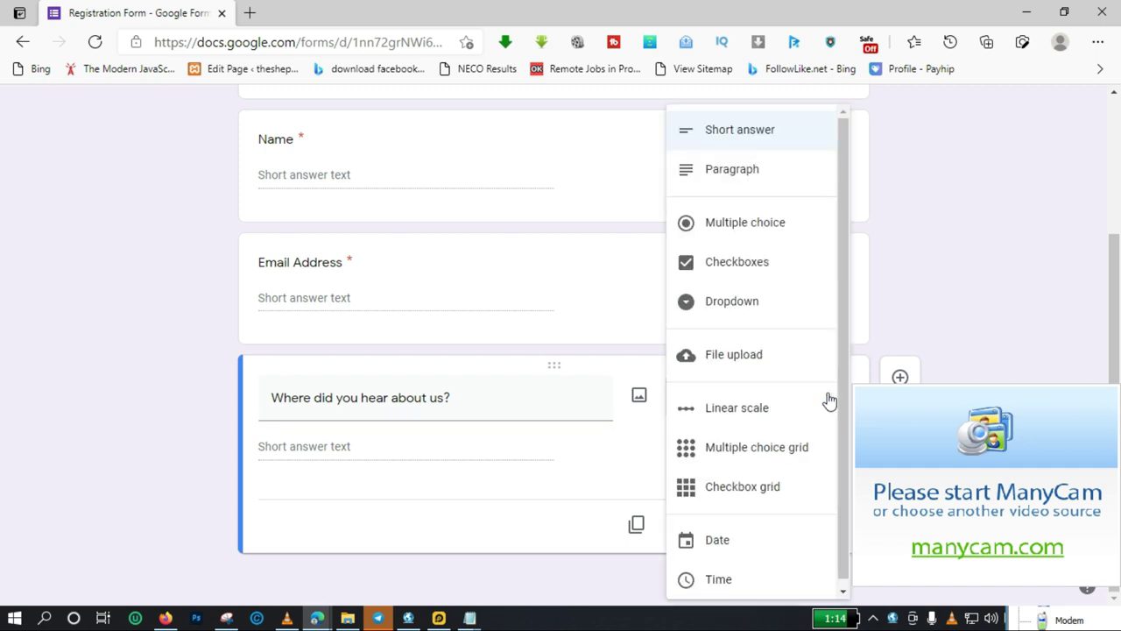
pyautogui.click(779, 232)
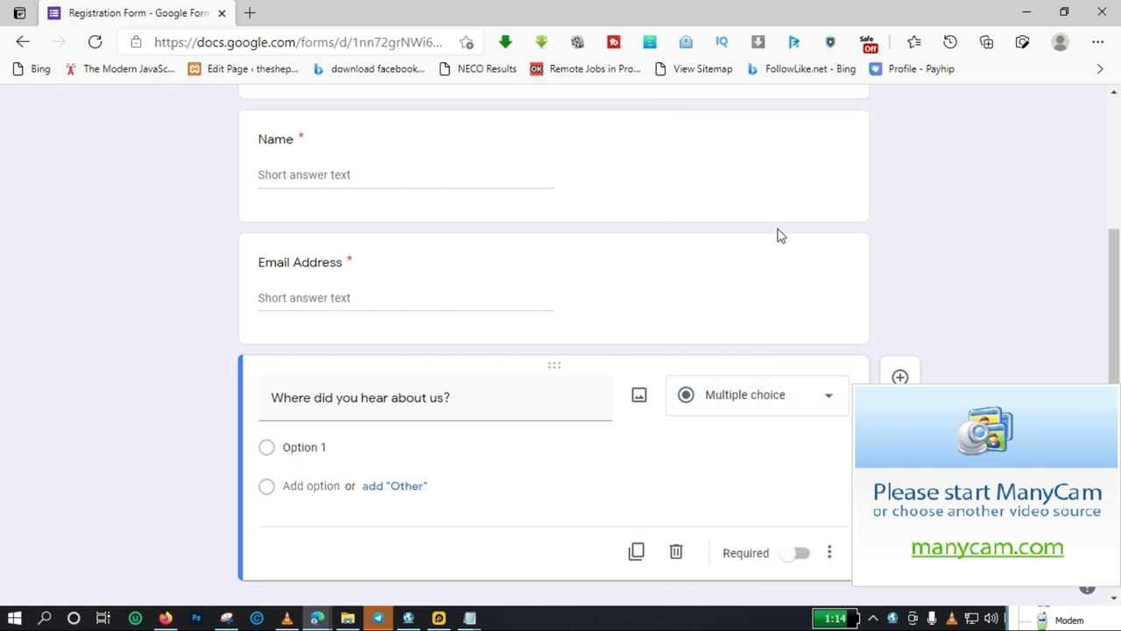
# - Fill in the answer options Television, Newspaper, Radio and Social Media for the "Where did you hear about us?" question
pyautogui.click(290, 451)
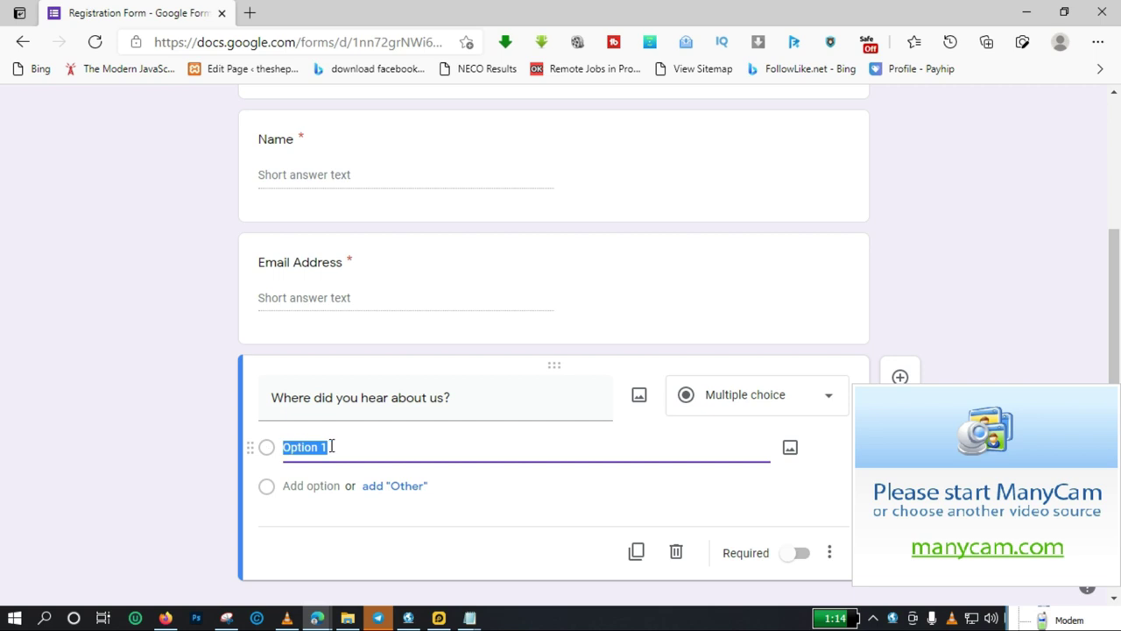
pyautogui.write('Te')
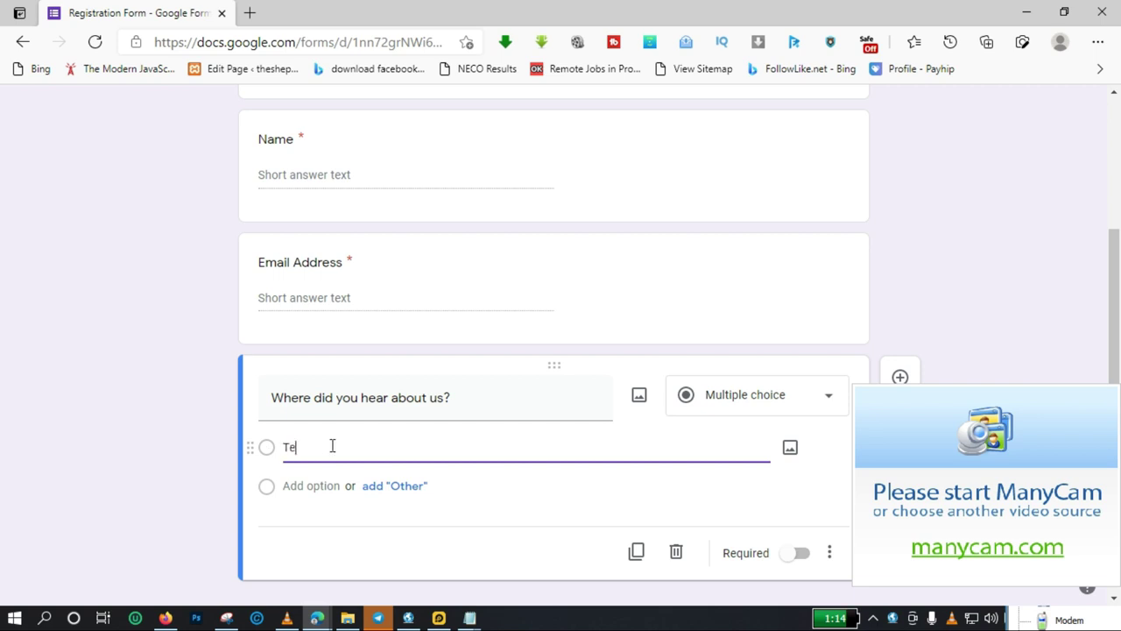
pyautogui.write('levision')
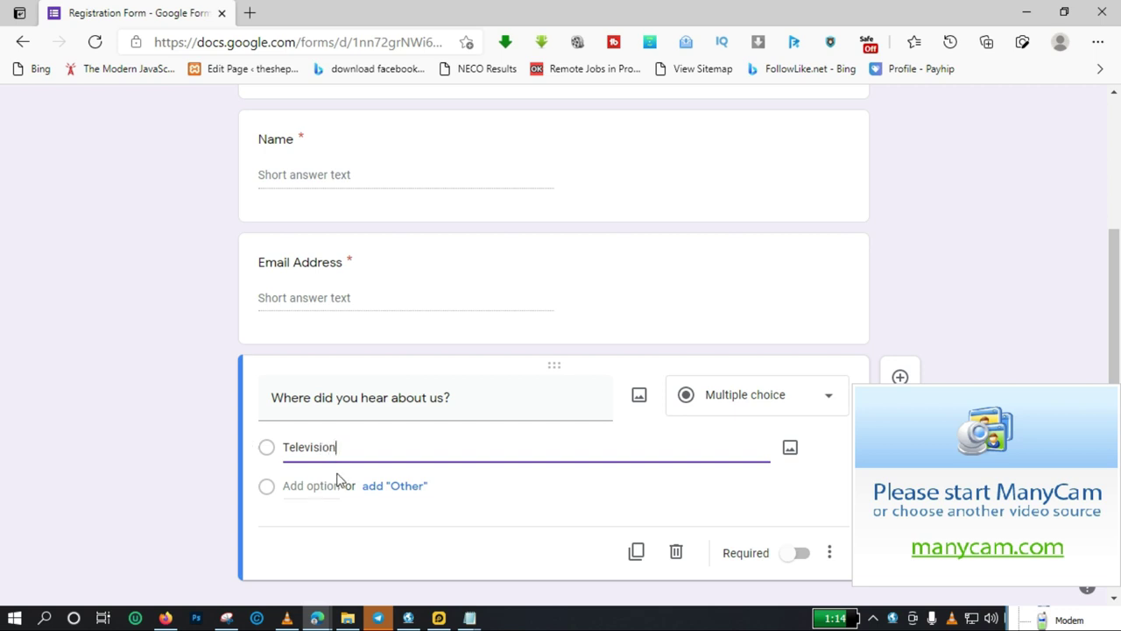
pyautogui.click(325, 486)
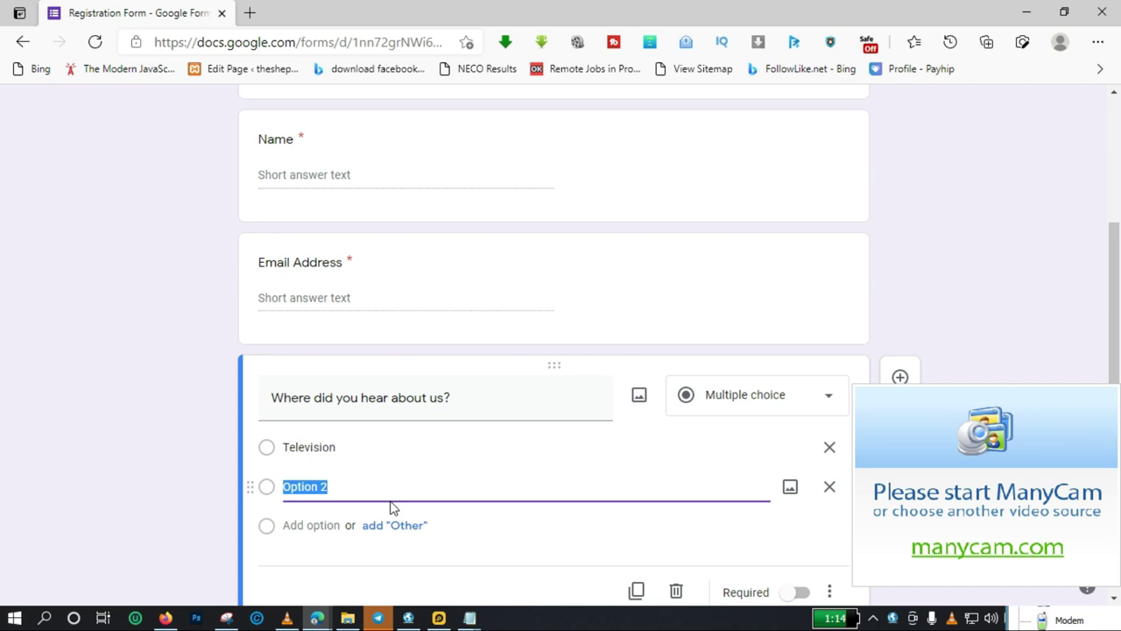
pyautogui.write('Newspaper')
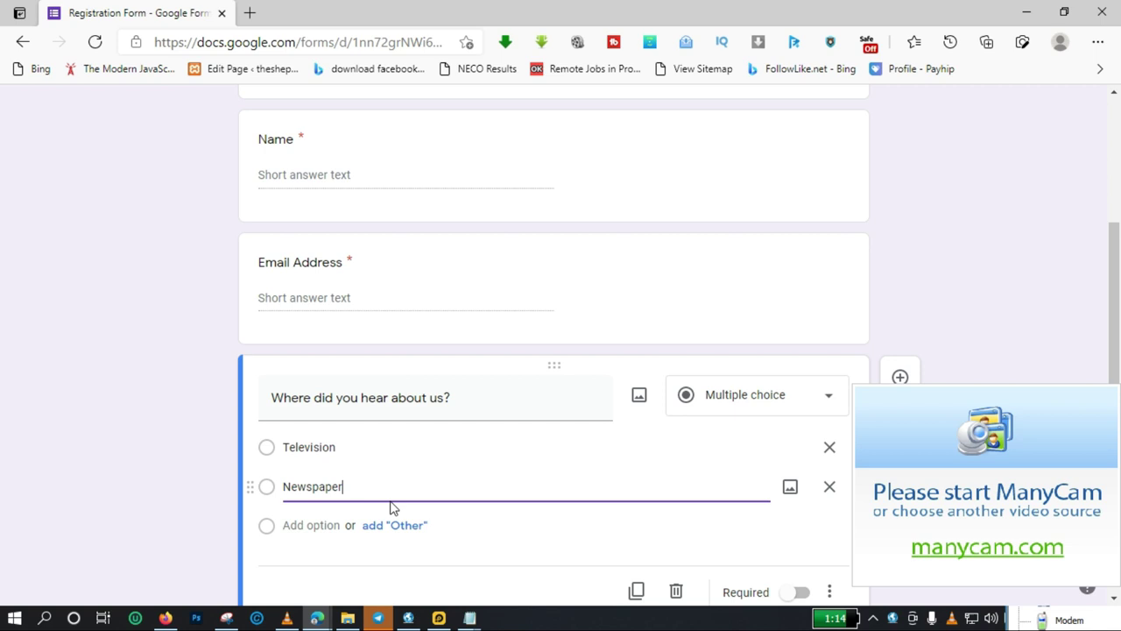
pyautogui.click(326, 526)
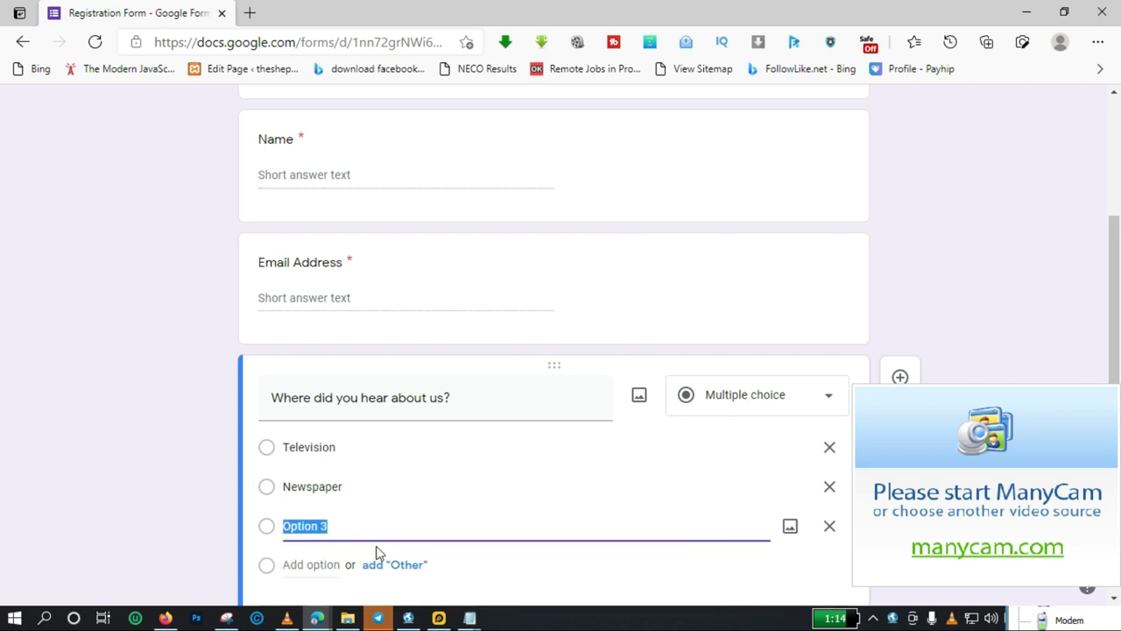
pyautogui.write('Radio')
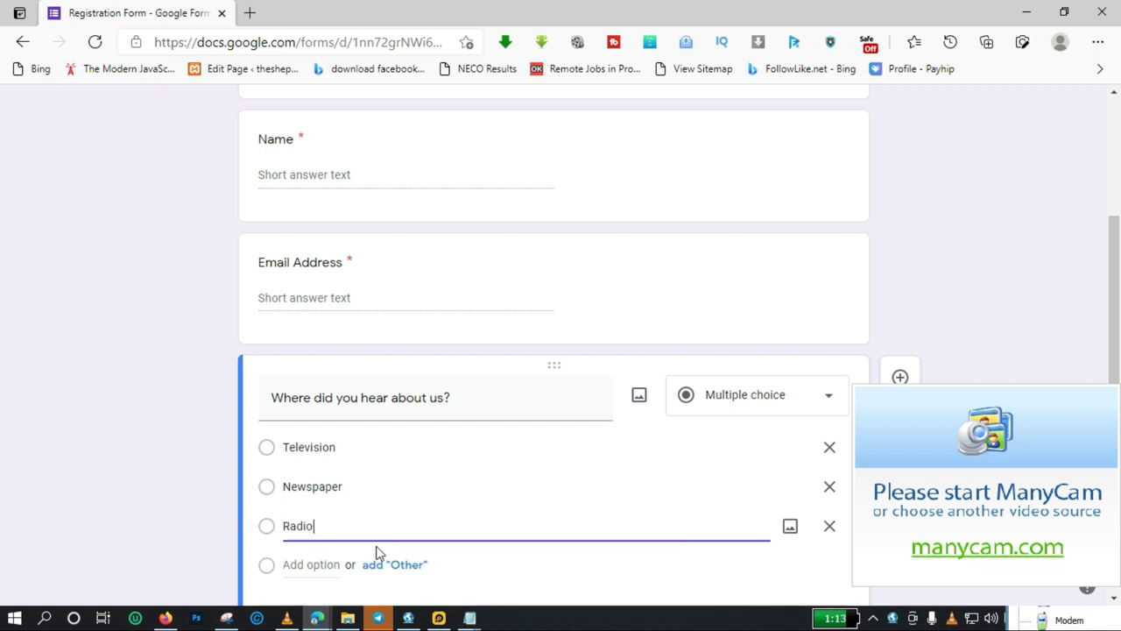
pyautogui.click(322, 565)
pyautogui.moveTo(396, 618)
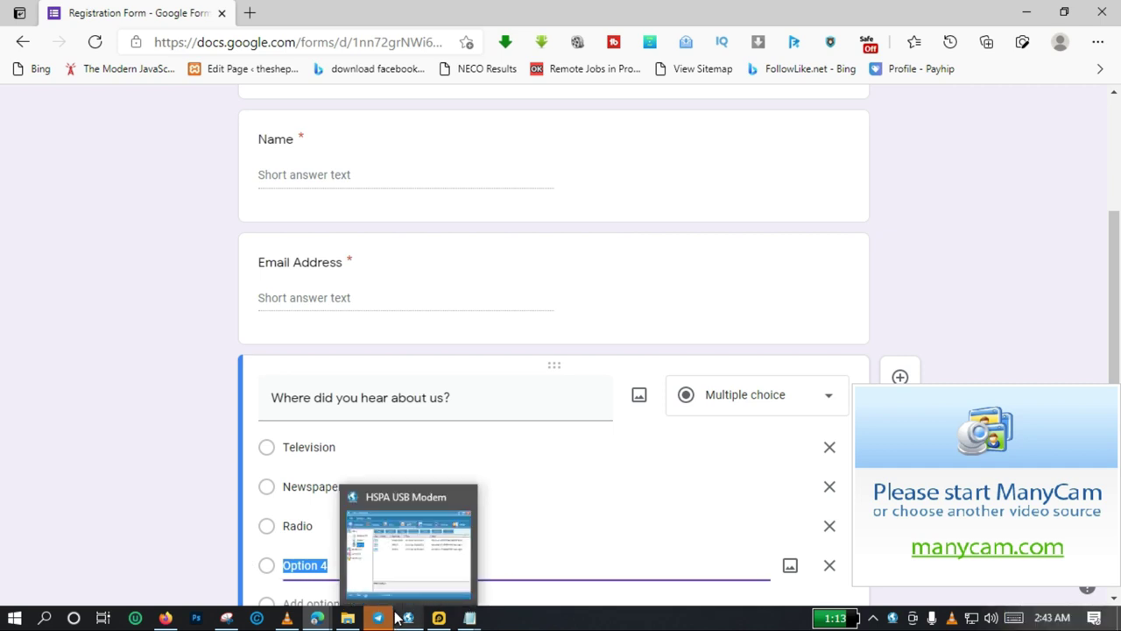
pyautogui.write('So')
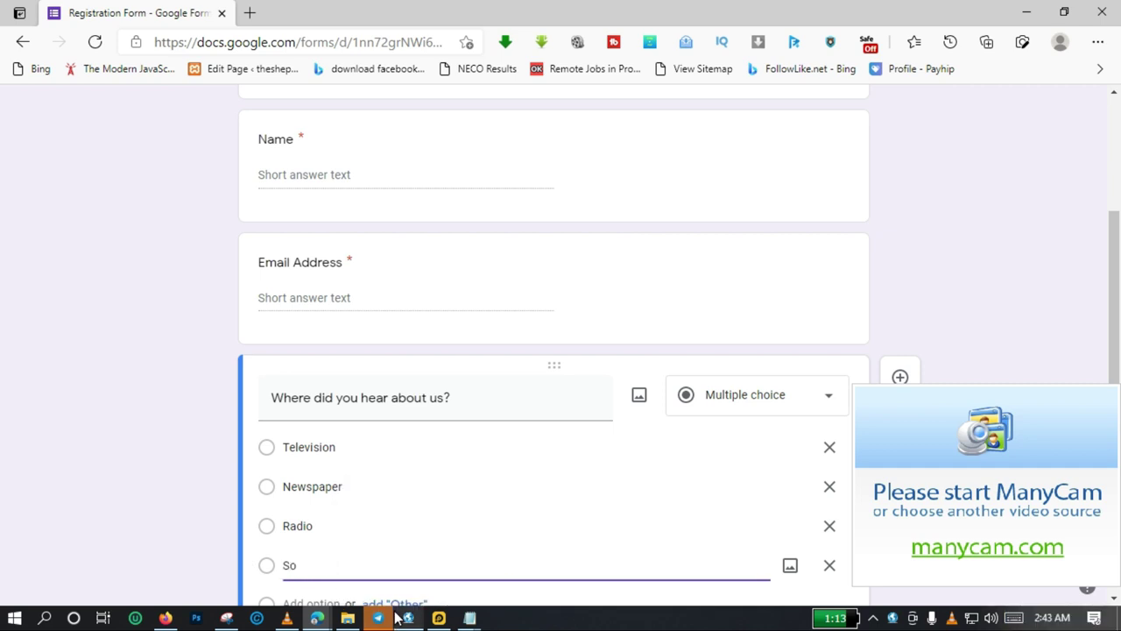
pyautogui.write('cial Media')
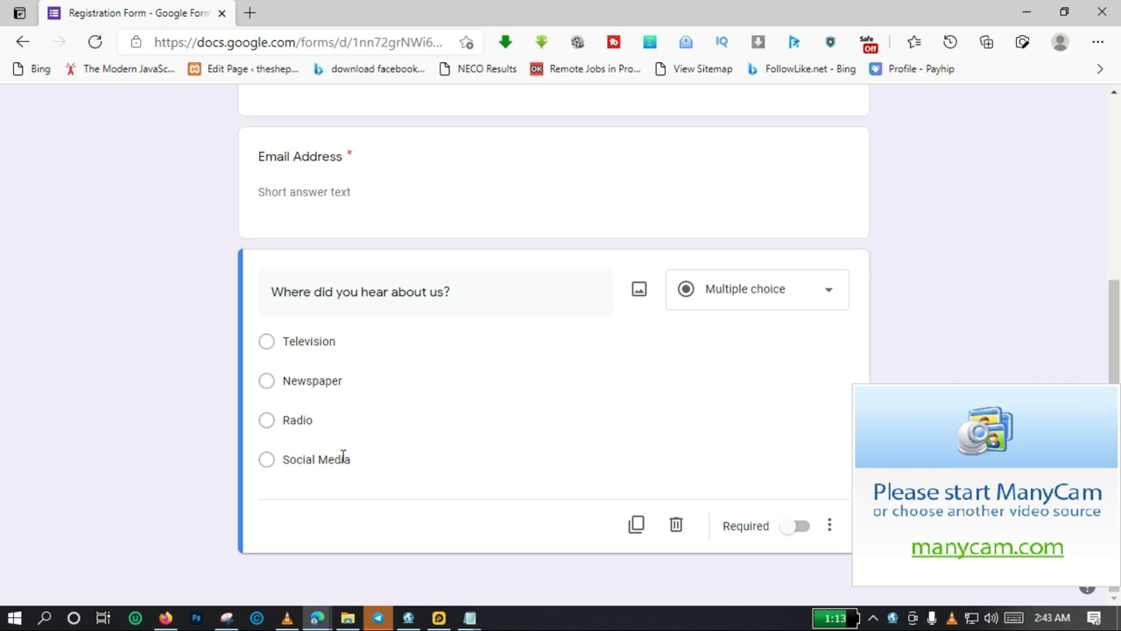
pyautogui.click(351, 493)
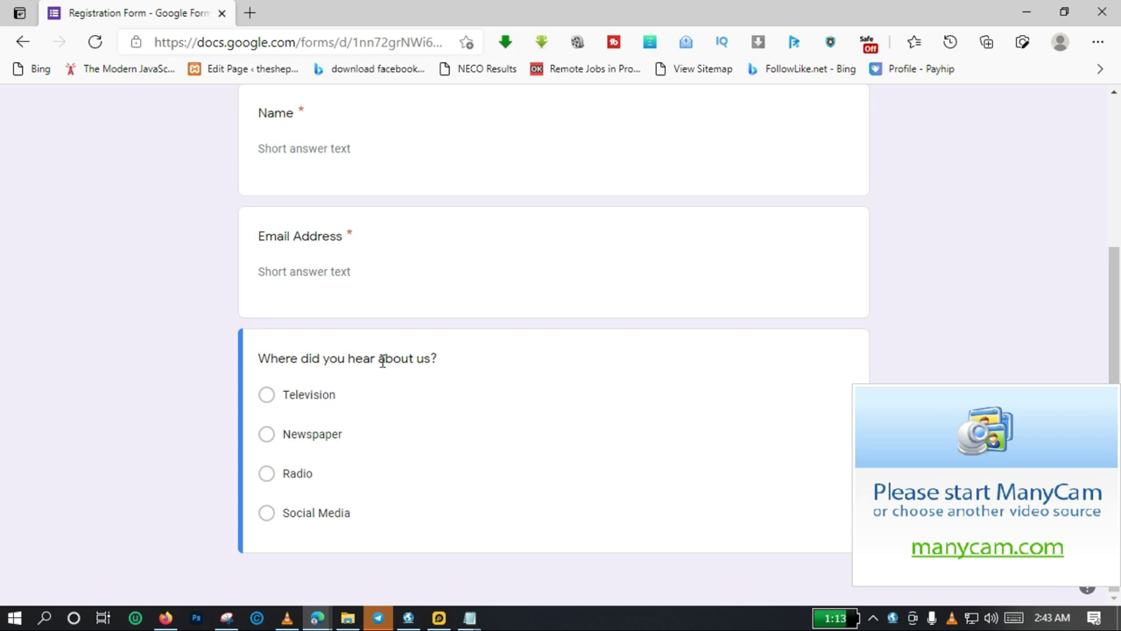
# - Make the "Where did you hear about us?" question required and add an "Other" option to it
pyautogui.scroll(3, 1117, 179)
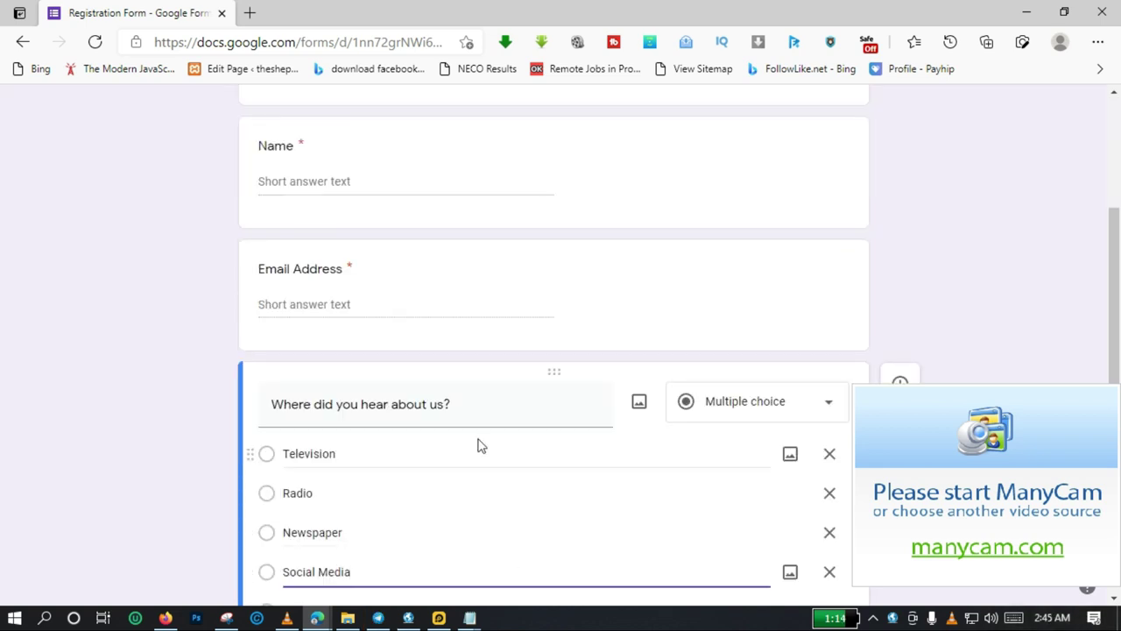
pyautogui.scroll(-1, 1102, 368)
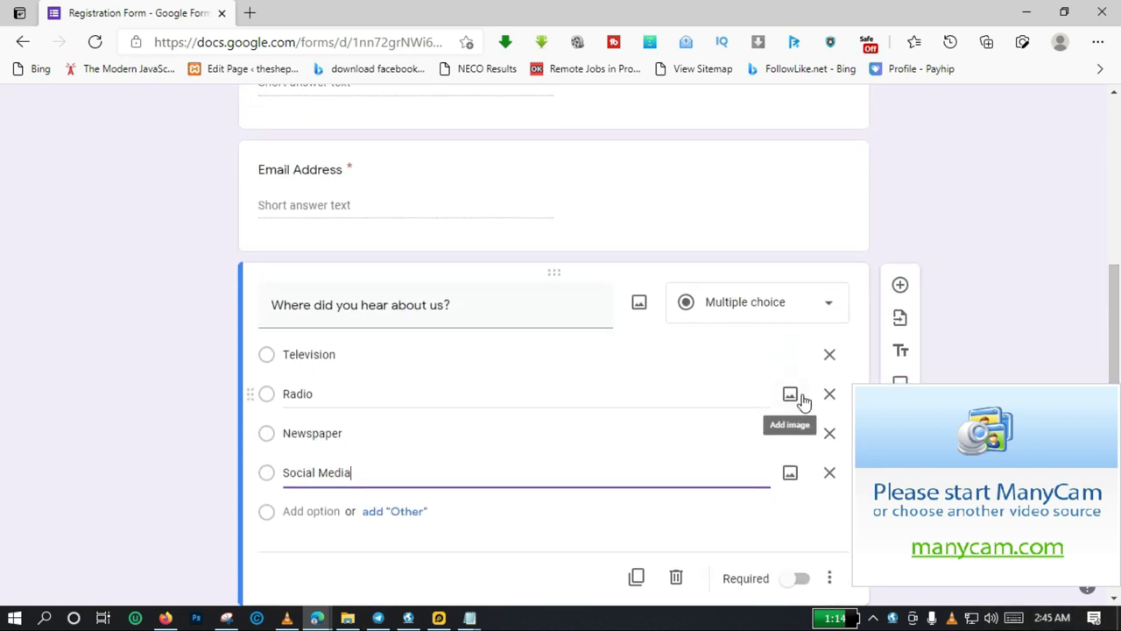
pyautogui.click(798, 582)
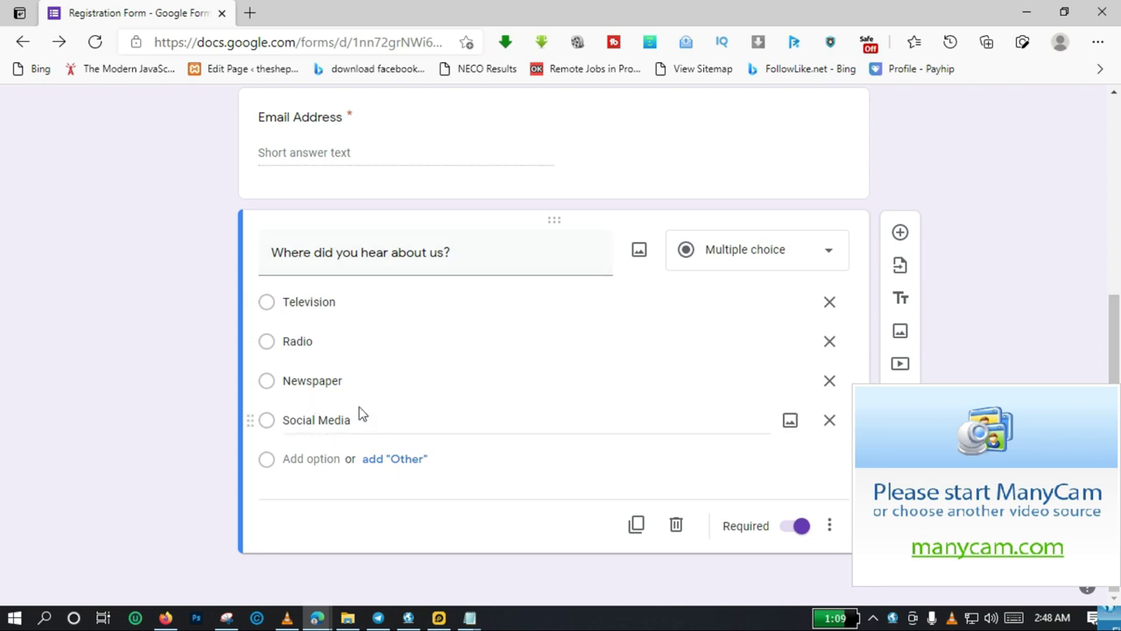
pyautogui.click(407, 465)
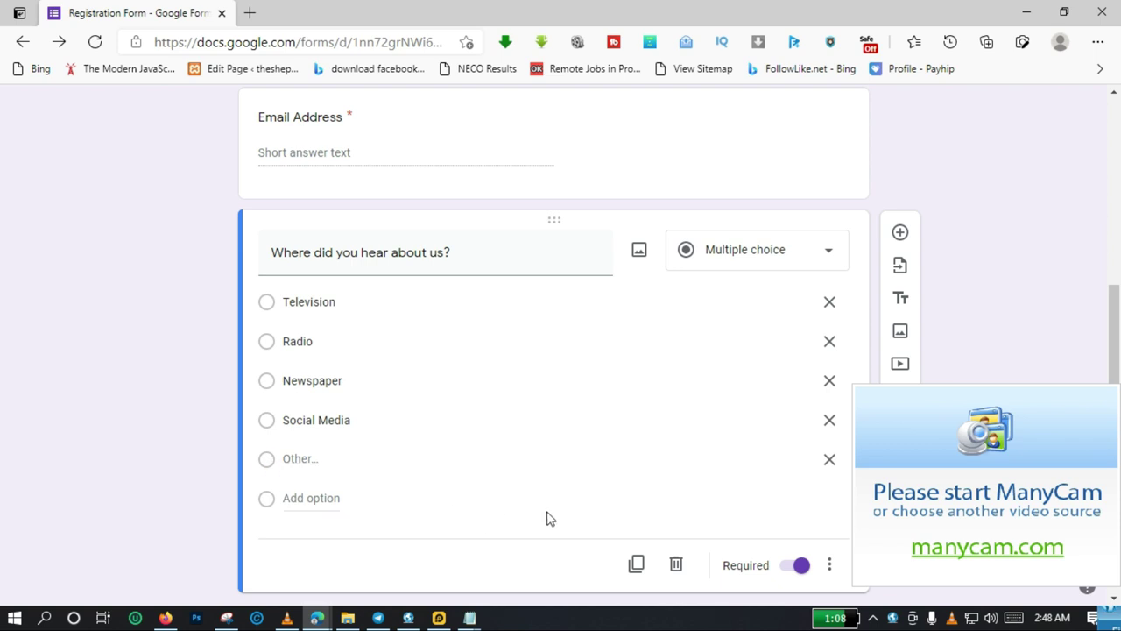
pyautogui.click(299, 499)
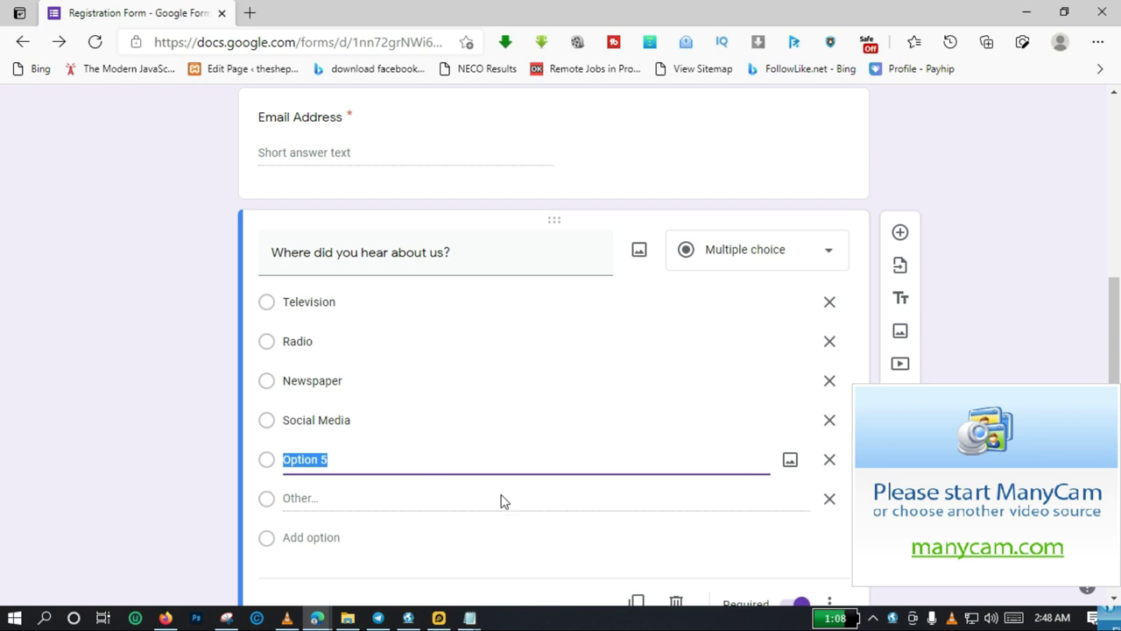
pyautogui.click(829, 499)
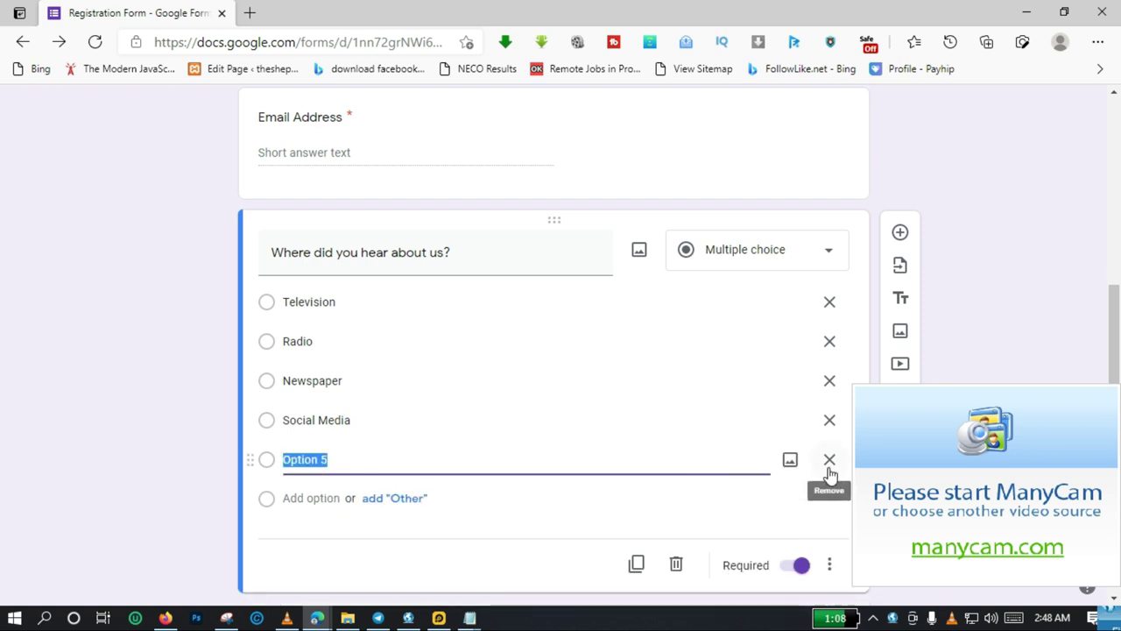
pyautogui.click(830, 465)
pyautogui.click(395, 464)
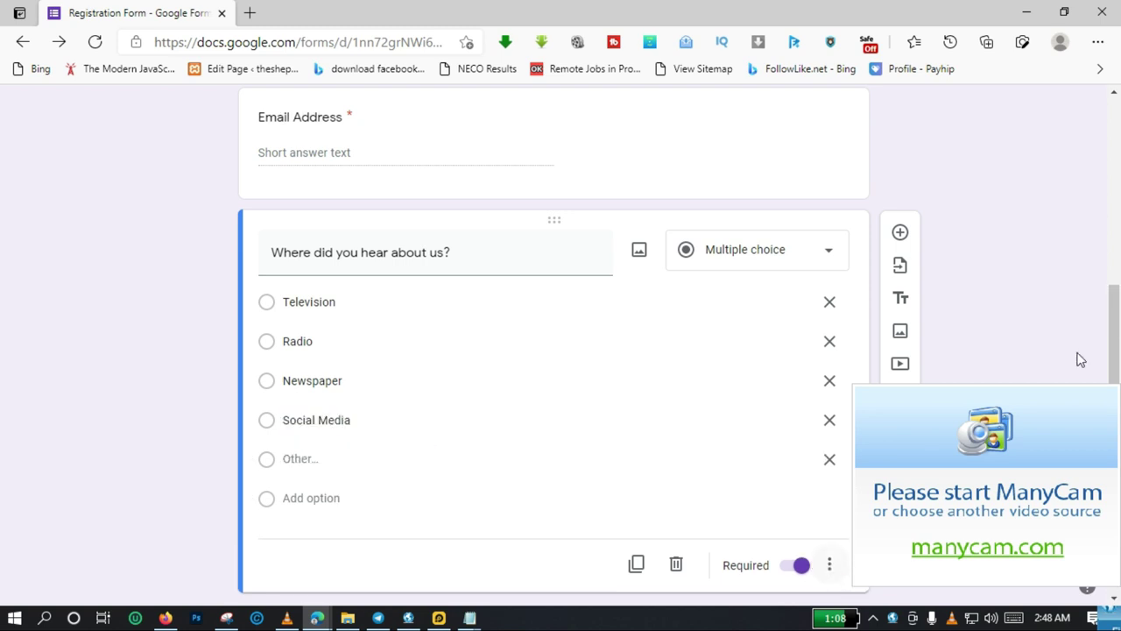
# - Add a fourth question reading "Why do you want us?" below the multiple-choice question
pyautogui.scroll(-1, 981, 280)
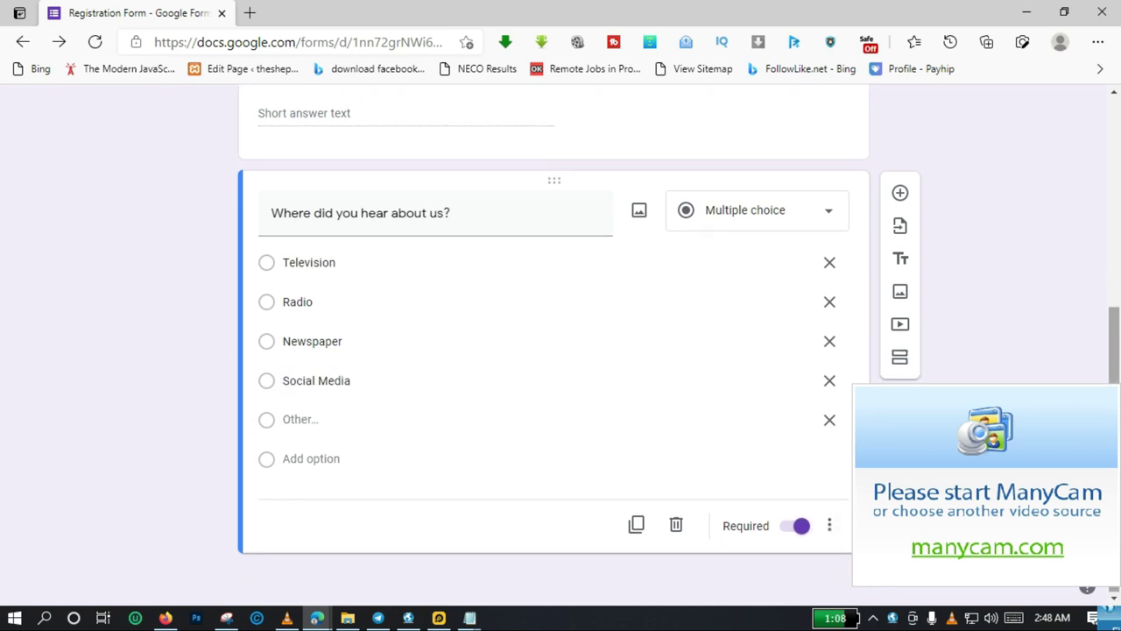
pyautogui.click(900, 207)
pyautogui.write('Why do y')
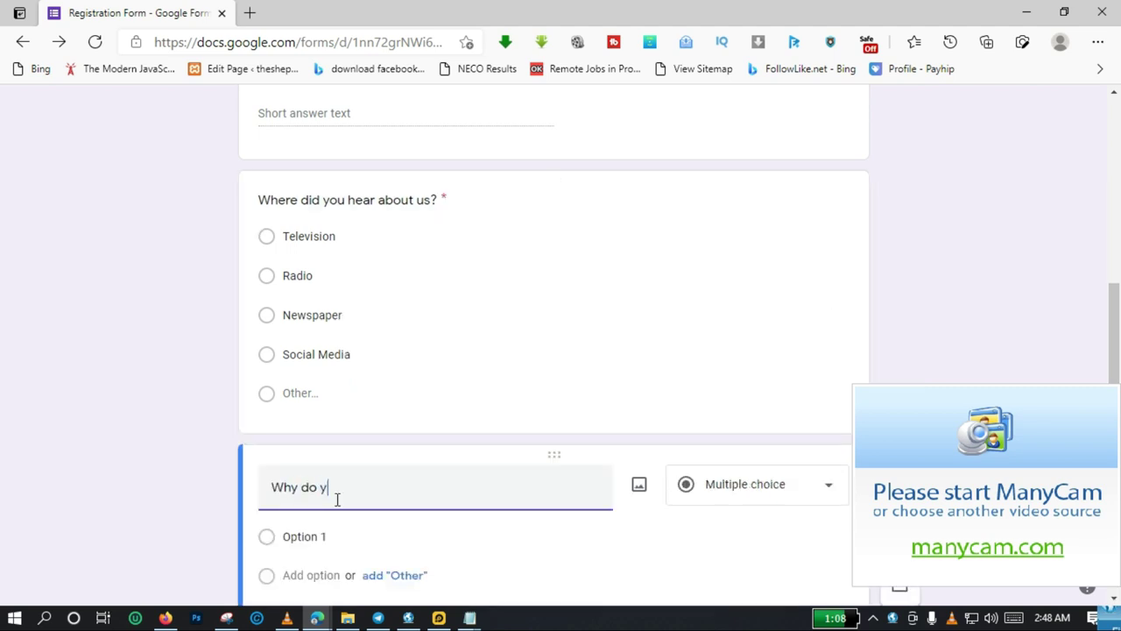
pyautogui.write('ou want us?')
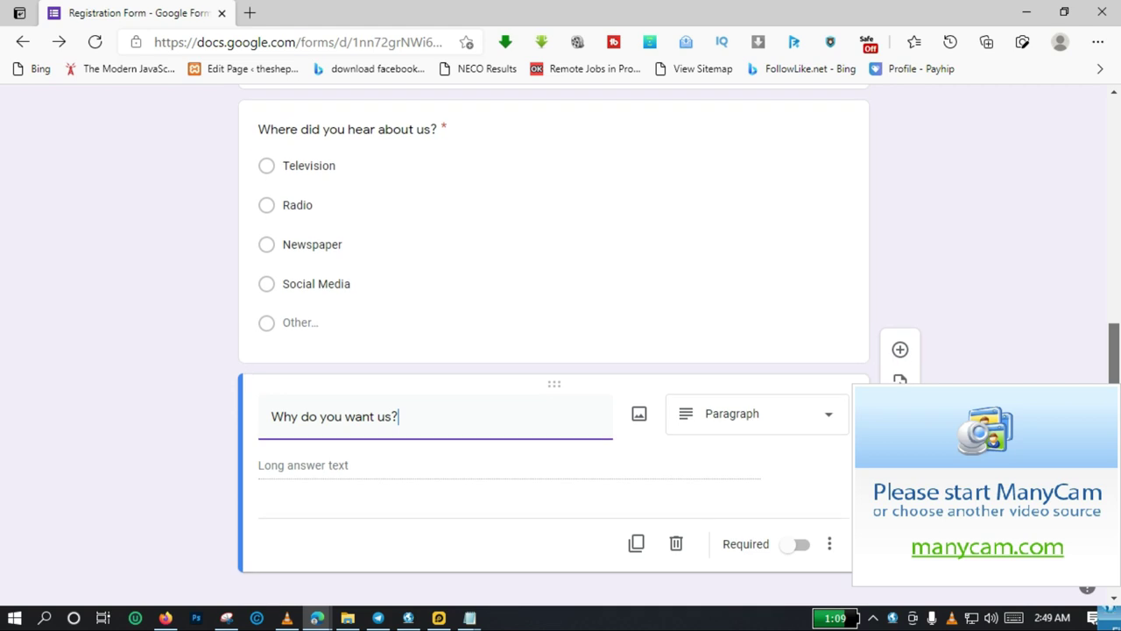
# - Set the "Why do you want us?" question's answer type to Paragraph and make the question required
pyautogui.click(806, 401)
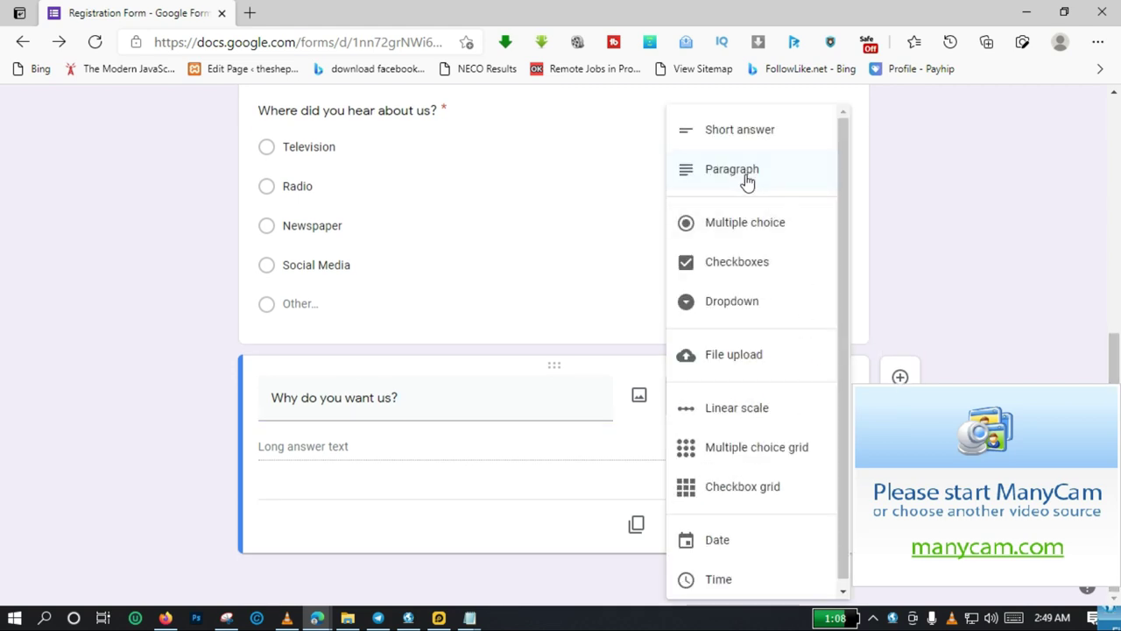
pyautogui.click(747, 179)
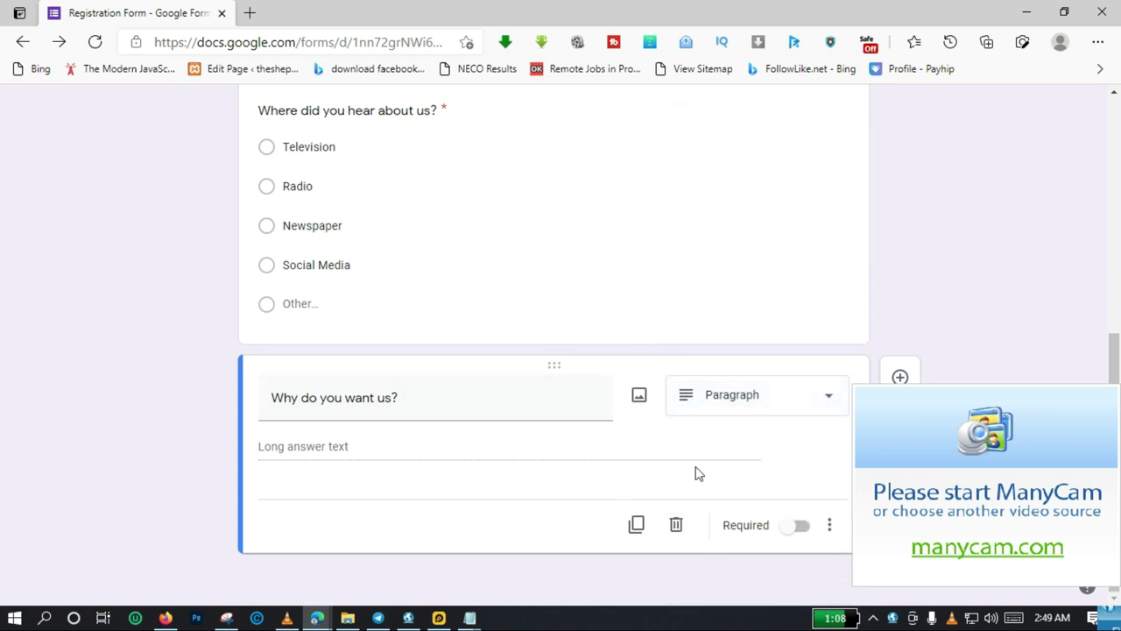
pyautogui.click(798, 528)
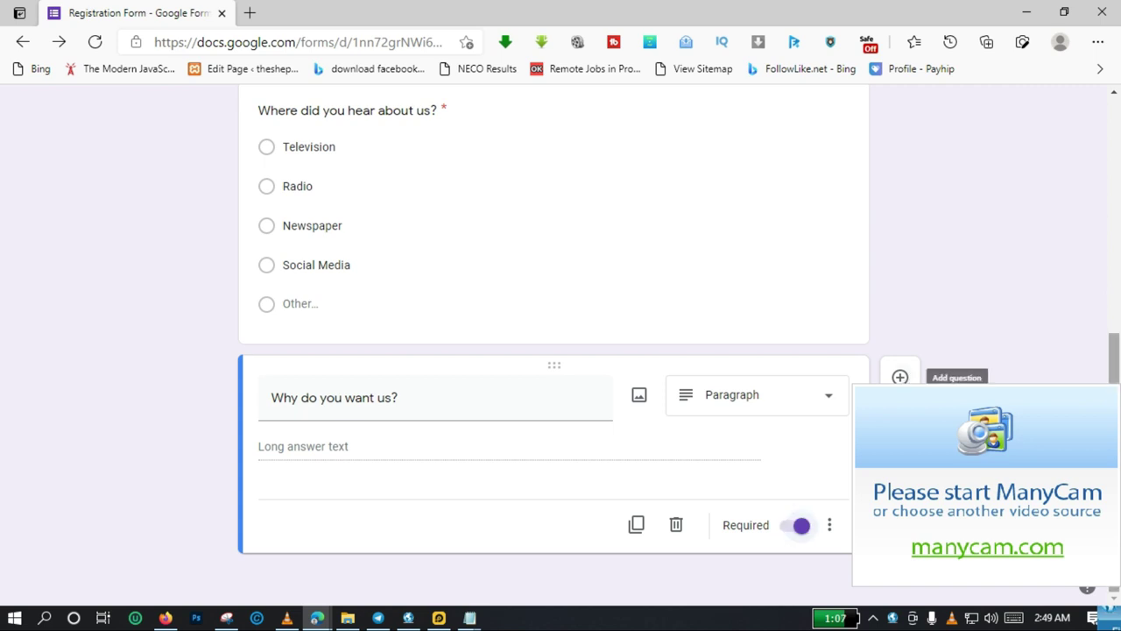
# - Add a fifth question titled "Your Passport photograph" below the "Why do you want us?" question
pyautogui.scroll(1, 899, 377)
pyautogui.scroll(5, 899, 376)
pyautogui.scroll(-5, 899, 377)
pyautogui.click(900, 376)
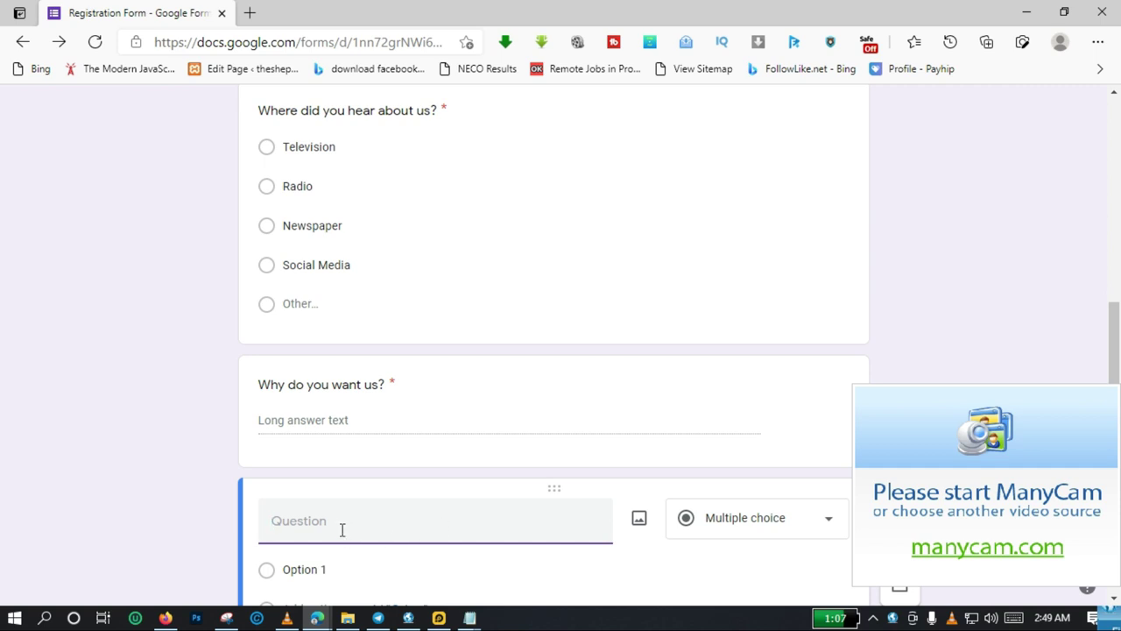
pyautogui.write('Your Passport photograph')
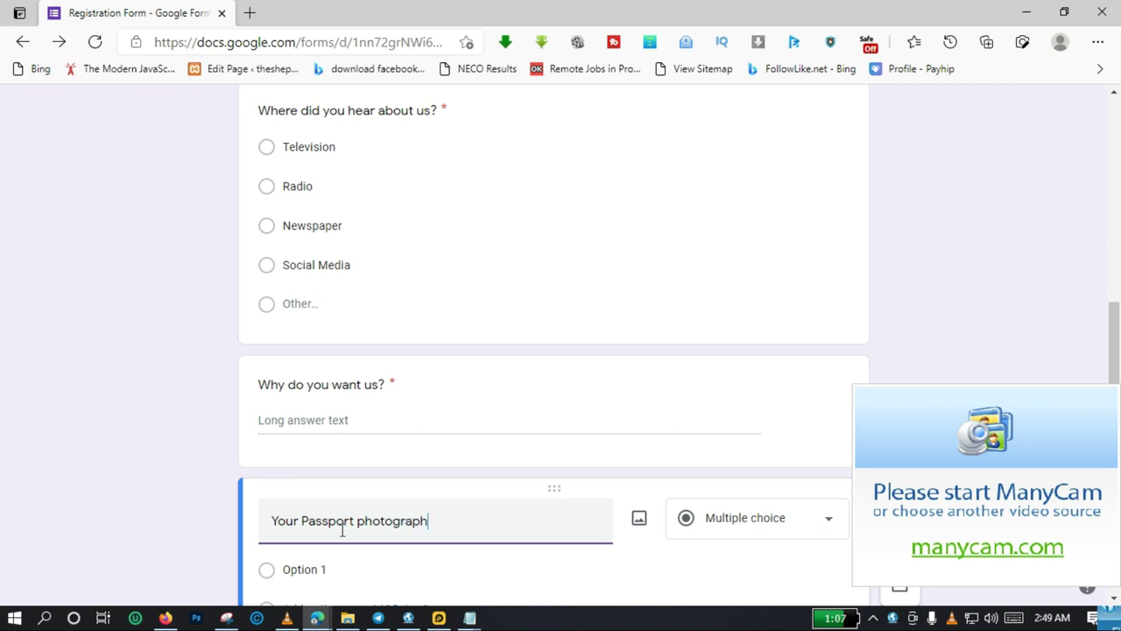
# - Try to change the answer type of the "Your Passport photograph" question to File upload
pyautogui.scroll(-2, 757, 381)
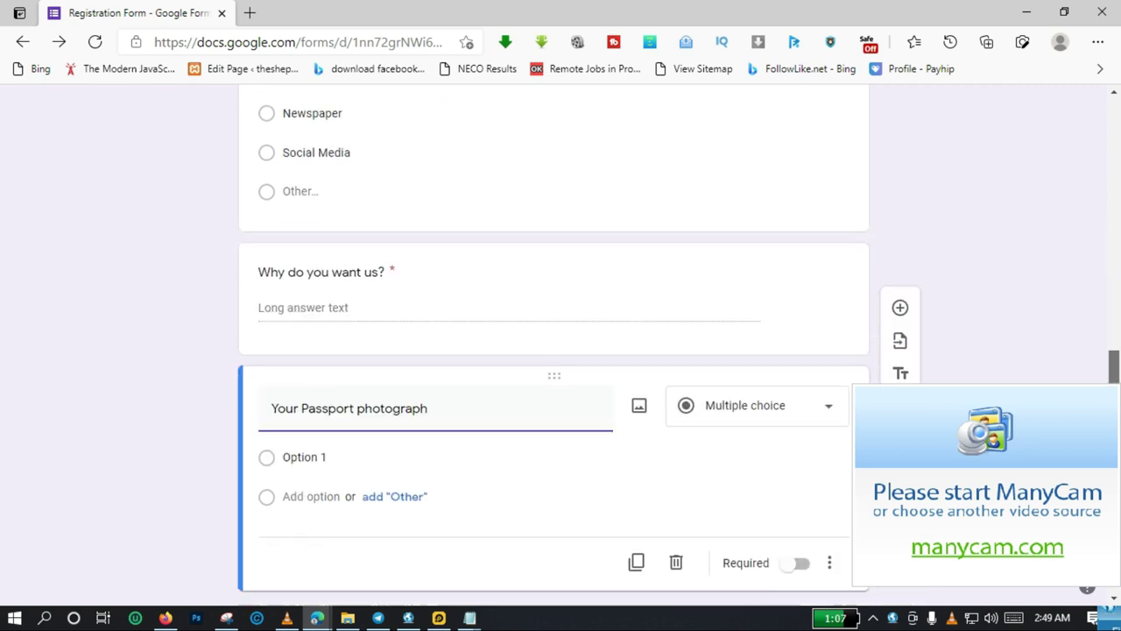
pyautogui.click(821, 376)
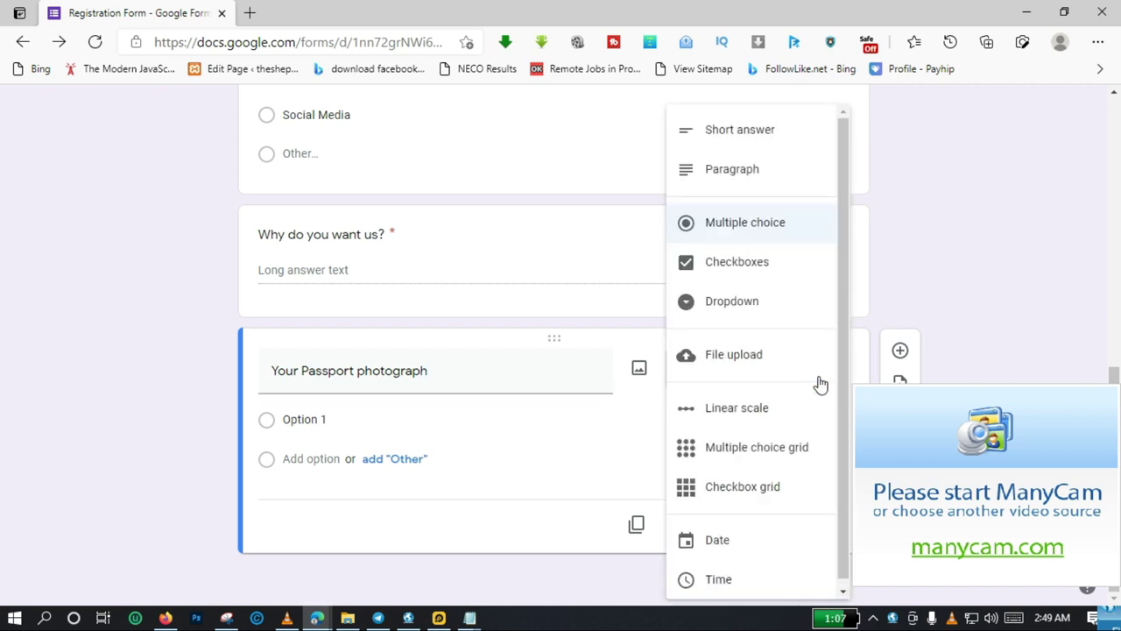
pyautogui.click(753, 369)
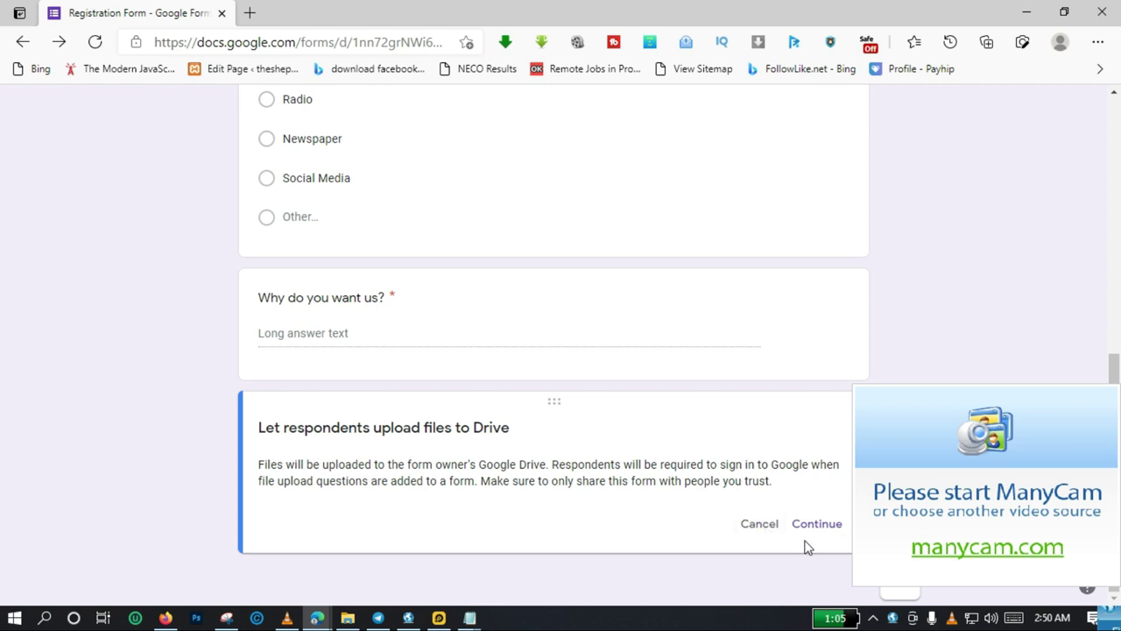
pyautogui.click(758, 524)
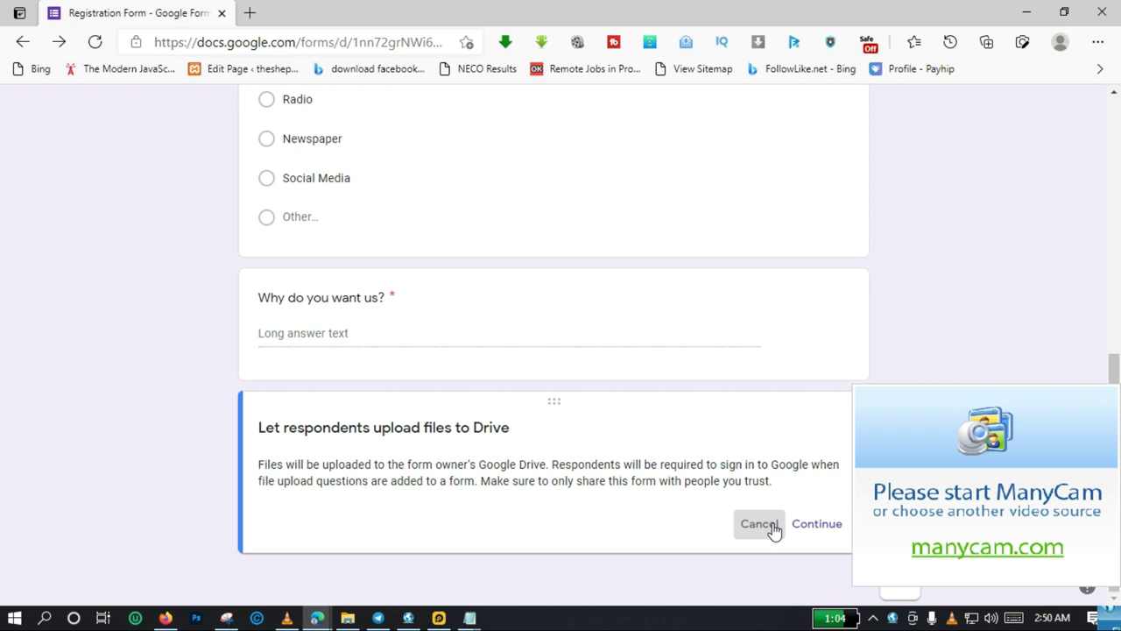
# - Retitle the passport photograph question as "Would you like to get a call from us?" and add the suggested options Yes and No
pyautogui.press('BackSpace')
pyautogui.press('BackSpace')
pyautogui.press('BackSpace')
pyautogui.press('BackSpace')
pyautogui.press('BackSpace')
pyautogui.press('BackSpace')
pyautogui.press('BackSpace')
pyautogui.press('BackSpace')
pyautogui.press('BackSpace')
pyautogui.press('BackSpace')
pyautogui.press('BackSpace')
pyautogui.press('BackSpace')
pyautogui.press('BackSpace')
pyautogui.press('BackSpace')
pyautogui.press('BackSpace')
pyautogui.press('BackSpace')
pyautogui.press('BackSpace')
pyautogui.press('BackSpace')
pyautogui.press('BackSpace')
pyautogui.press('BackSpace')
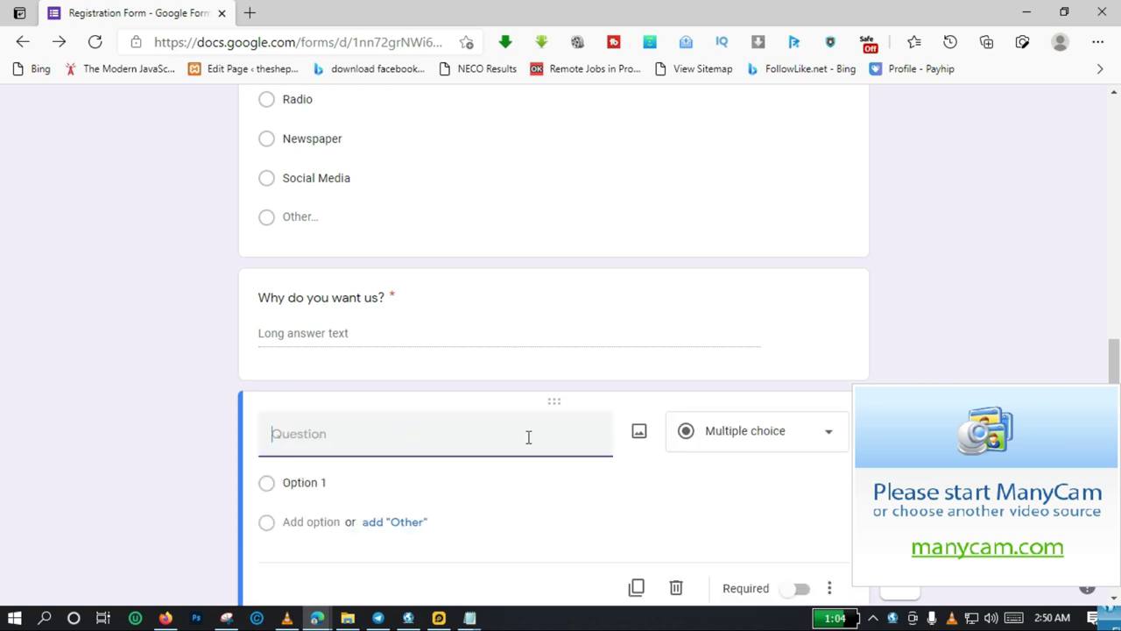
pyautogui.write('Would you like to ')
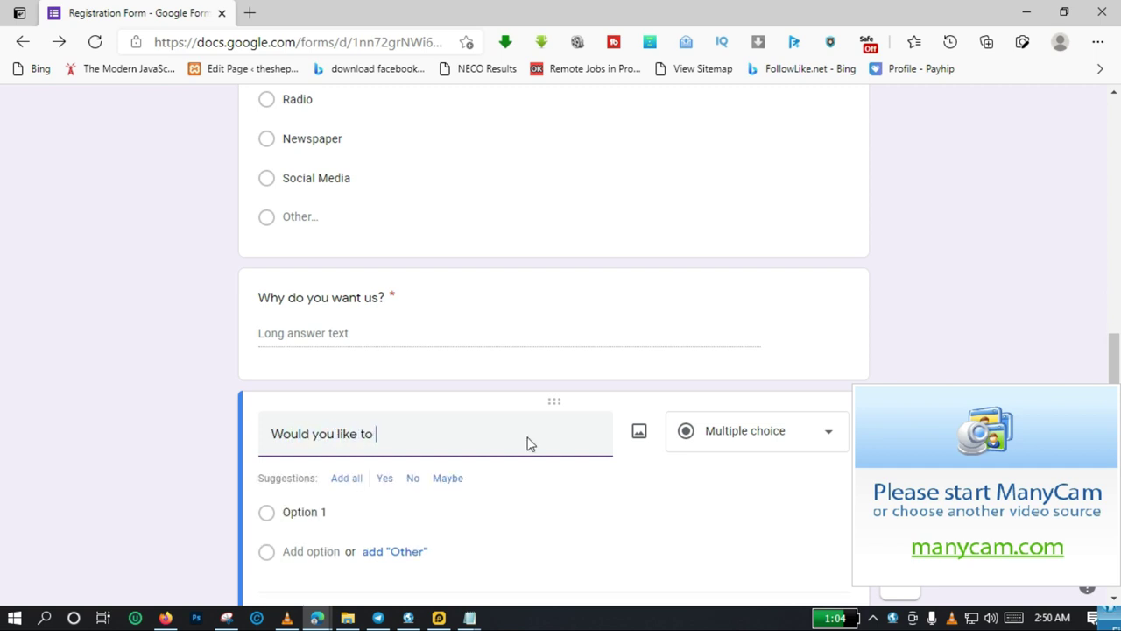
pyautogui.write('get a call from us?')
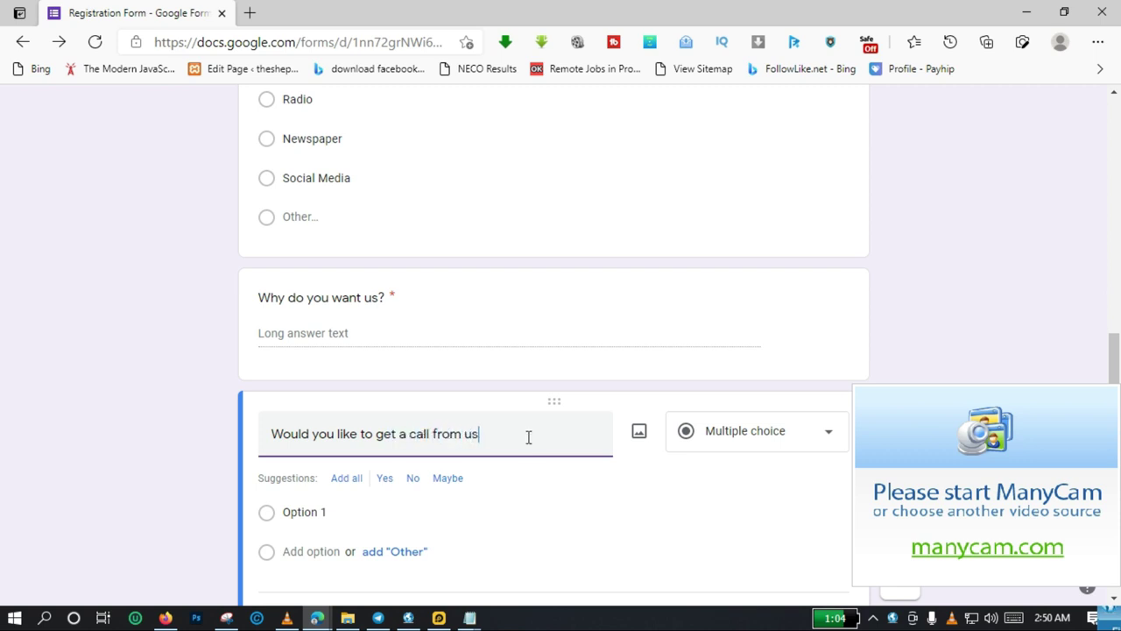
pyautogui.click(383, 480)
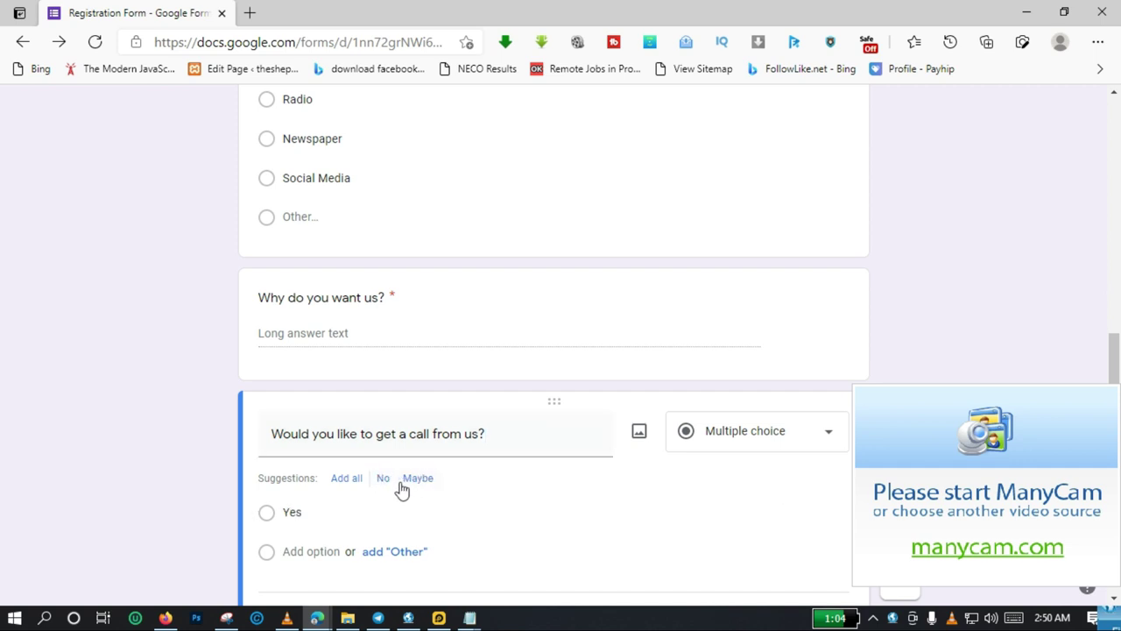
pyautogui.click(384, 480)
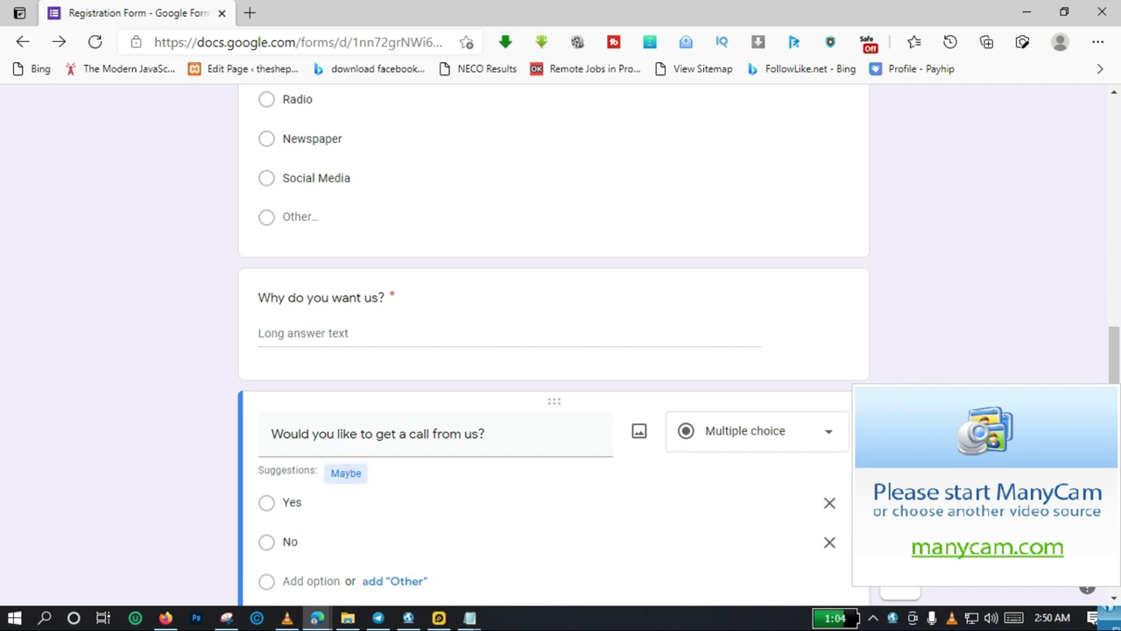
# - Add the suggested option Maybe to the "Would you like to get a call from us?" question
pyautogui.click(346, 472)
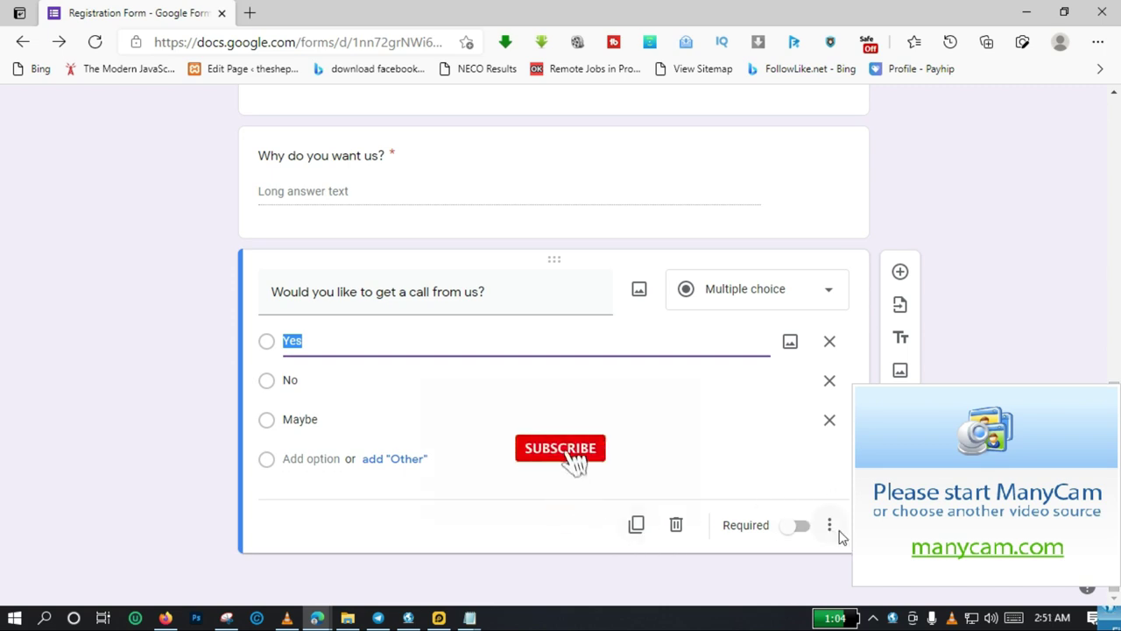
# - Begin the form description under the Registration Form title with "Hello there! Thanks for standing by us. We"
pyautogui.scroll(10, 655, 517)
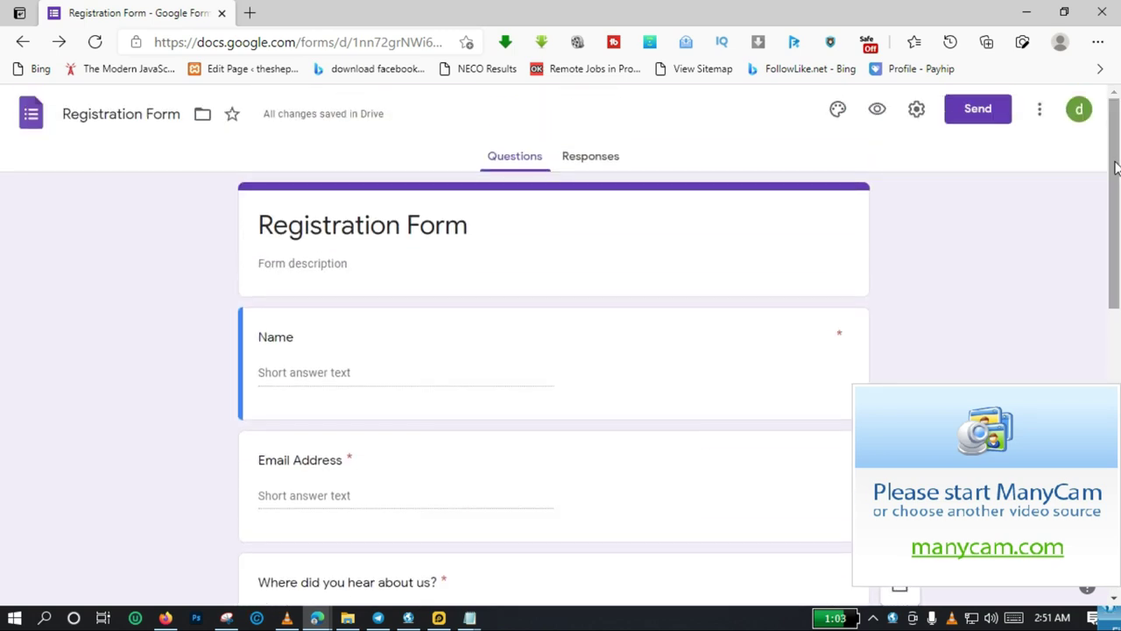
pyautogui.click(317, 266)
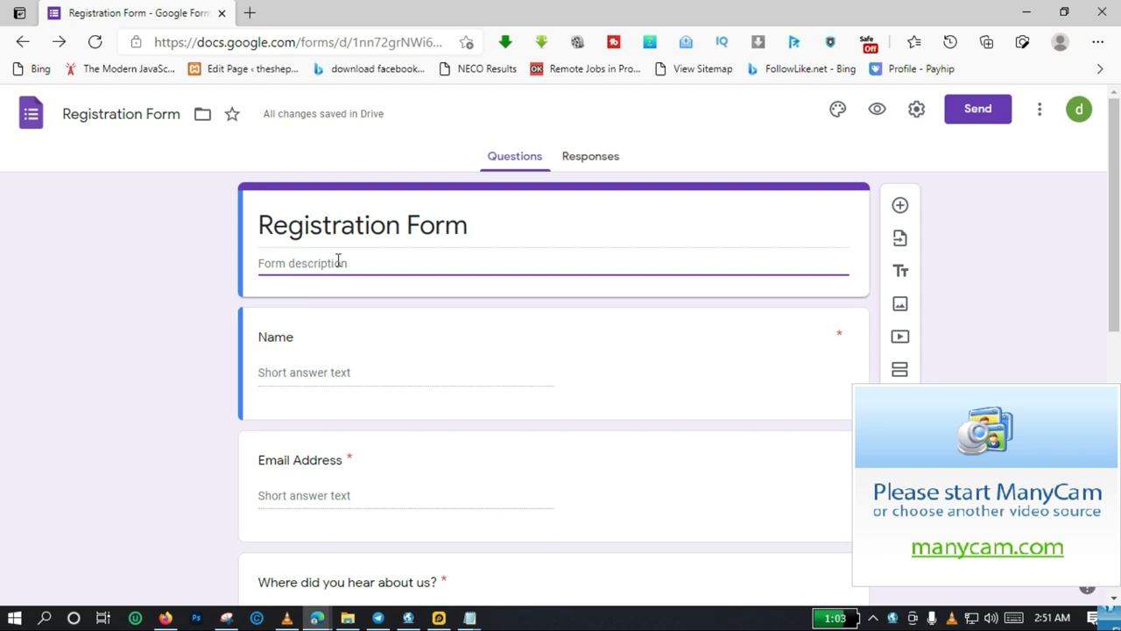
pyautogui.write('Hello there! TRhanks')
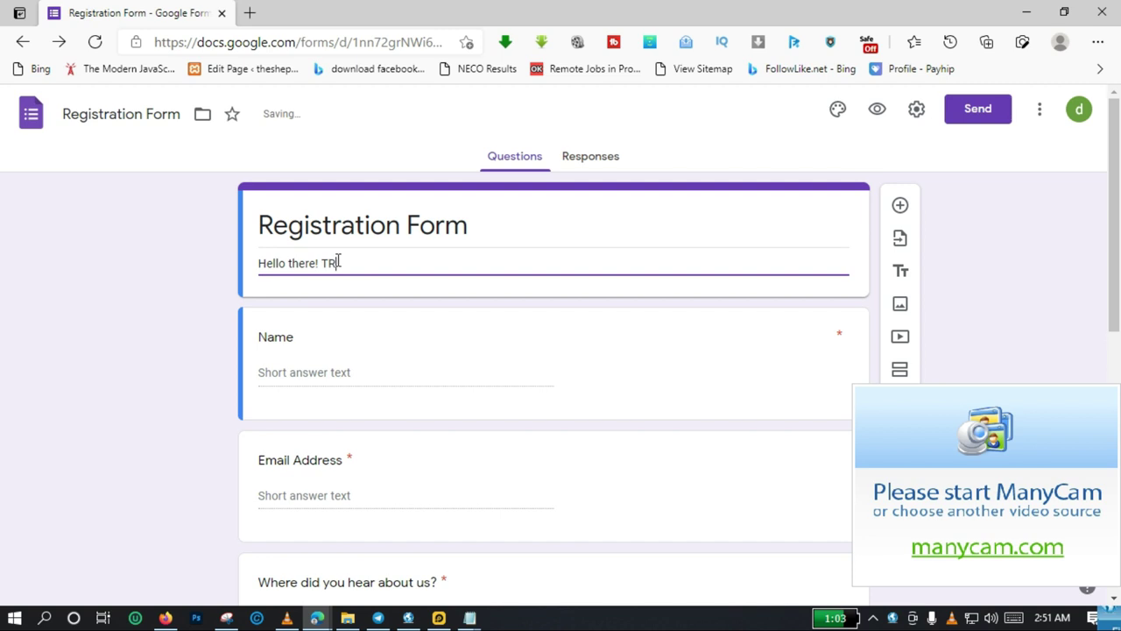
pyautogui.press('BackSpace')
pyautogui.press('BackSpace')
pyautogui.press('BackSpace')
pyautogui.press('BackSpace')
pyautogui.press('BackSpace')
pyautogui.press('BackSpace')
pyautogui.press('BackSpace')
pyautogui.write('hanks for s')
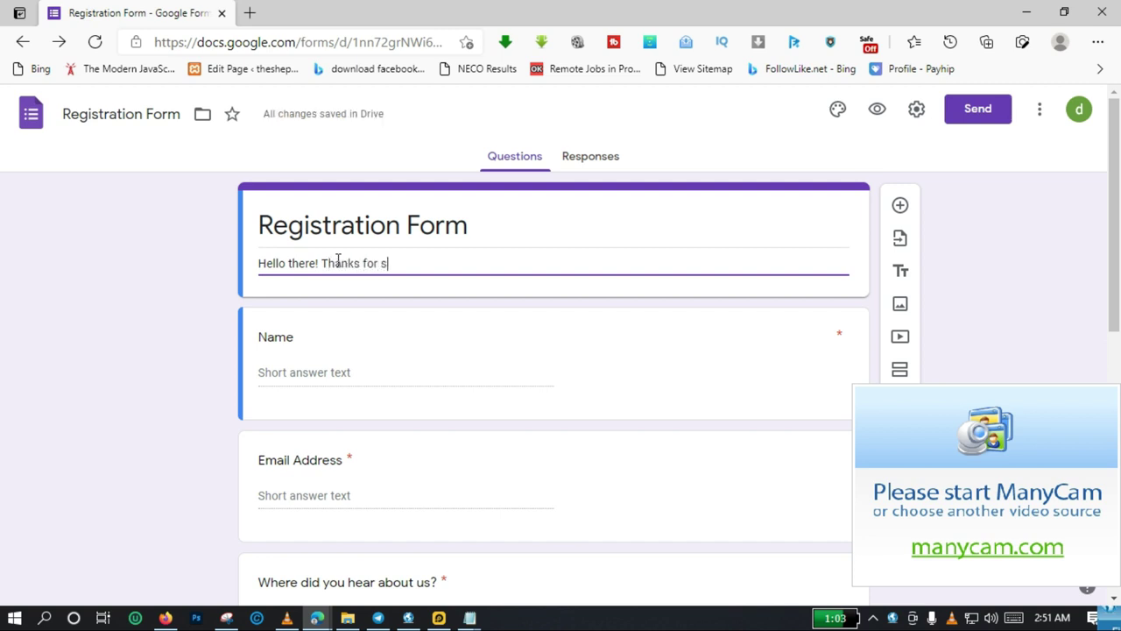
pyautogui.write('tanding by us. We')
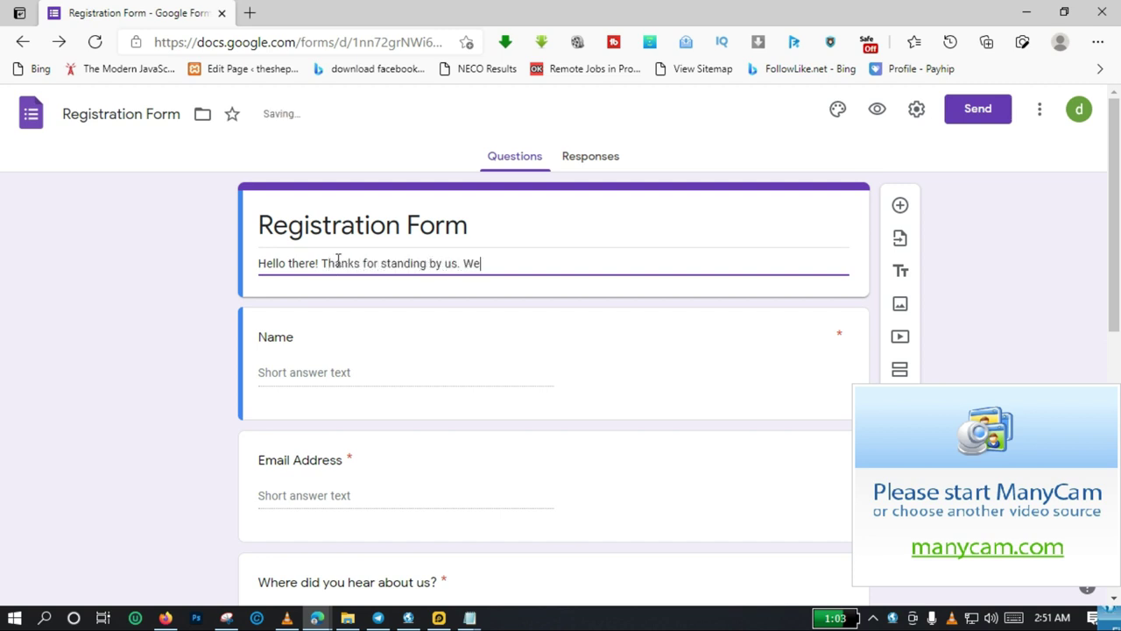
# - Continue the form description with "would like to obtain some info from you, and this is not going to take your time at all. Thanks!"
pyautogui.write(' would like to obta')
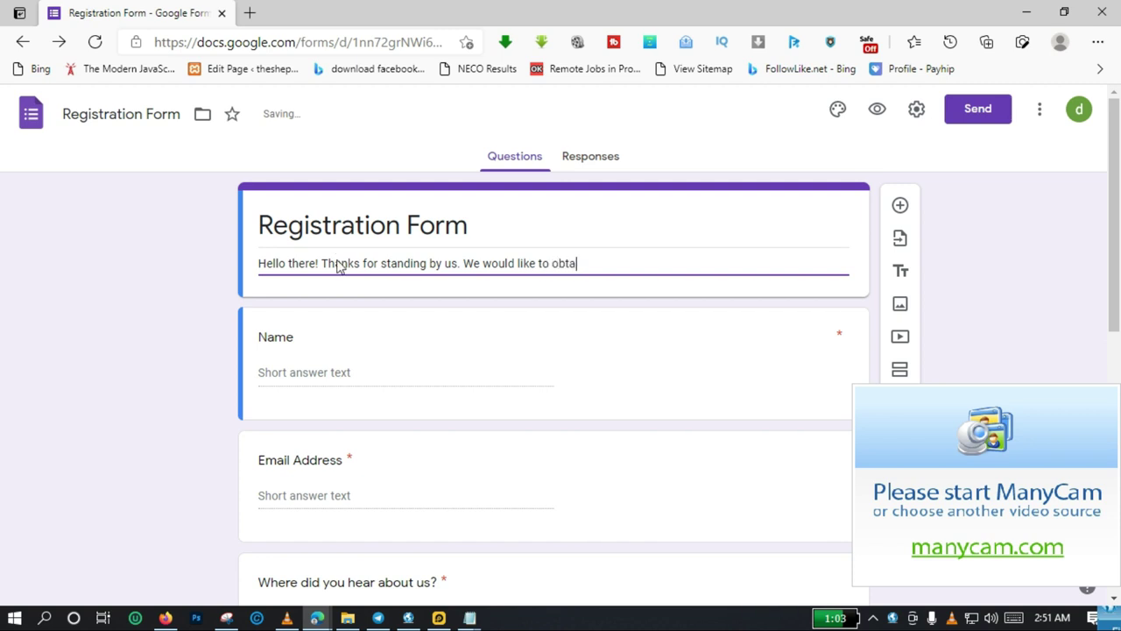
pyautogui.write('in some info from you, and thi')
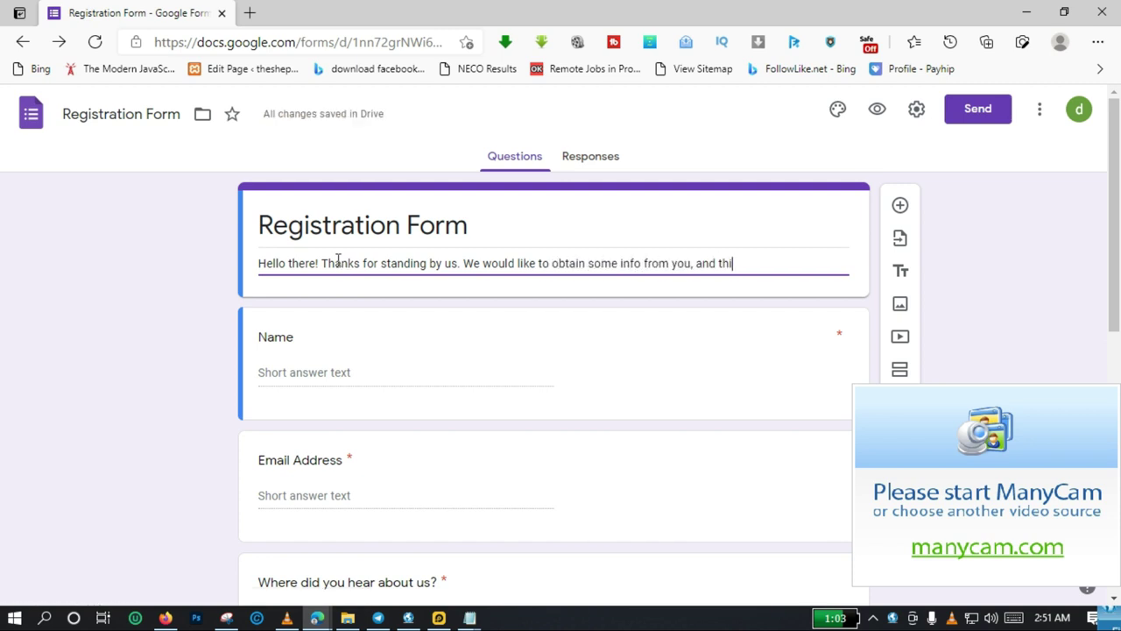
pyautogui.write('s is not going to takr ')
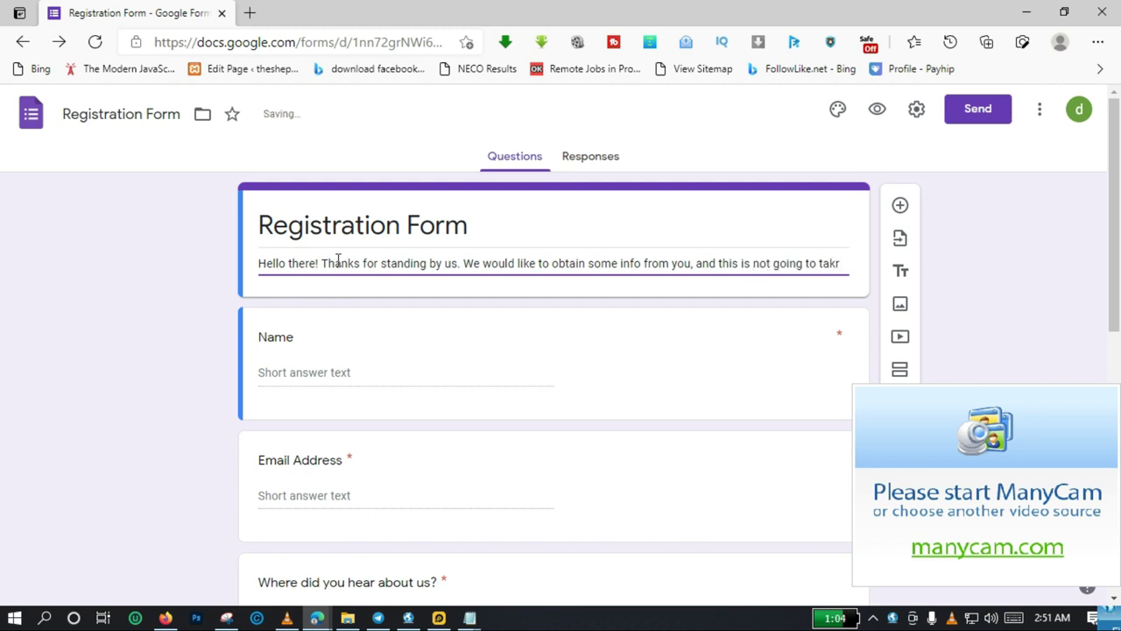
pyautogui.press('BackSpace')
pyautogui.press('BackSpace')
pyautogui.write('e your time a')
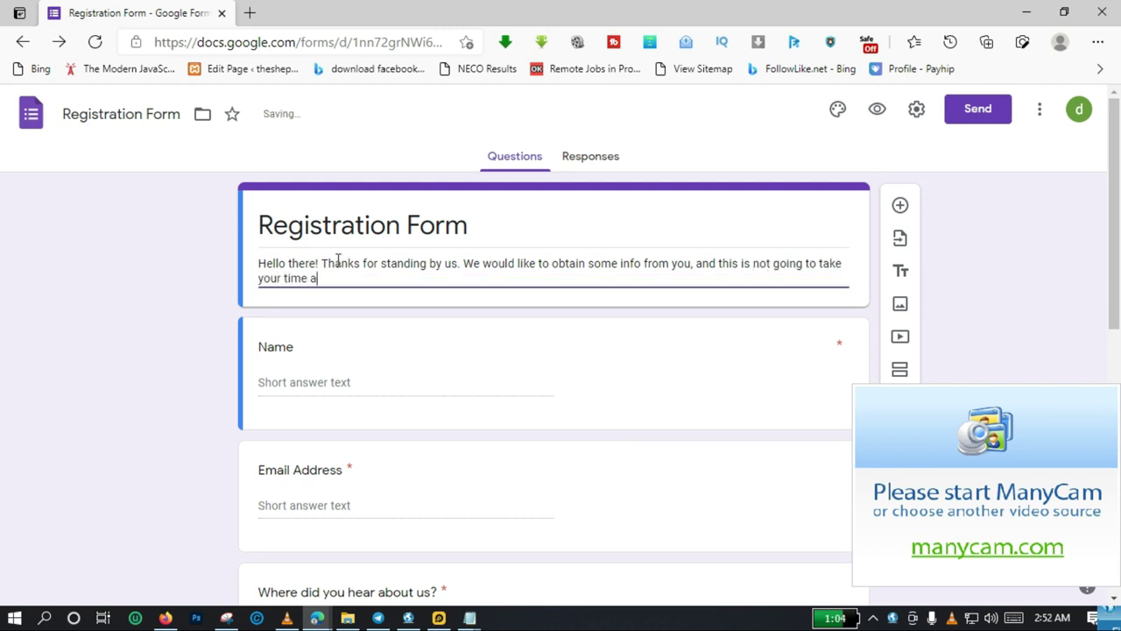
pyautogui.write('t all. Thanks!')
pyautogui.moveTo(1115, 227)
pyautogui.mouseDown()
pyautogui.moveTo(1116, 481)
pyautogui.moveTo(1117, 227)
pyautogui.mouseUp()
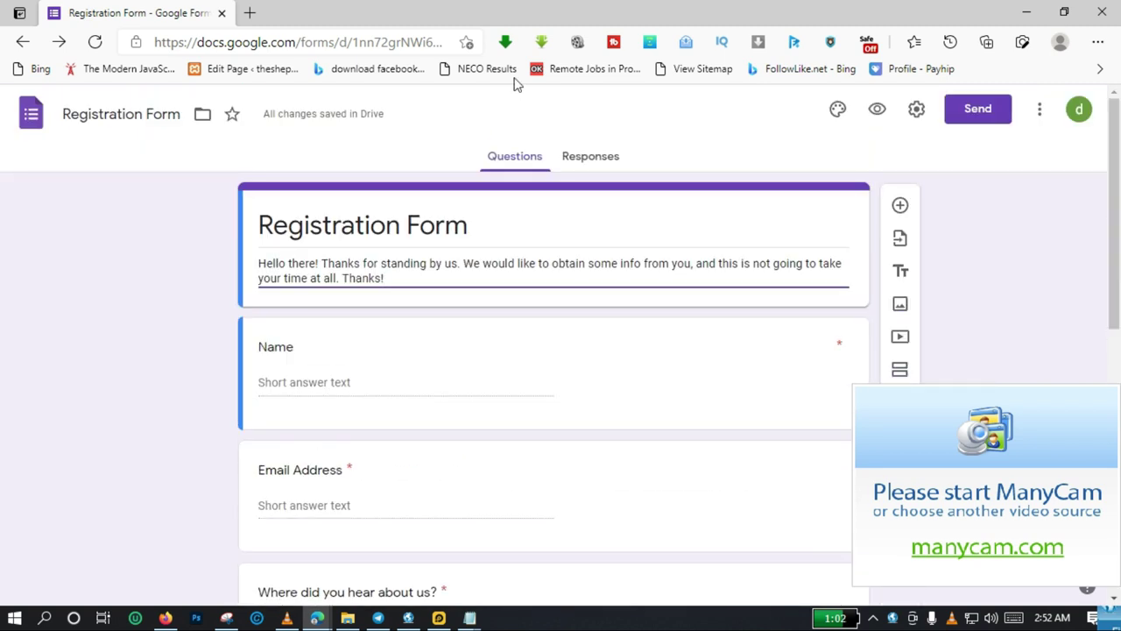
pyautogui.scroll(-1, 725, 193)
pyautogui.scroll(1, 630, 202)
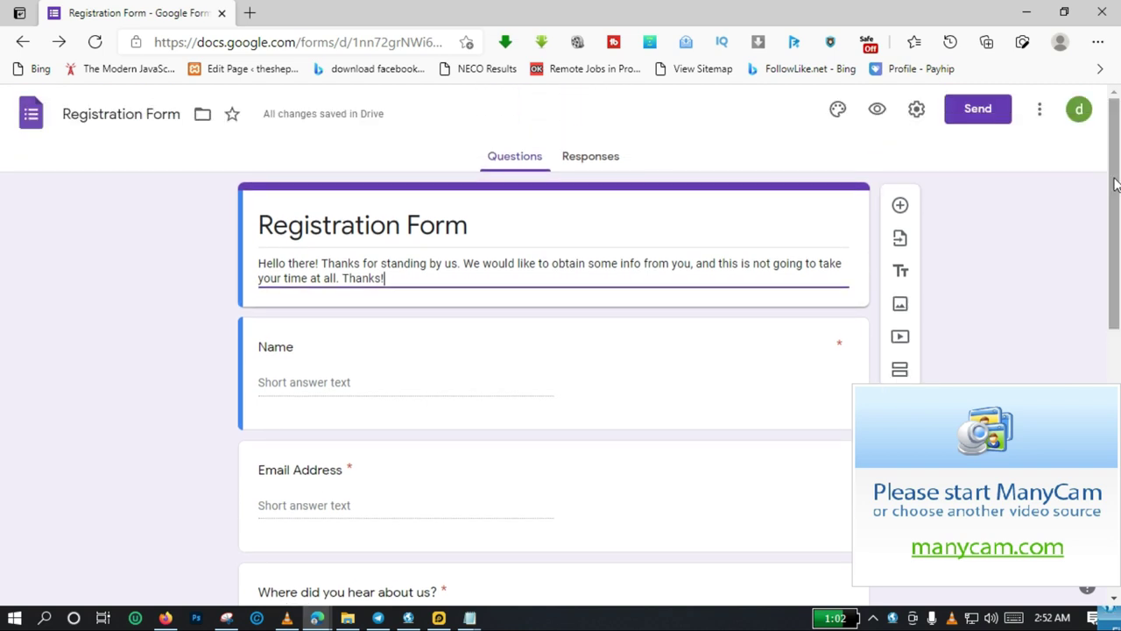
# - Stop the form from accepting responses, and switch accepting responses back on
pyautogui.click(579, 167)
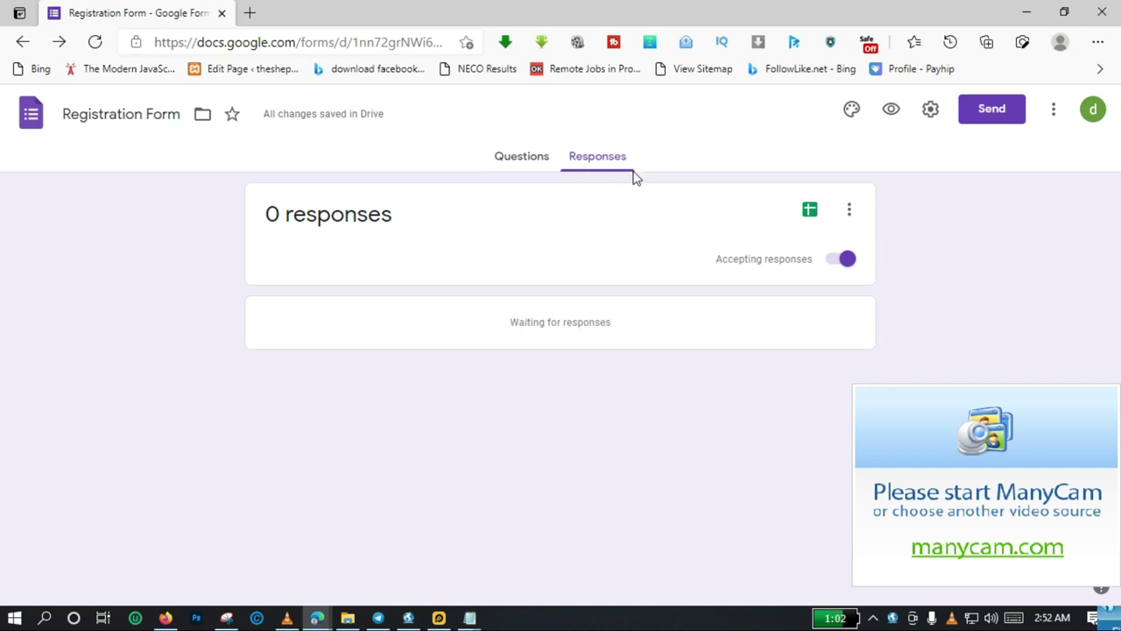
pyautogui.click(846, 261)
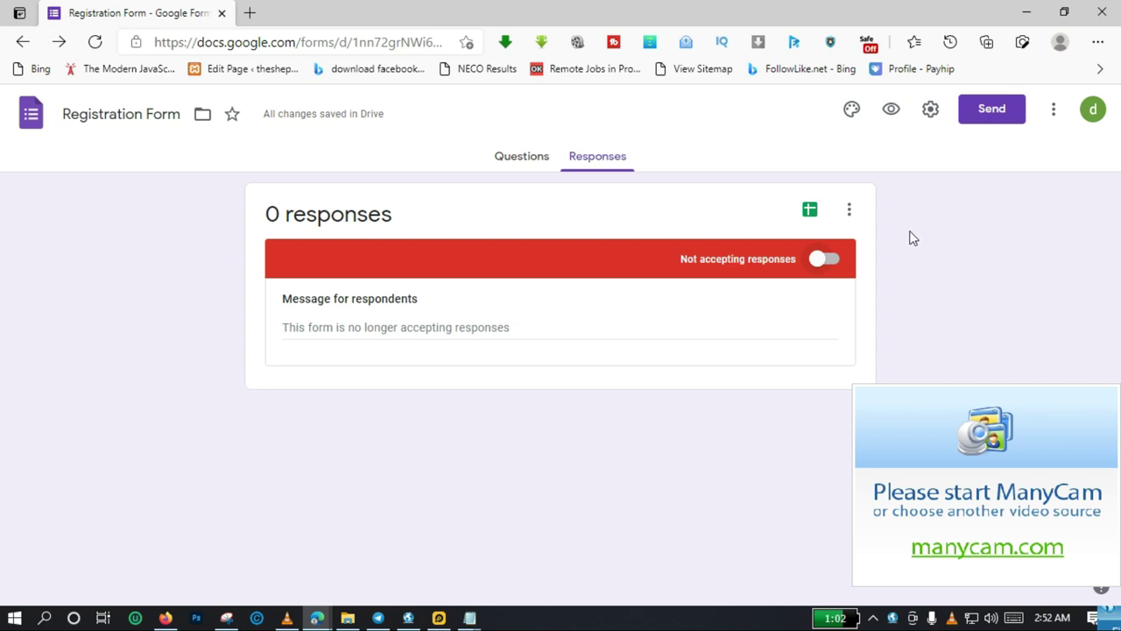
pyautogui.click(822, 261)
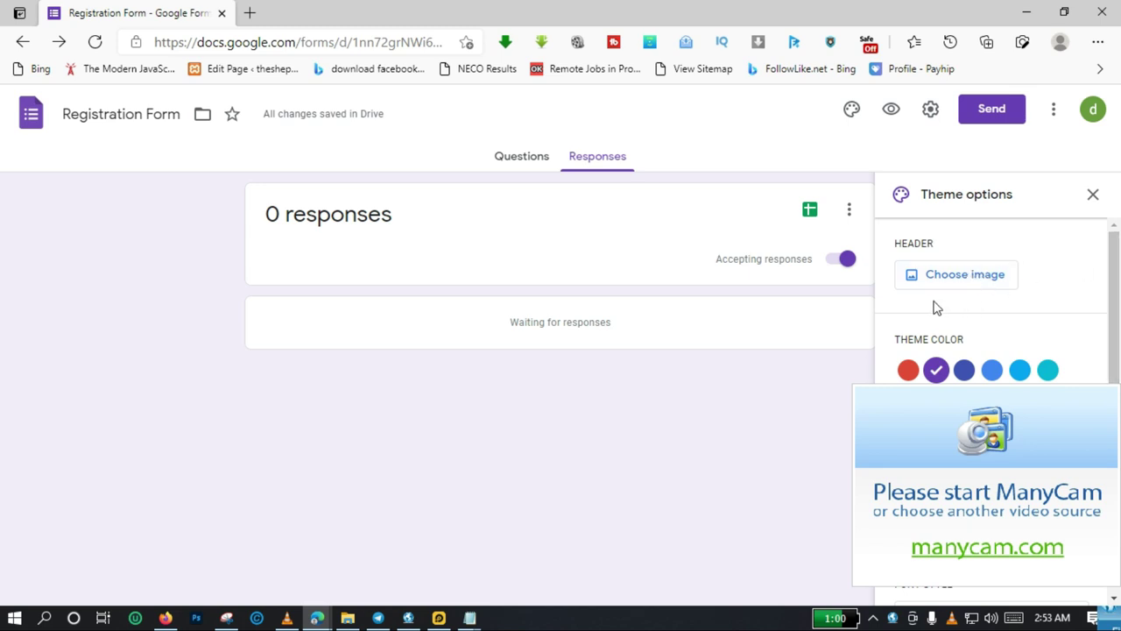
# - Return to the form's questions and set the theme color to Light Blue #03a9f4 after trying cyan and red
pyautogui.click(528, 163)
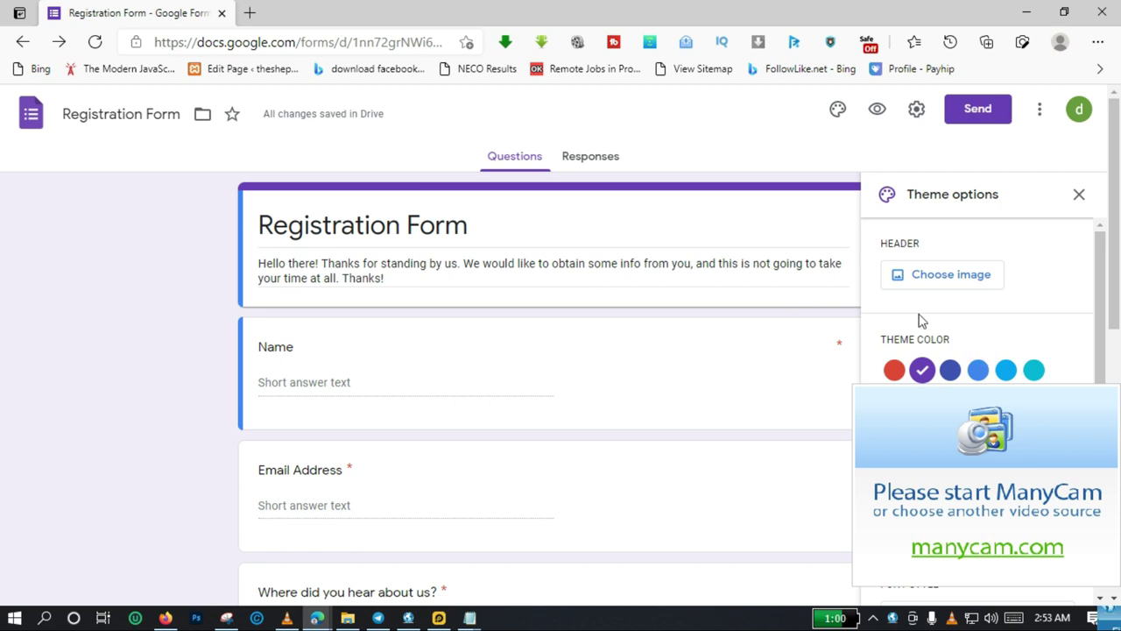
pyautogui.click(1033, 370)
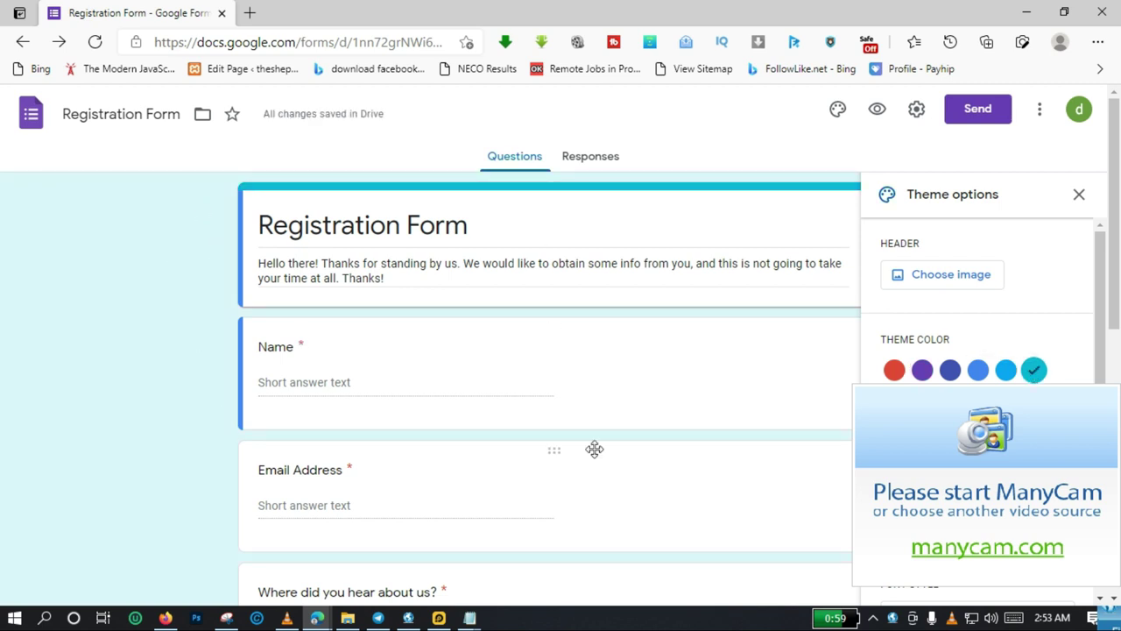
pyautogui.click(893, 369)
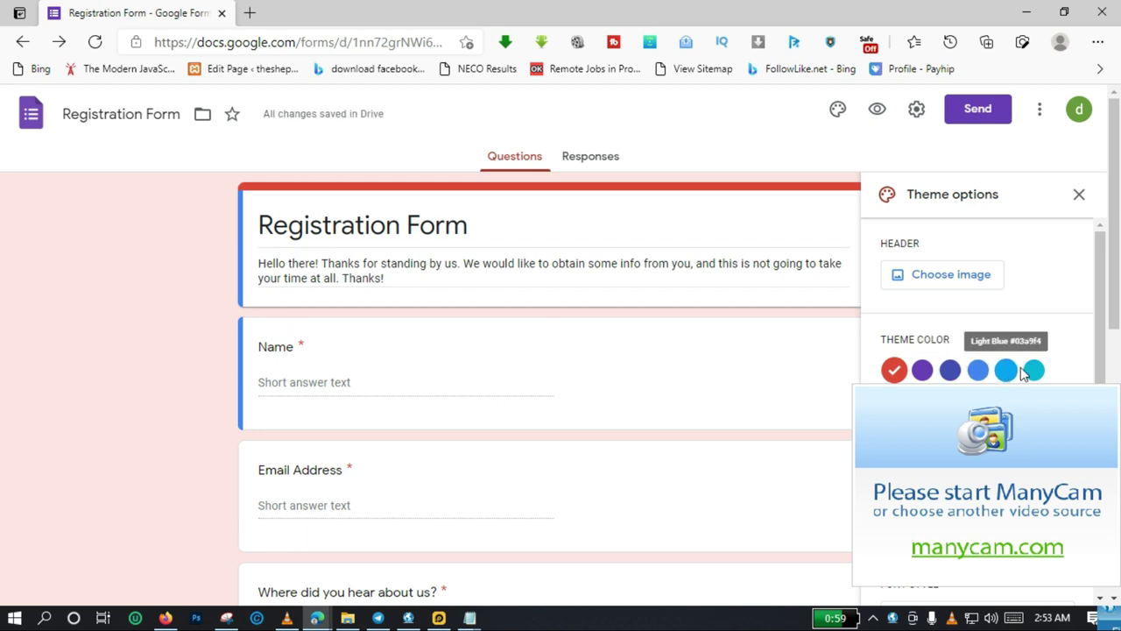
pyautogui.click(1006, 370)
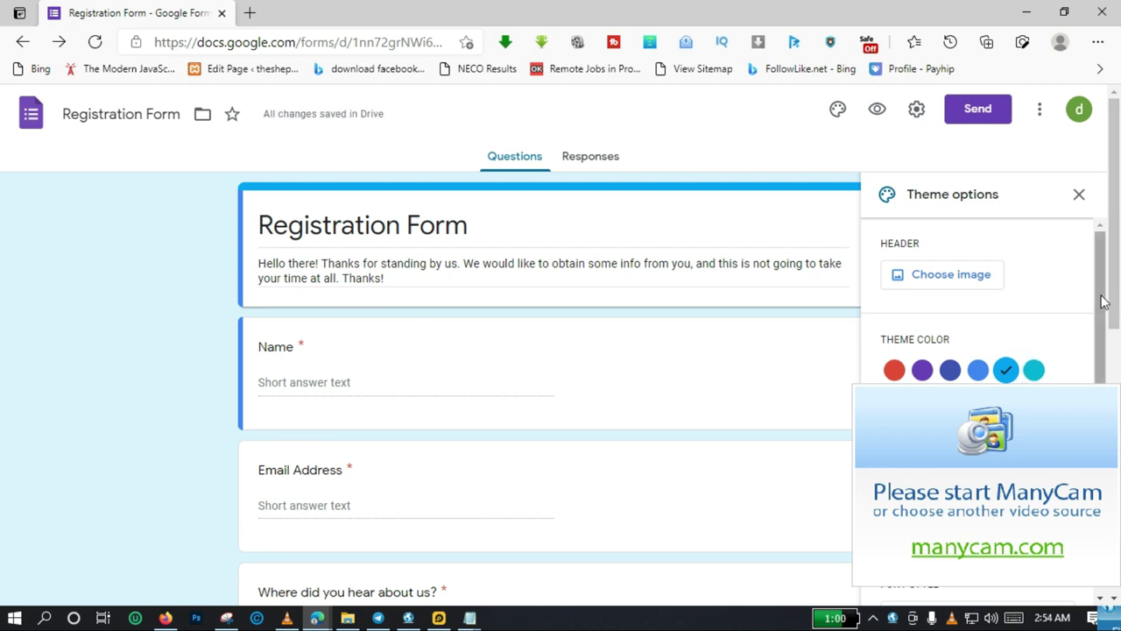
# - Try a script font style for the form, choose the thin serif style instead, and close the theme options
pyautogui.moveTo(1102, 299); pyautogui.dragTo(1102, 346)
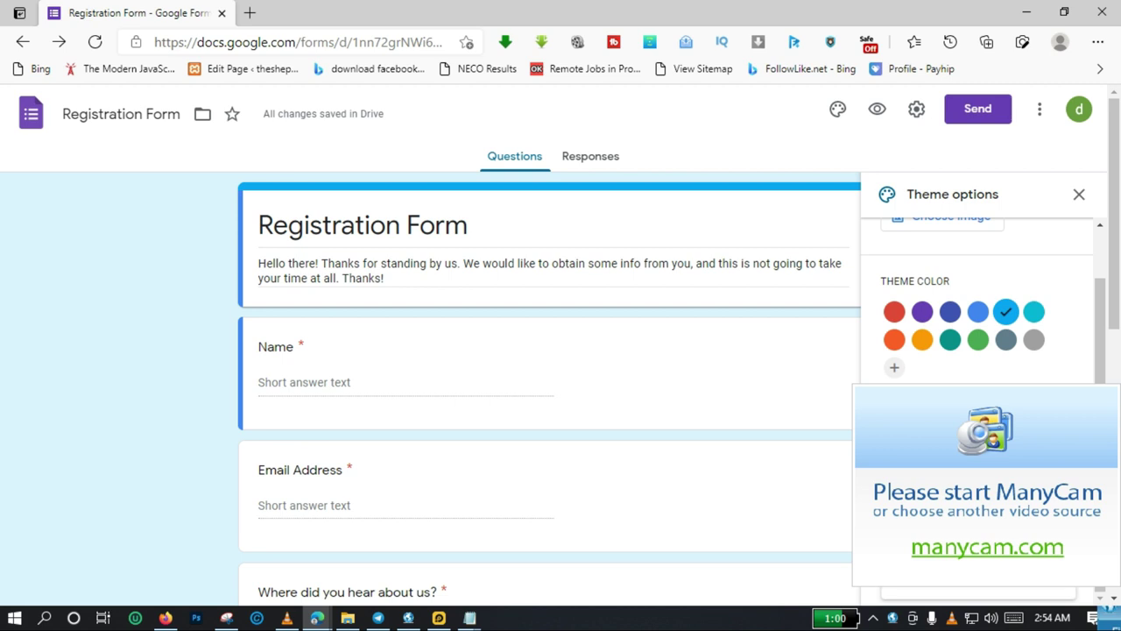
pyautogui.press('Return')
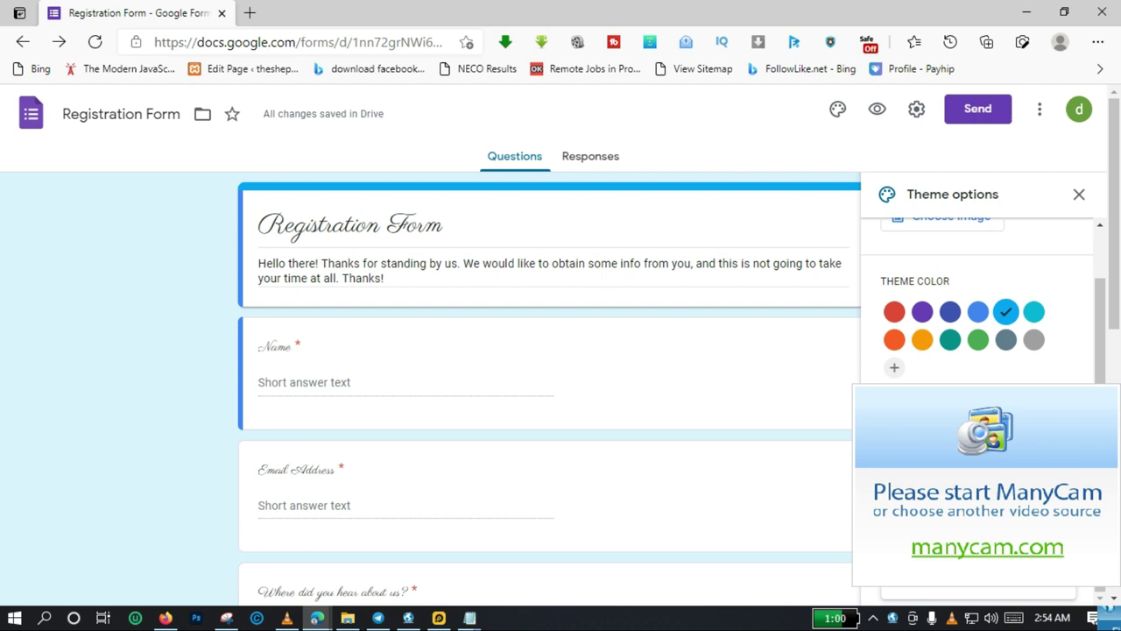
pyautogui.press('Return')
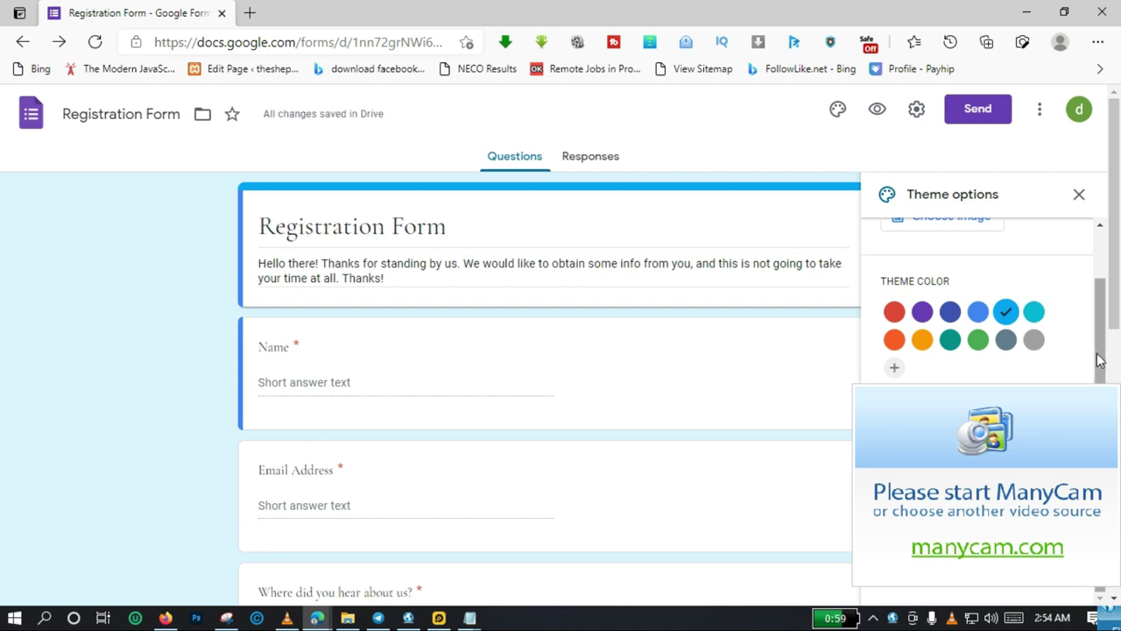
pyautogui.scroll(-1, 1109, 282)
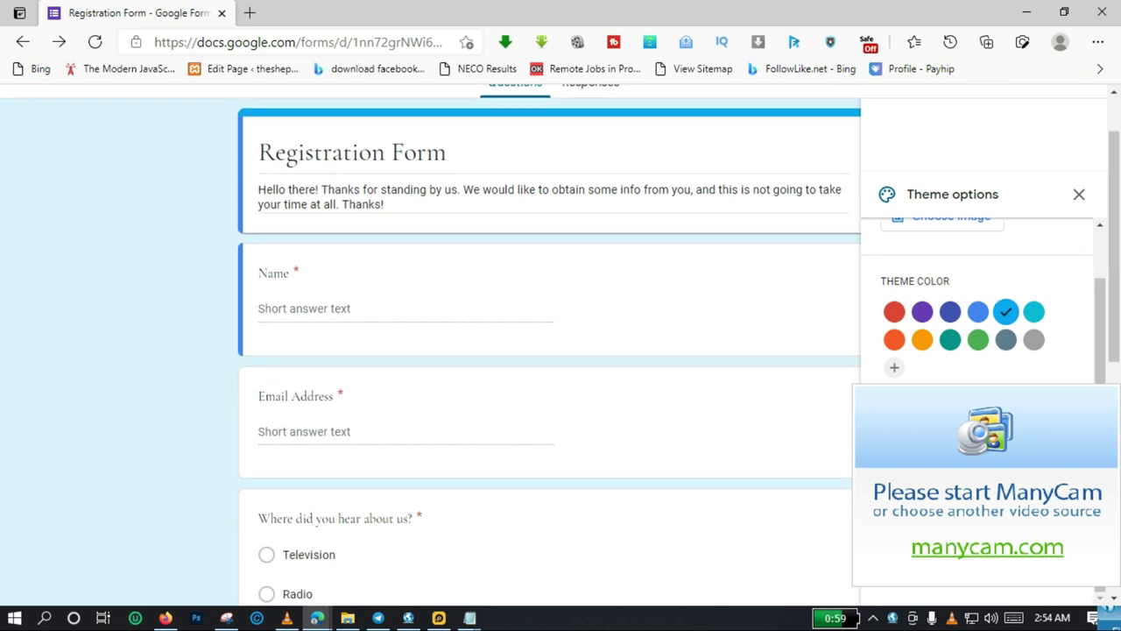
pyautogui.scroll(-1, 1114, 342)
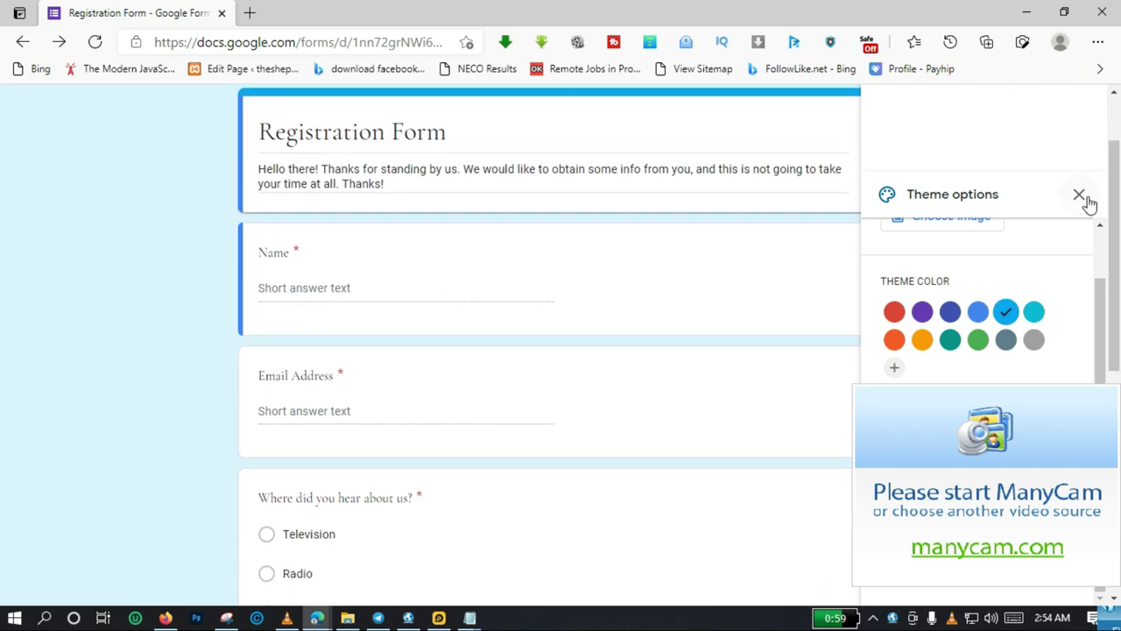
pyautogui.click(1088, 198)
pyautogui.click(839, 106)
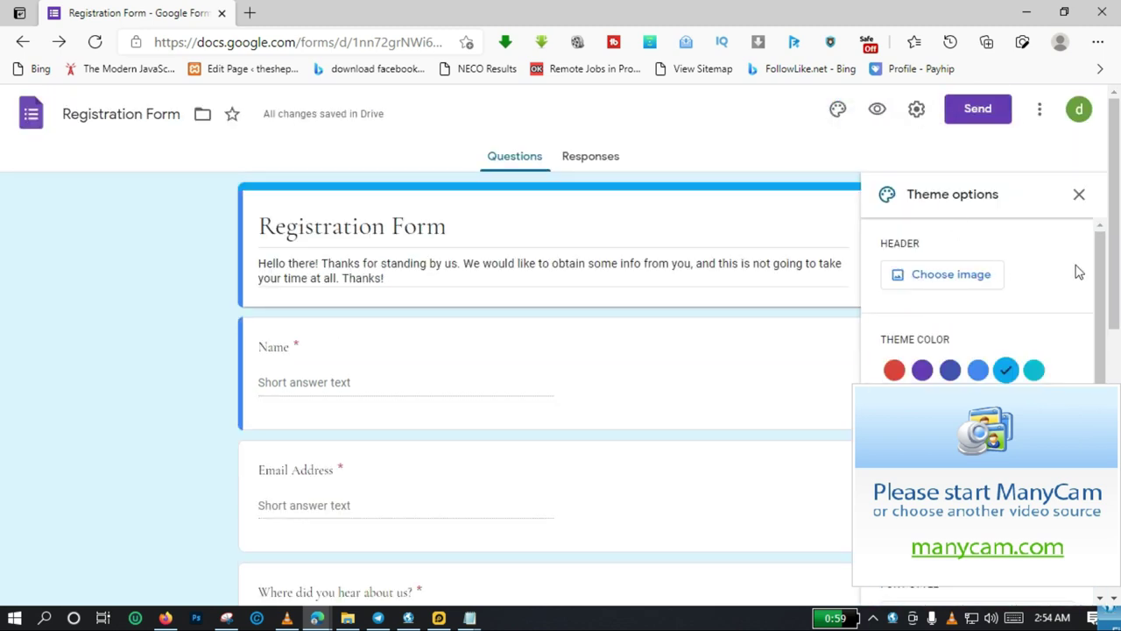
pyautogui.click(1077, 200)
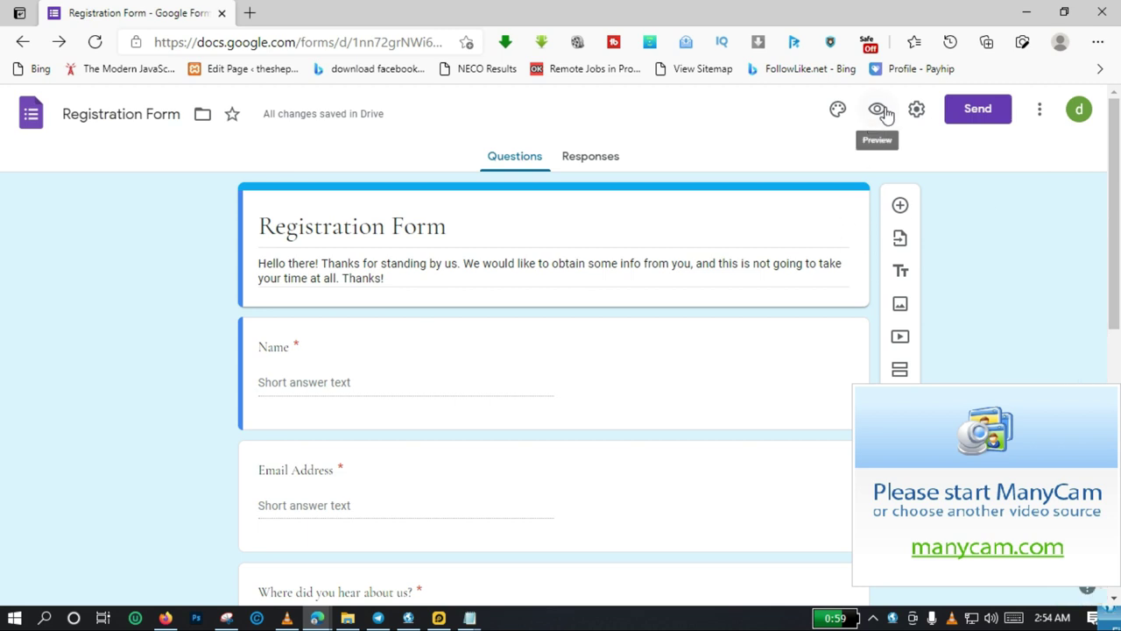
# - In the form's general settings, enable Collect email addresses and Response receipts, with receipts set to Always
pyautogui.click(916, 111)
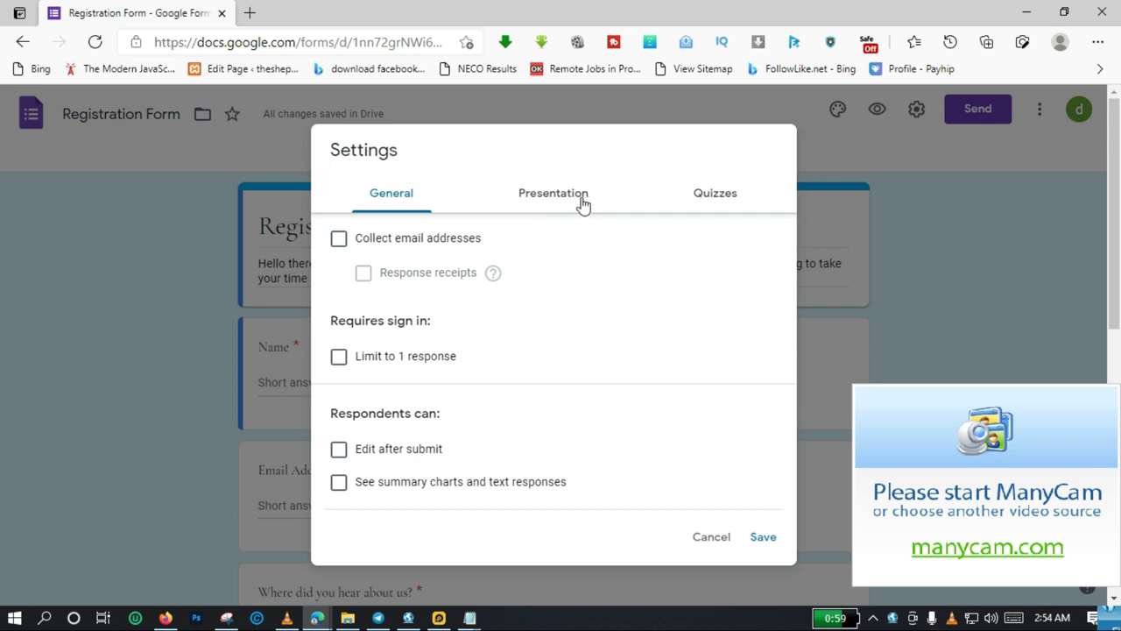
pyautogui.click(340, 240)
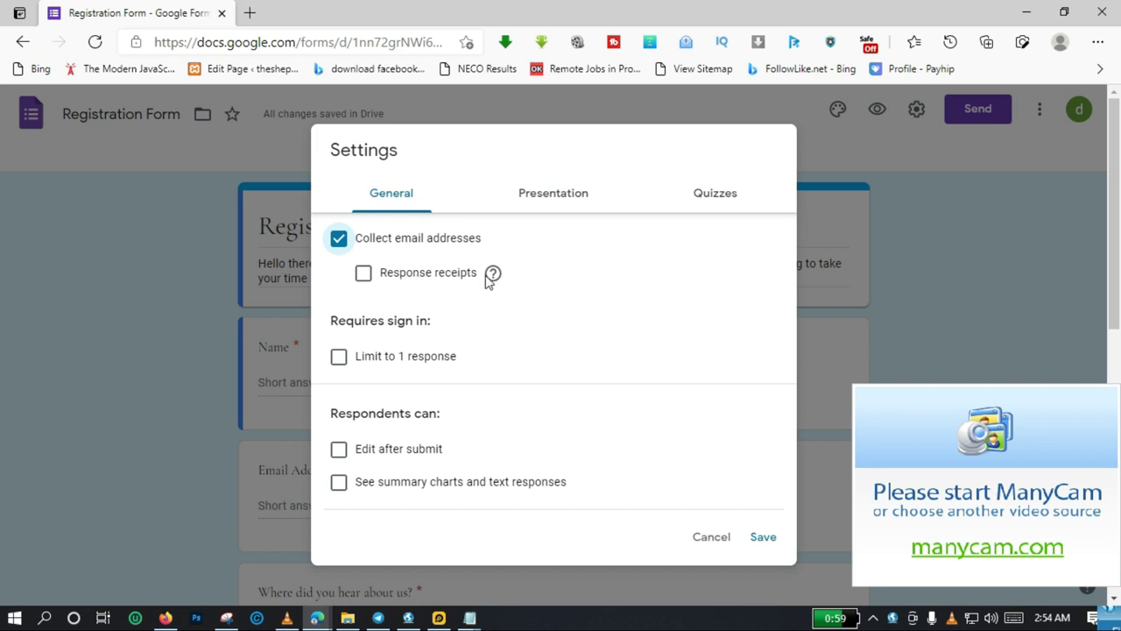
pyautogui.moveTo(495, 279)
pyautogui.click(364, 274)
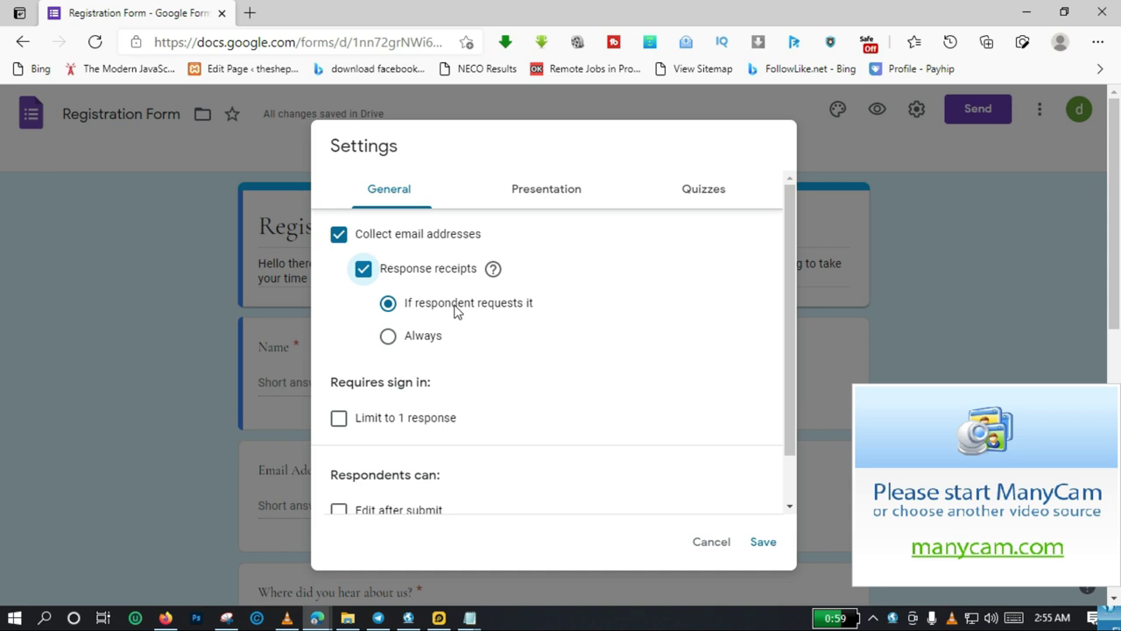
pyautogui.click(419, 341)
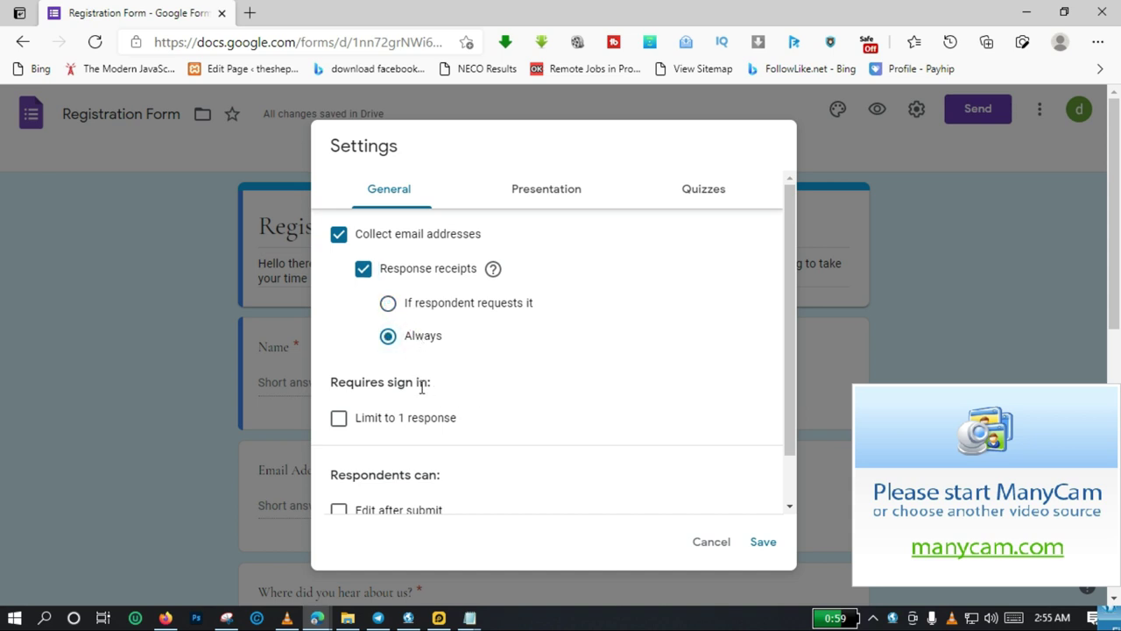
# - Enable the Edit after submit permission for respondents, and disable it again
pyautogui.click(791, 364)
pyautogui.moveTo(793, 365); pyautogui.dragTo(794, 417)
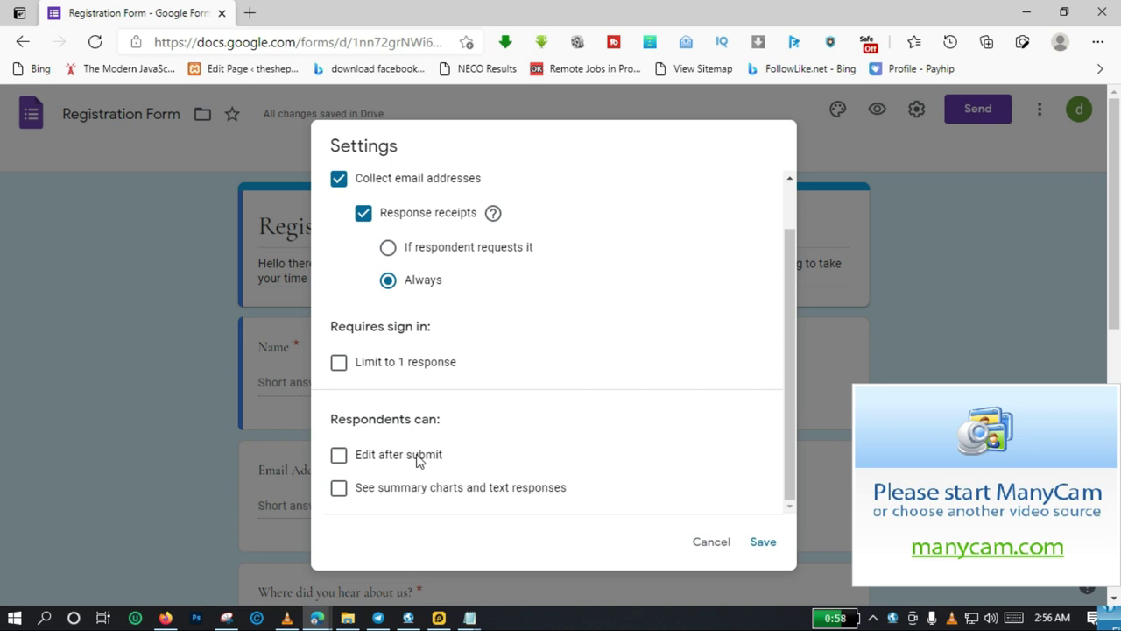
pyautogui.click(341, 457)
pyautogui.click(343, 456)
pyautogui.moveTo(791, 482); pyautogui.dragTo(787, 358)
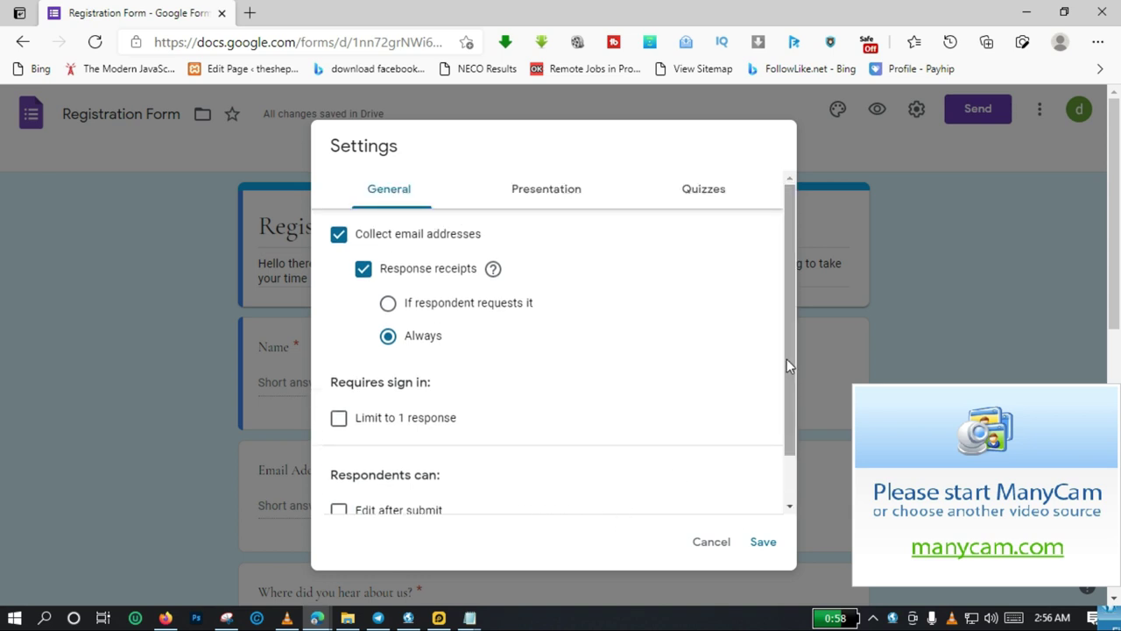
# - Review the form's Presentation settings, return to the General settings and save them
pyautogui.click(561, 195)
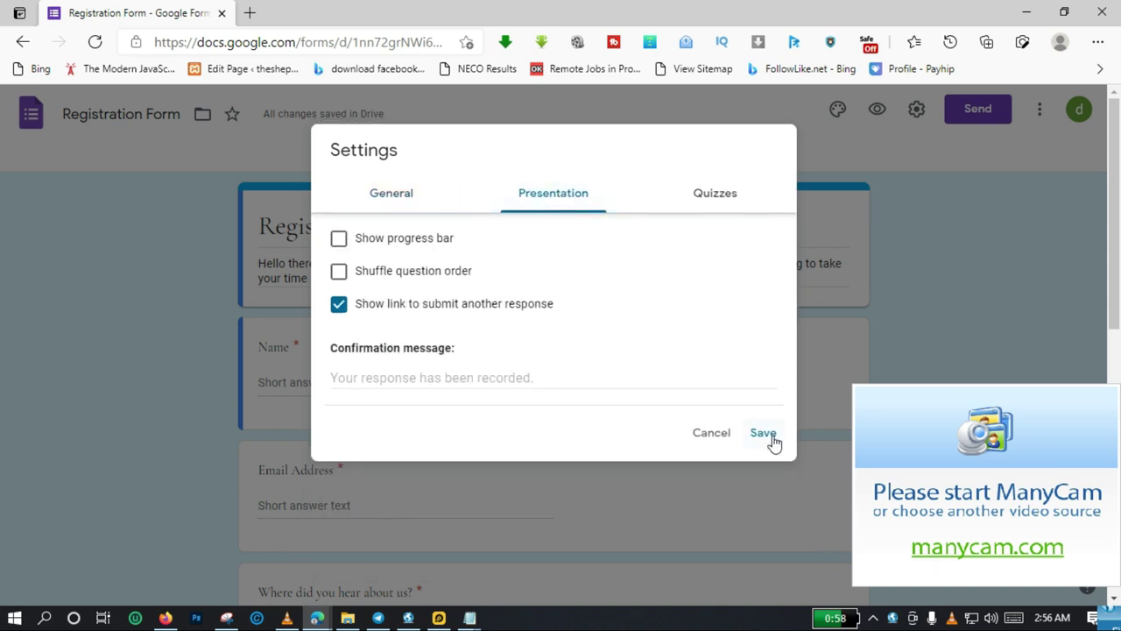
pyautogui.click(390, 194)
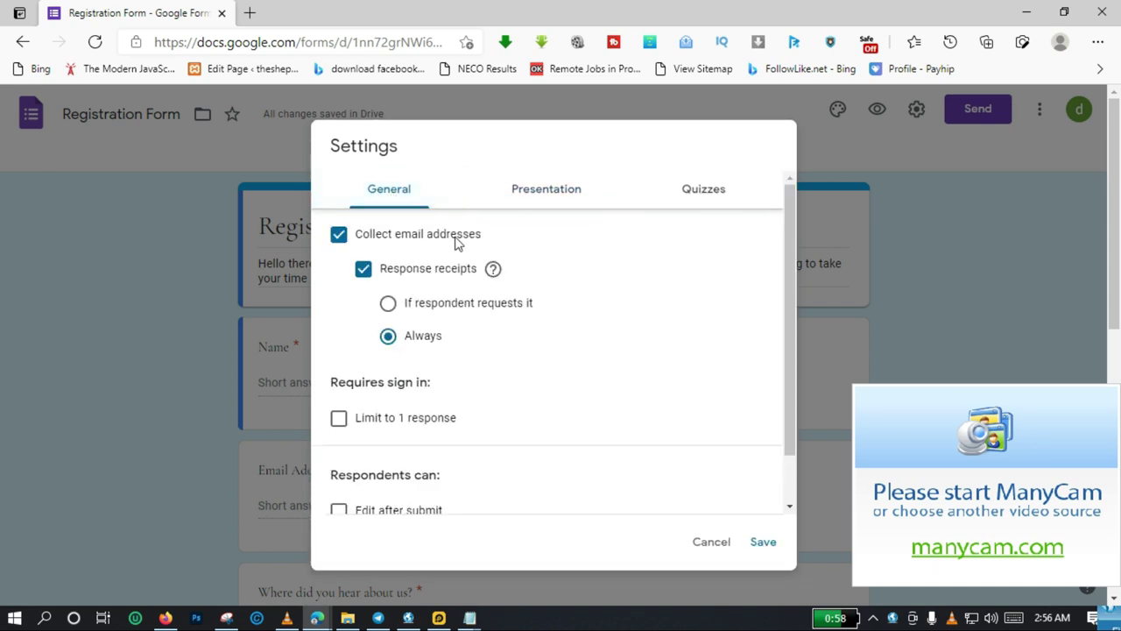
pyautogui.click(763, 542)
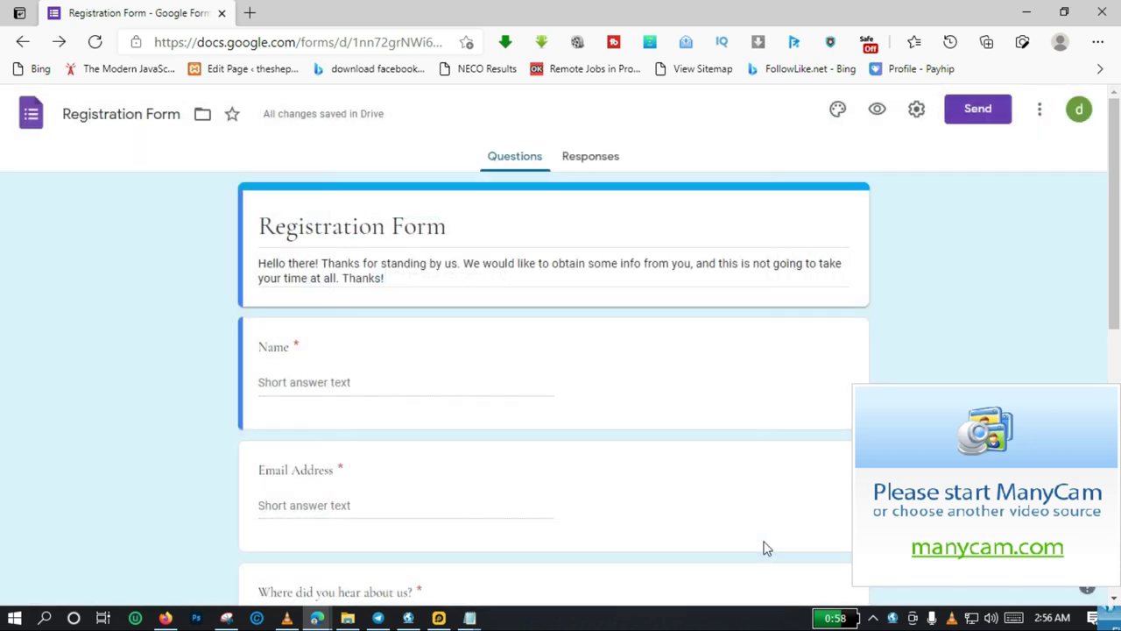
# - Enable Show progress bar in the form's Presentation settings
pyautogui.click(916, 112)
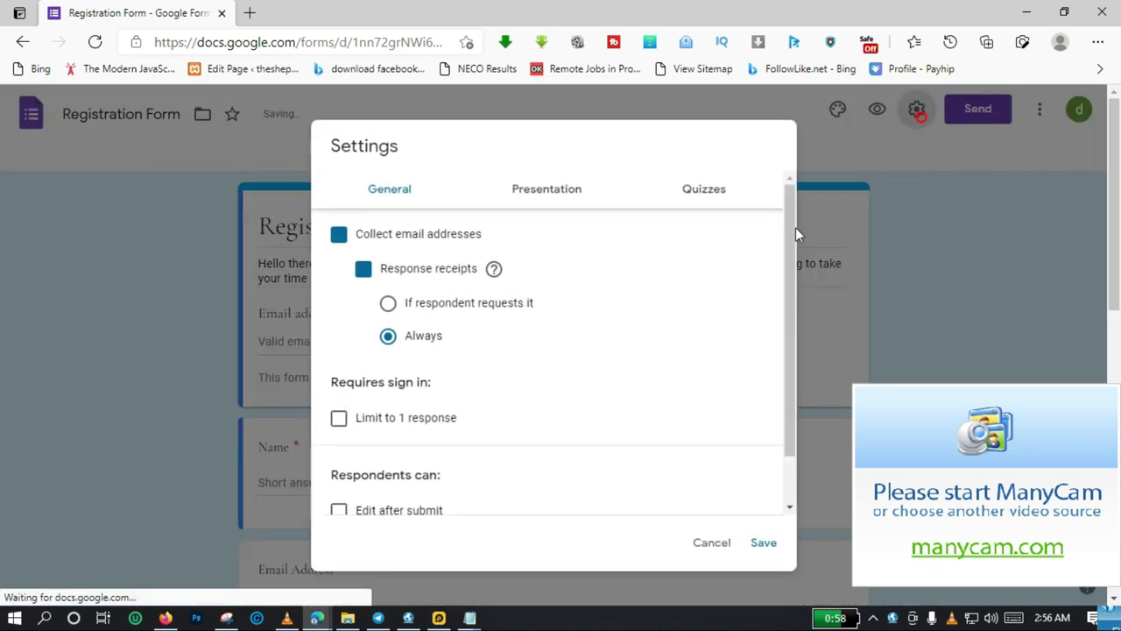
pyautogui.click(550, 196)
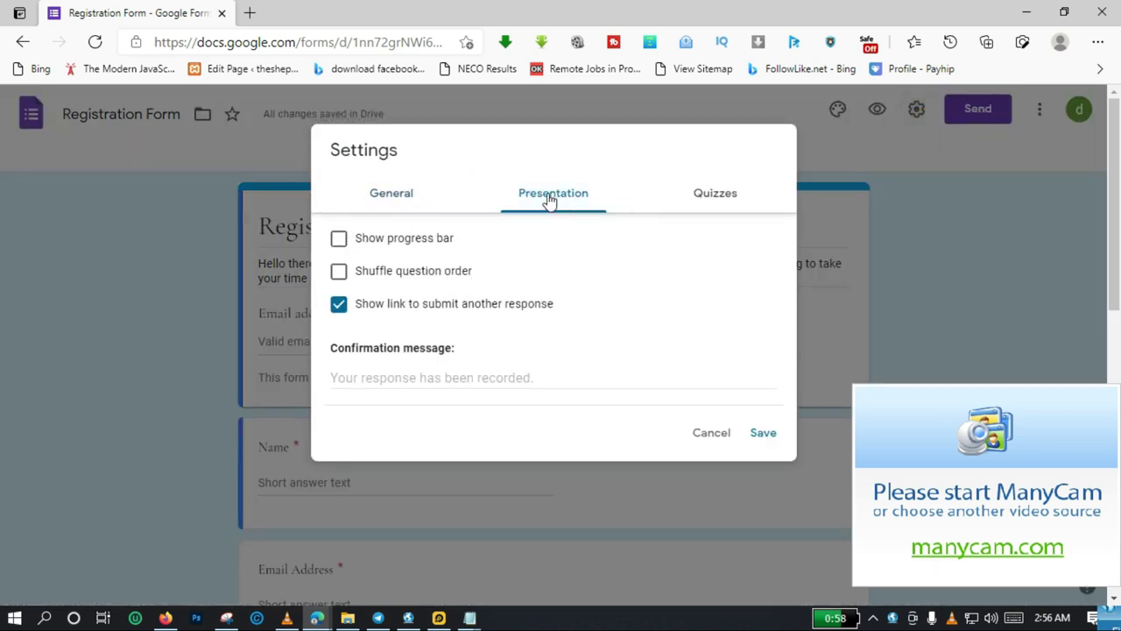
pyautogui.click(408, 242)
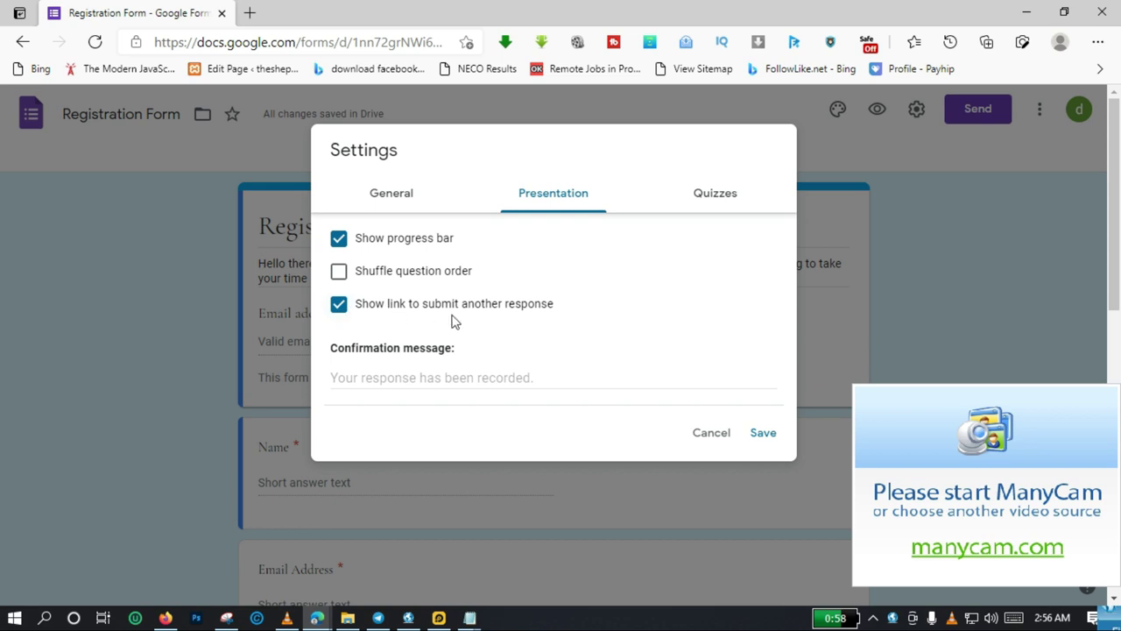
# - Set the confirmation message to "Dear respondent, thanks for filling this form. Your entries have been documented. Expect to hear from us soon!"
pyautogui.click(440, 379)
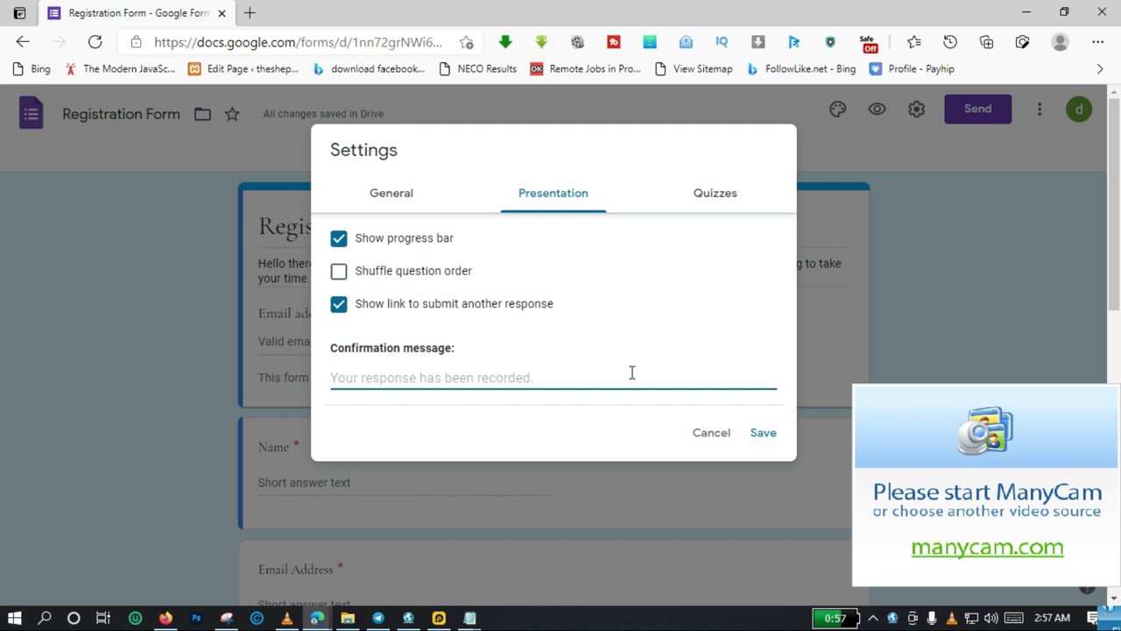
pyautogui.write('Dear respo')
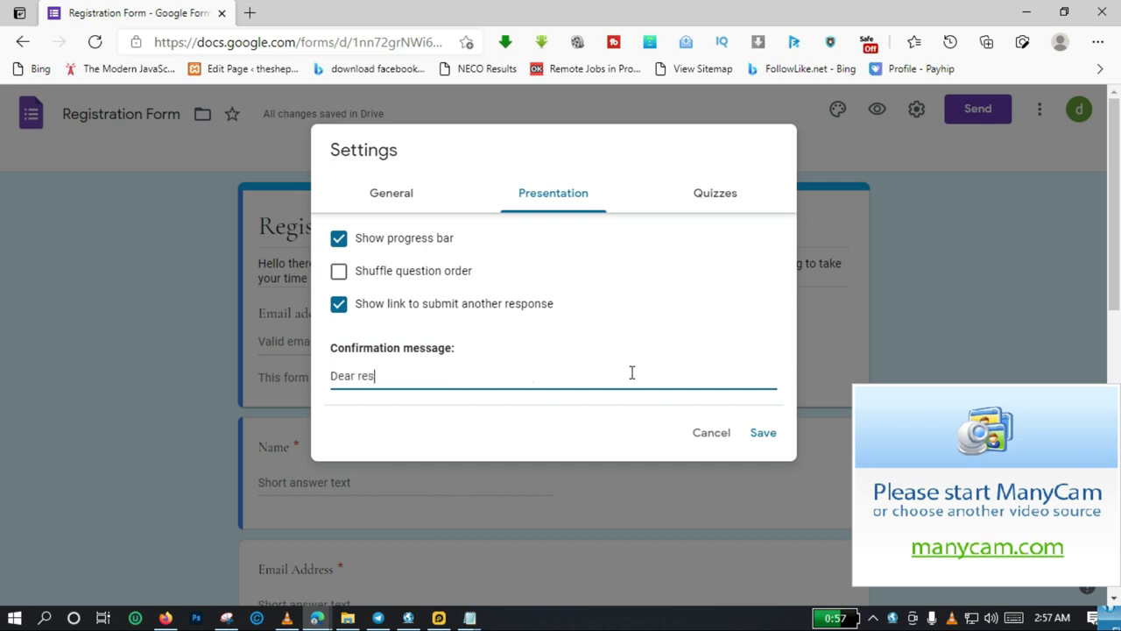
pyautogui.press('BackSpace')
pyautogui.press('BackSpace')
pyautogui.press('BackSpace')
pyautogui.press('BackSpace')
pyautogui.press('BackSpace')
pyautogui.write('Respo')
pyautogui.press('BackSpace')
pyautogui.press('BackSpace')
pyautogui.press('BackSpace')
pyautogui.press('BackSpace')
pyautogui.press('BackSpace')
pyautogui.press('BackSpace')
pyautogui.write('respondent, thanks for filling this form. Your entries have been documented. Expect to hear f')
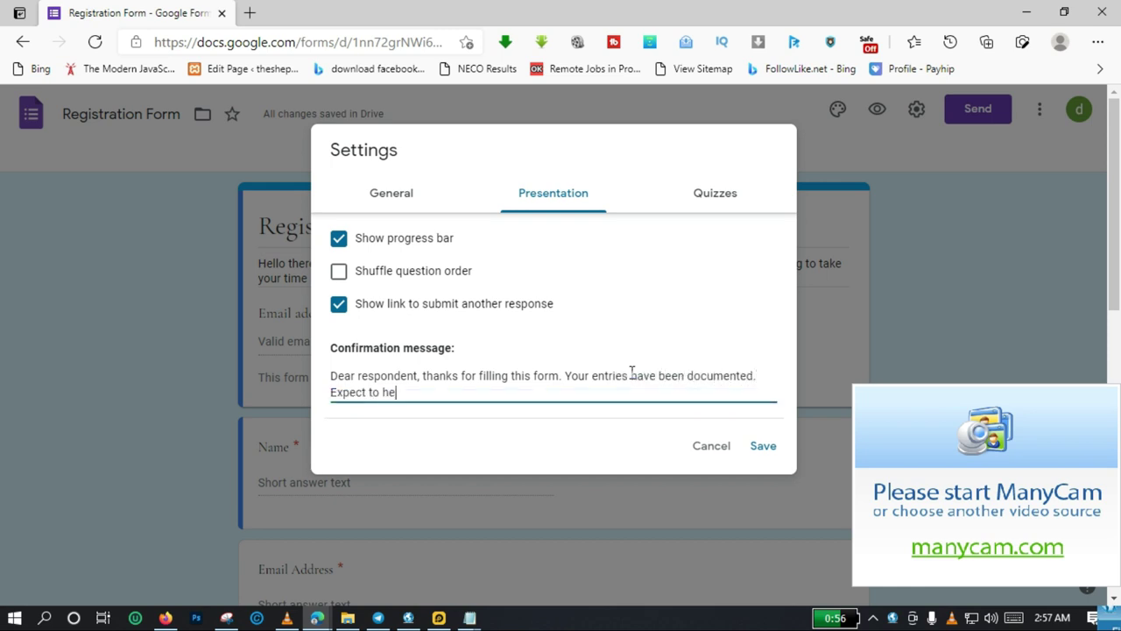
pyautogui.write('rom us soon!')
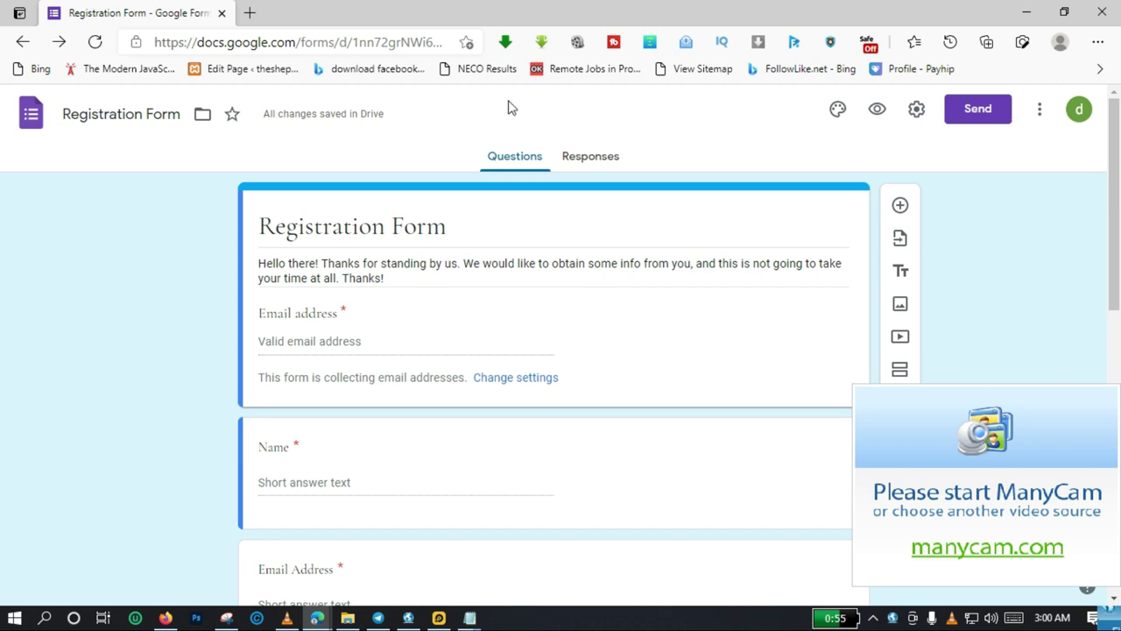
pyautogui.click(1097, 49)
pyautogui.click(1039, 120)
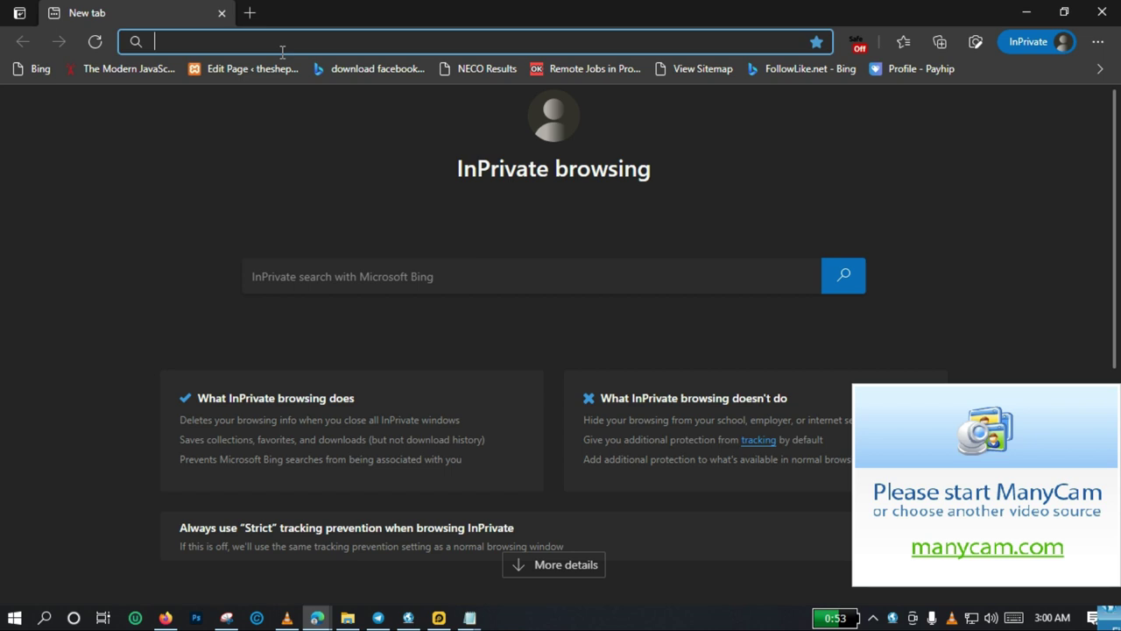
pyautogui.write('https://forms.gle/o75W1NKMBx6CgZgs5')
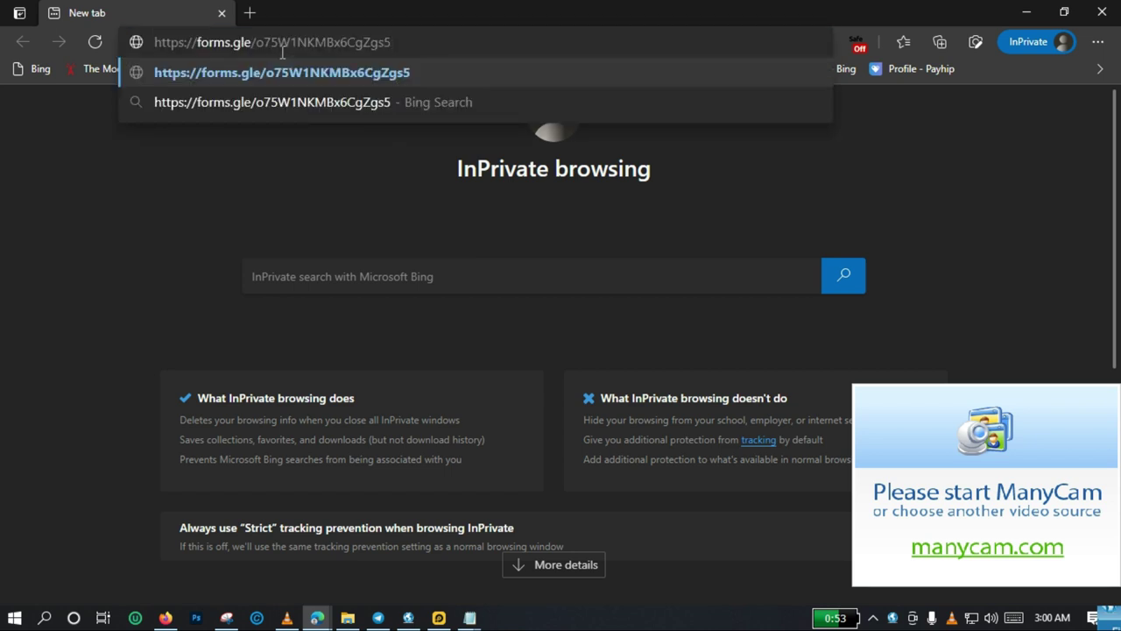
pyautogui.press('Return')
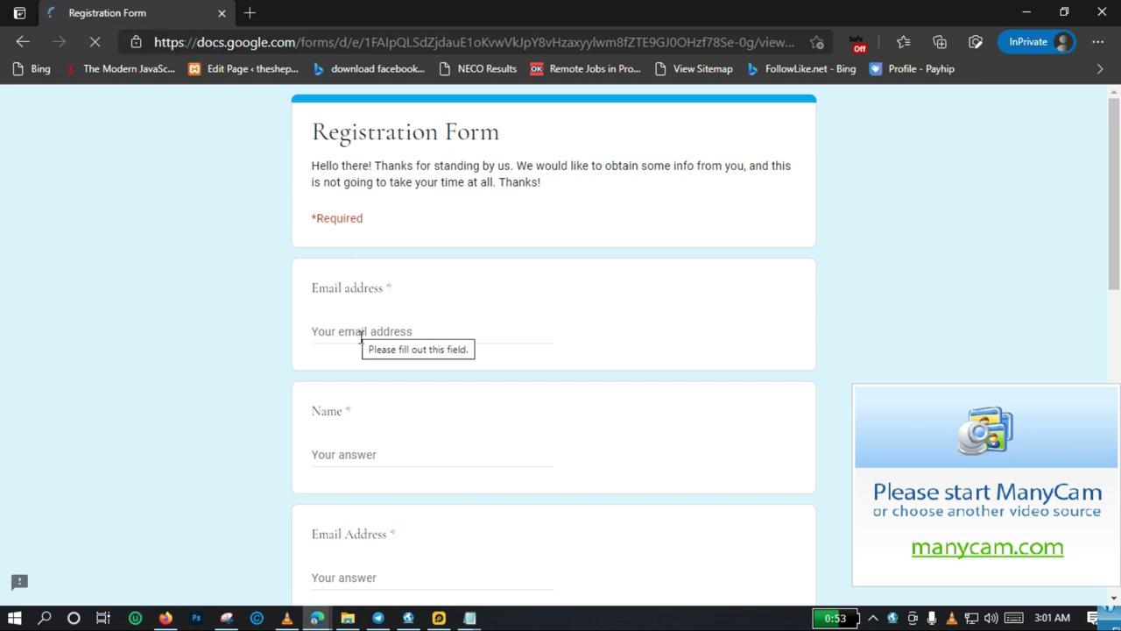
# - Fill in the respondent's full name and enter the e-mail address in both e-mail fields of the Registration Form
pyautogui.click(387, 286)
pyautogui.click(408, 328)
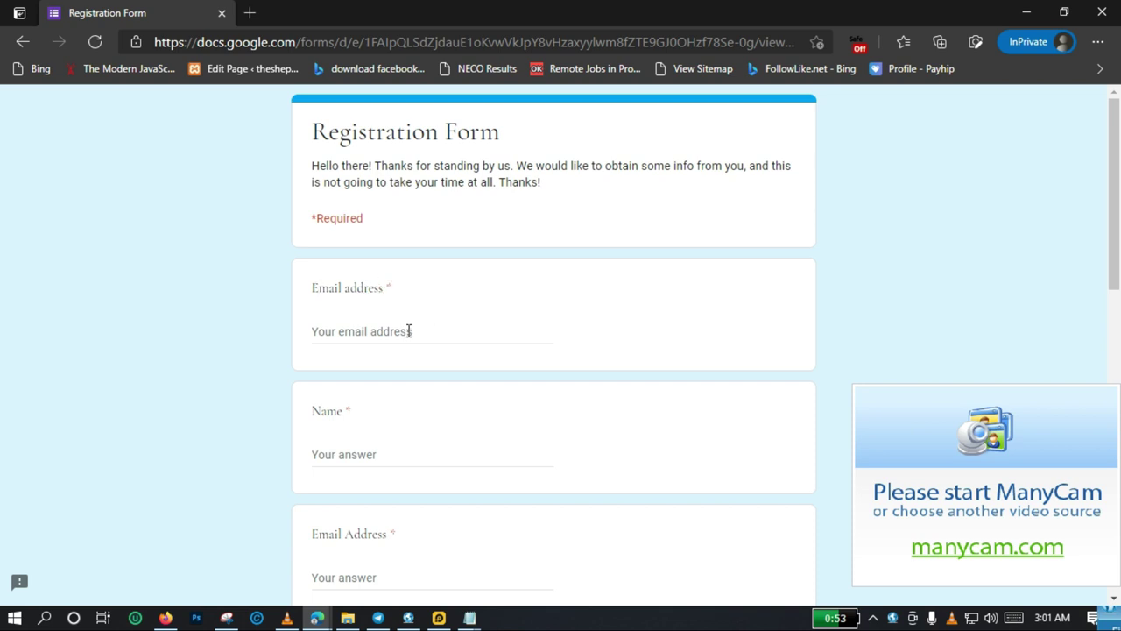
pyautogui.click(456, 359)
pyautogui.scroll(-3, 491, 289)
pyautogui.scroll(3, 1022, 170)
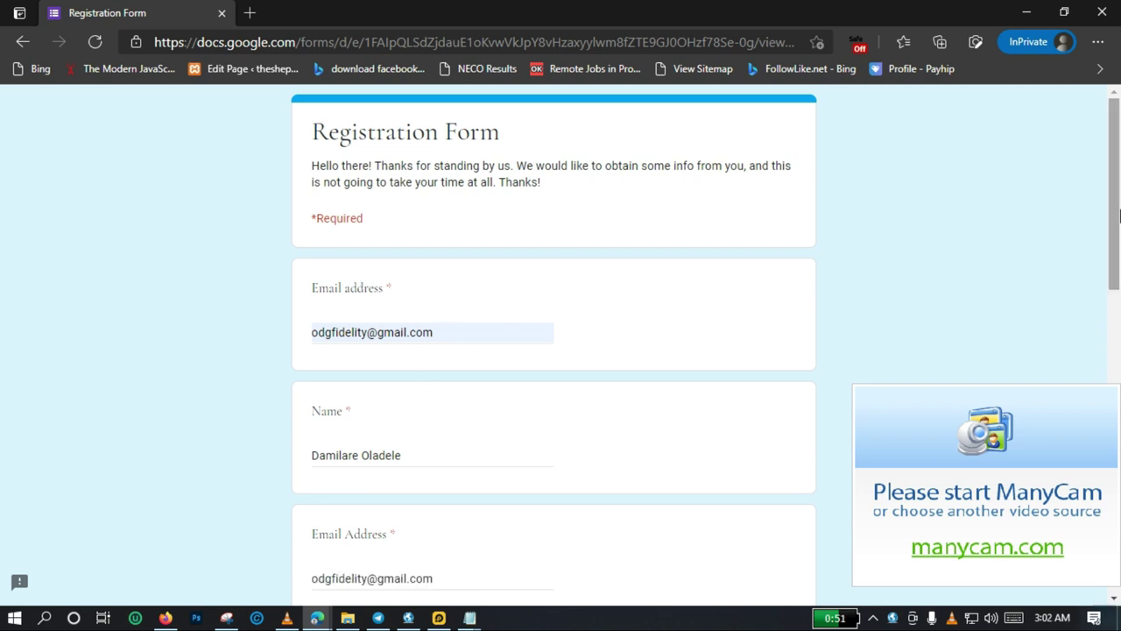
# - Try the listed options for "Where did you hear about us?", choose Other and specify "Referral from a friend"
pyautogui.moveTo(1119, 212); pyautogui.dragTo(1056, 333)
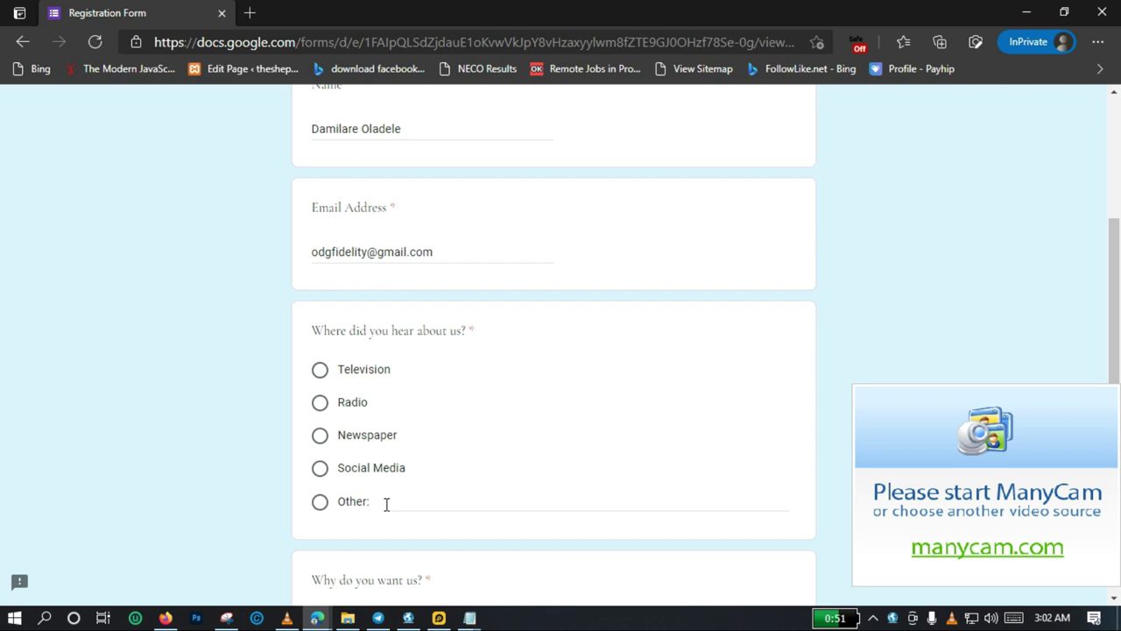
pyautogui.click(320, 371)
pyautogui.click(320, 408)
pyautogui.click(321, 438)
pyautogui.click(322, 473)
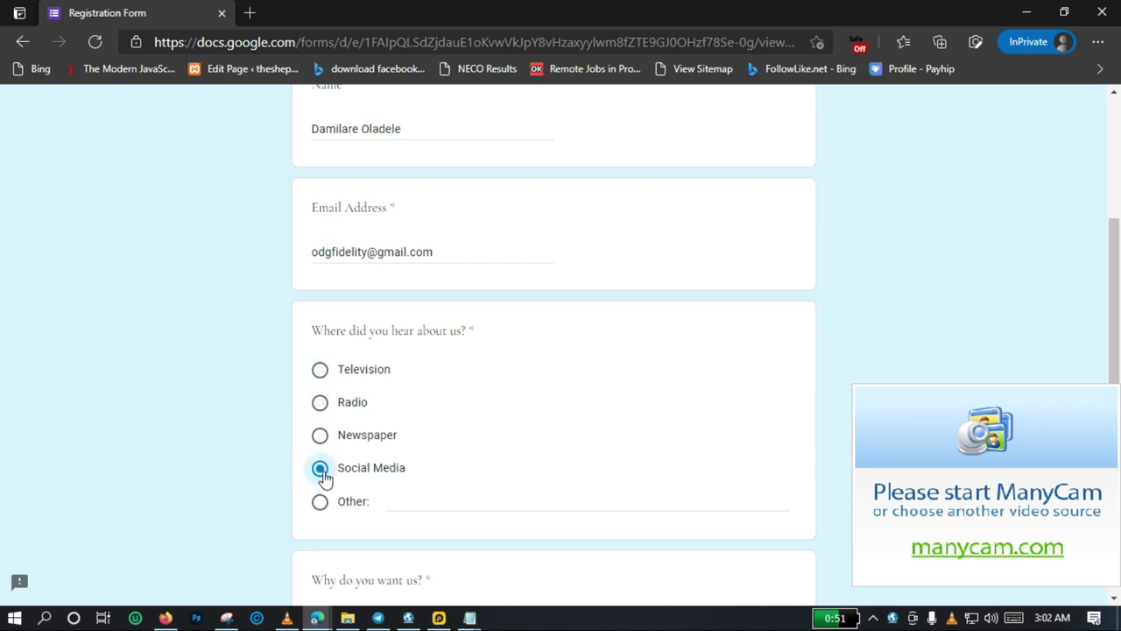
pyautogui.click(321, 505)
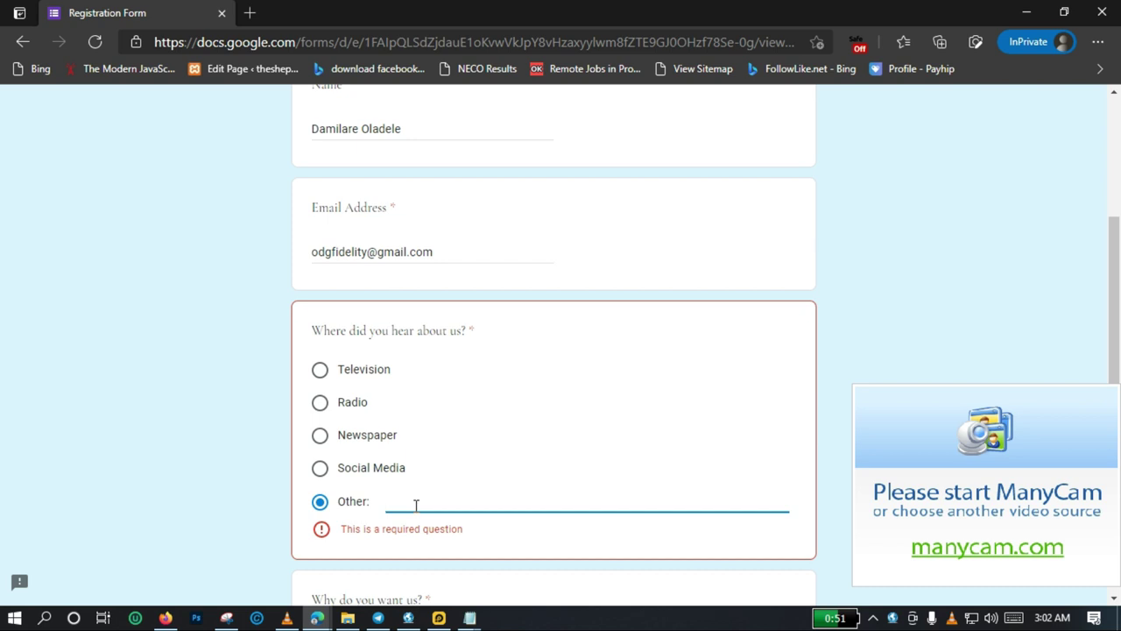
pyautogui.write('R')
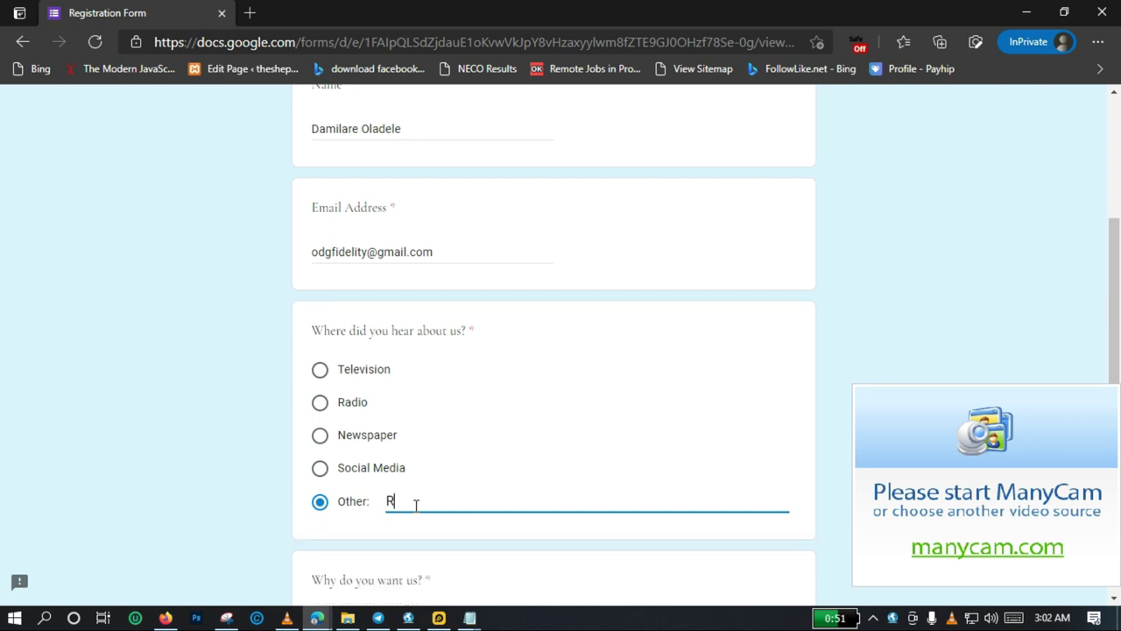
pyautogui.write('eferral from a')
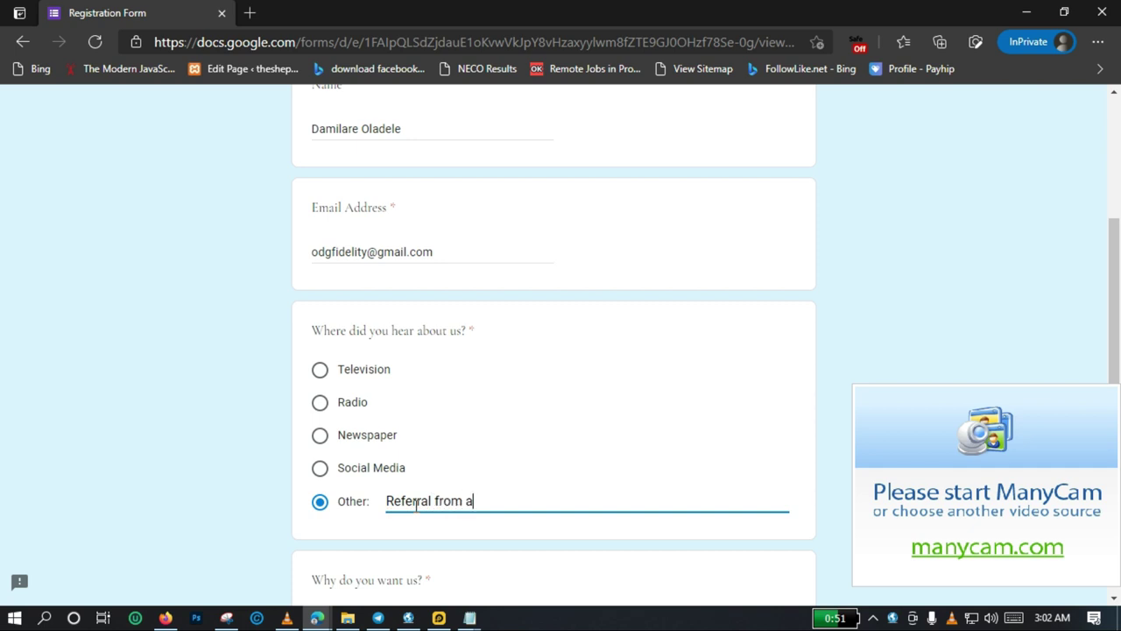
pyautogui.write(' friend')
# - Answer the question "Why do you want us?" with "I just like your service"
pyautogui.scroll(-3, 416, 505)
pyautogui.click(379, 375)
pyautogui.write('I')
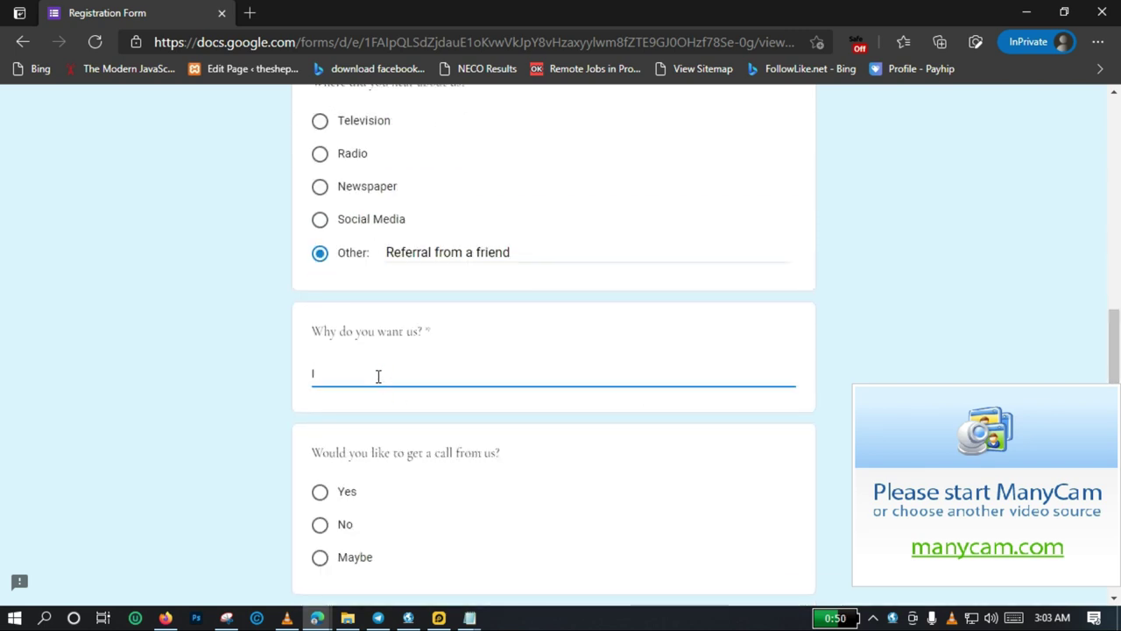
pyautogui.write(' just like your service')
# - Answer Yes to "Would you like to get a call from us?" and submit the form
pyautogui.scroll(-2, 455, 478)
pyautogui.click(346, 296)
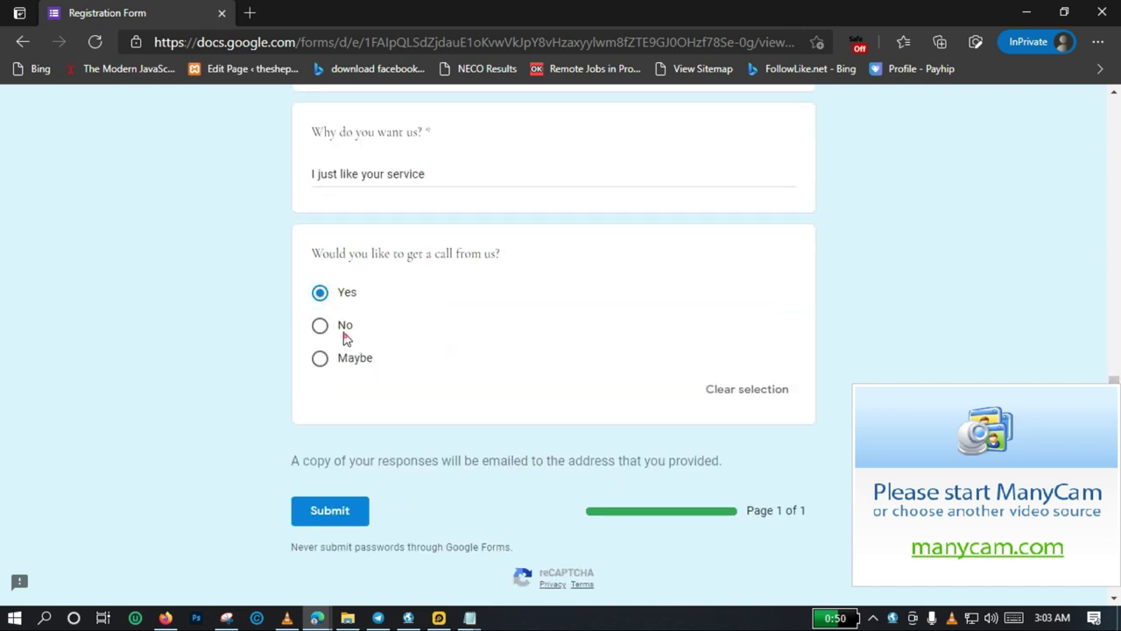
pyautogui.scroll(-1, 448, 464)
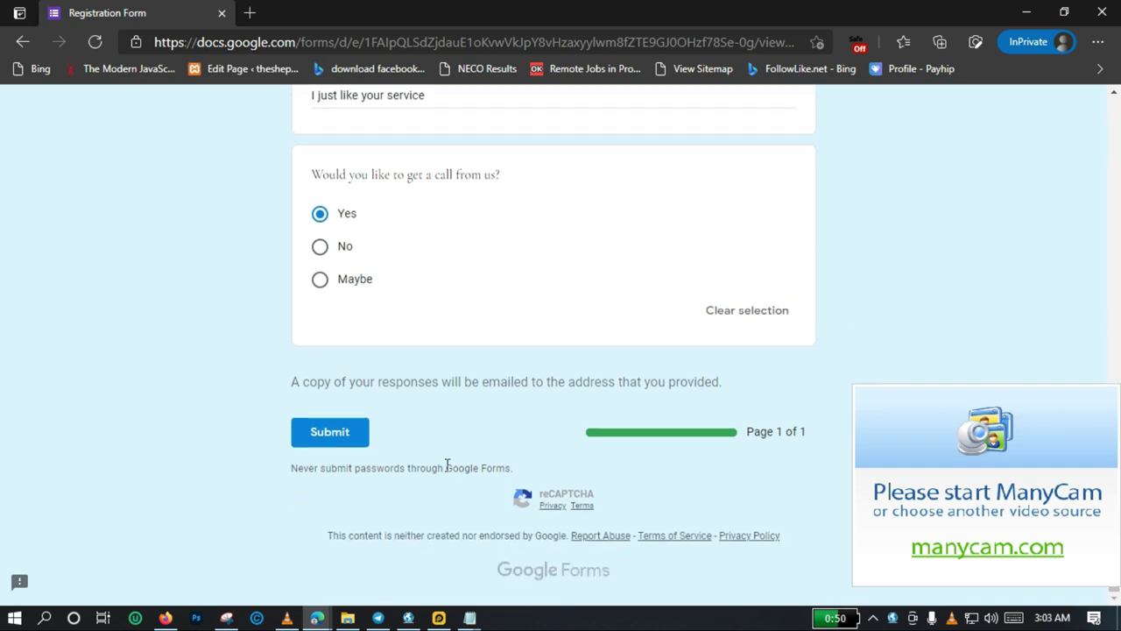
pyautogui.click(321, 442)
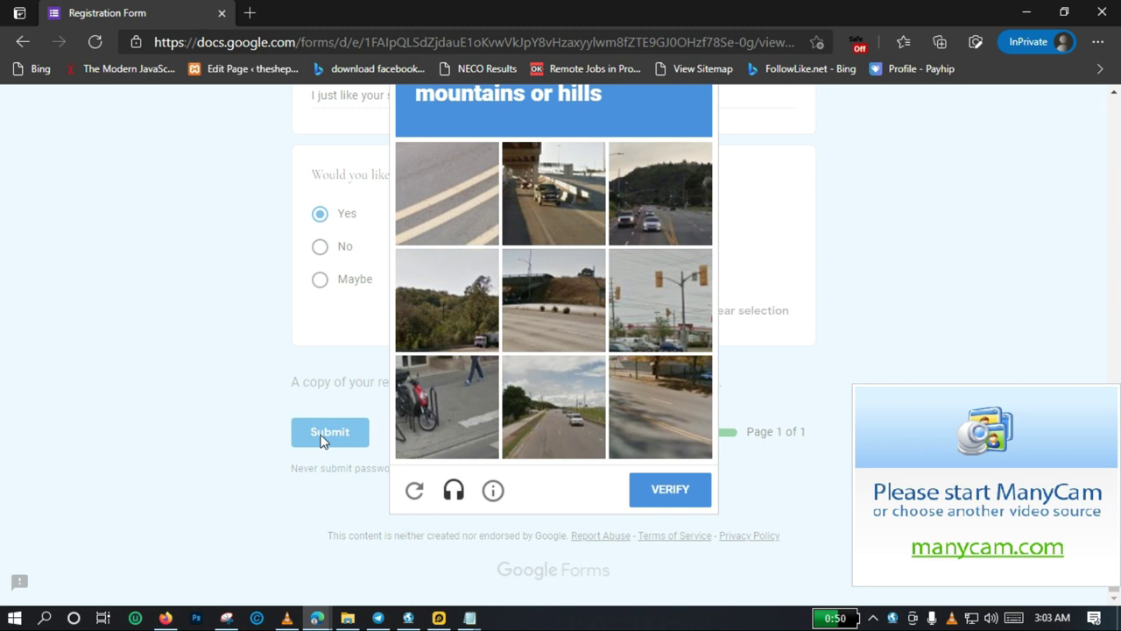
# - Try to pass the reCAPTCHA challenge by selecting the images with mountains or hills and verifying the selection
pyautogui.scroll(1, 552, 351)
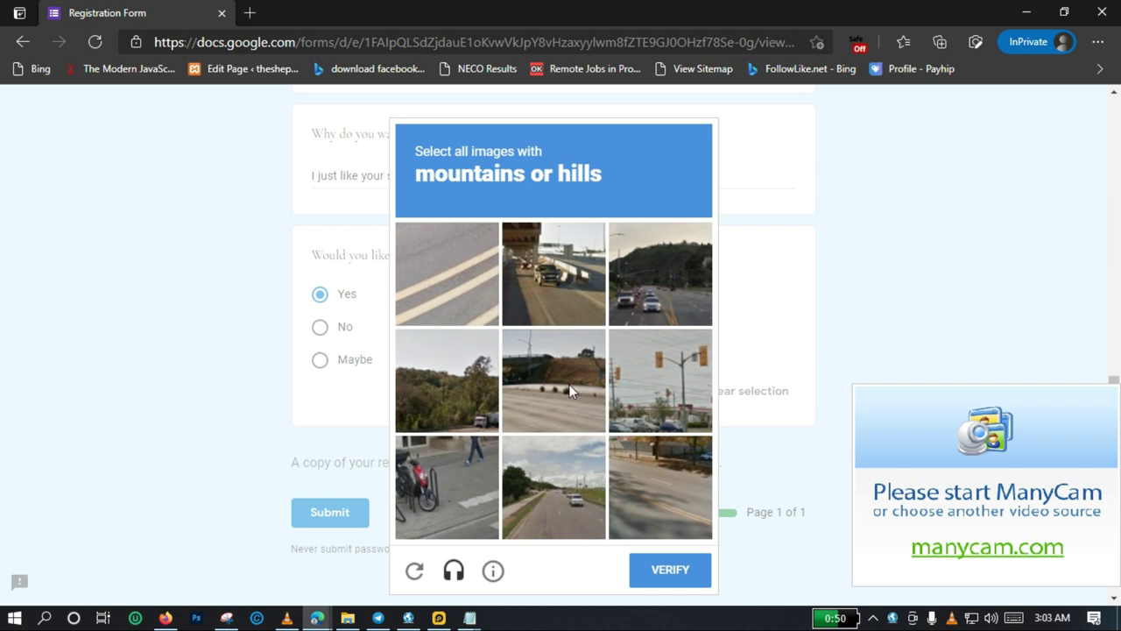
pyautogui.click(547, 367)
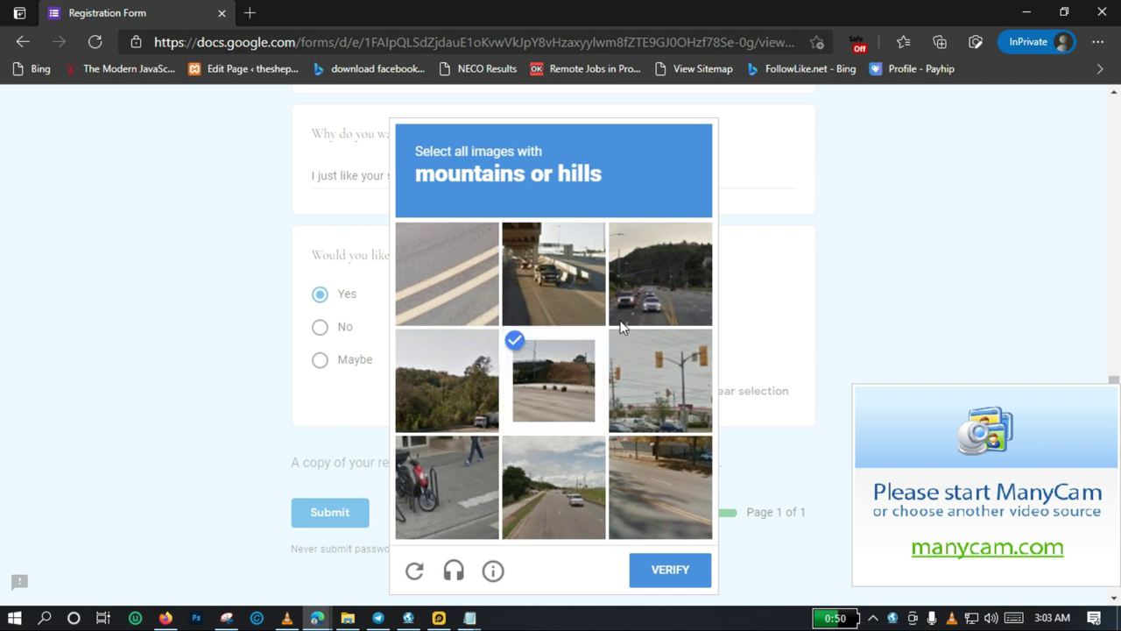
pyautogui.click(635, 297)
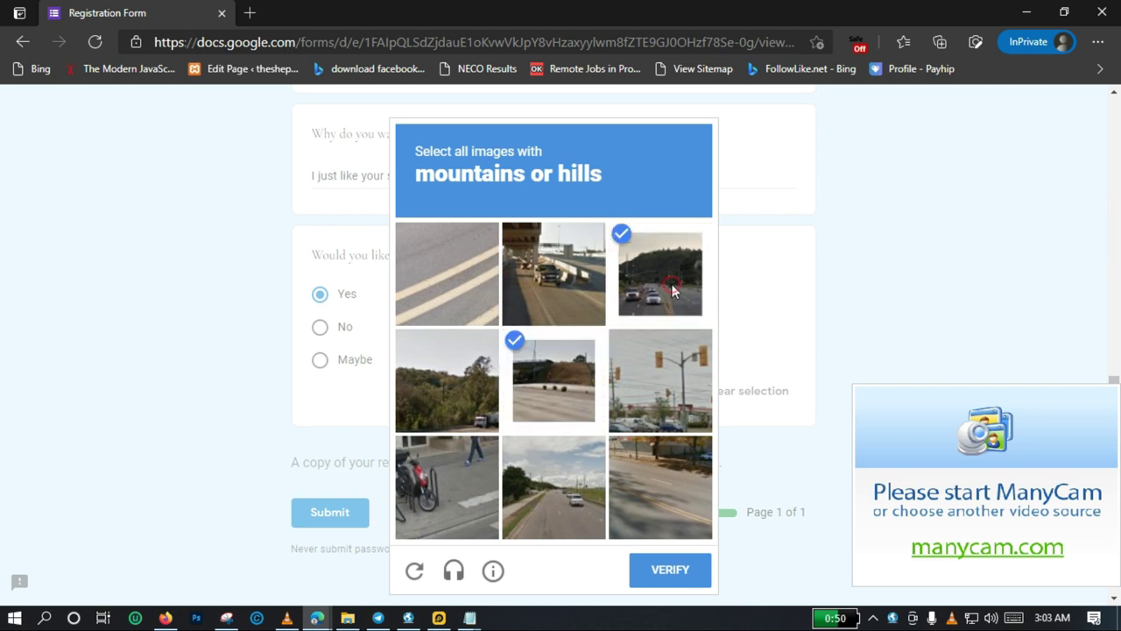
pyautogui.click(674, 570)
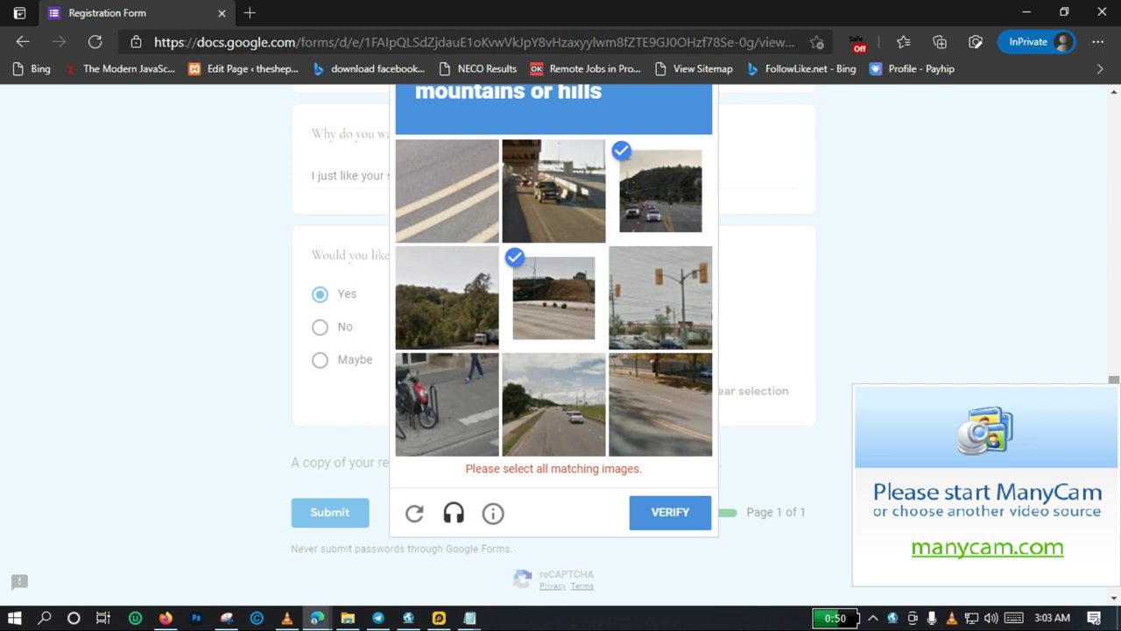
pyautogui.scroll(2, 769, 296)
pyautogui.scroll(-1, 769, 296)
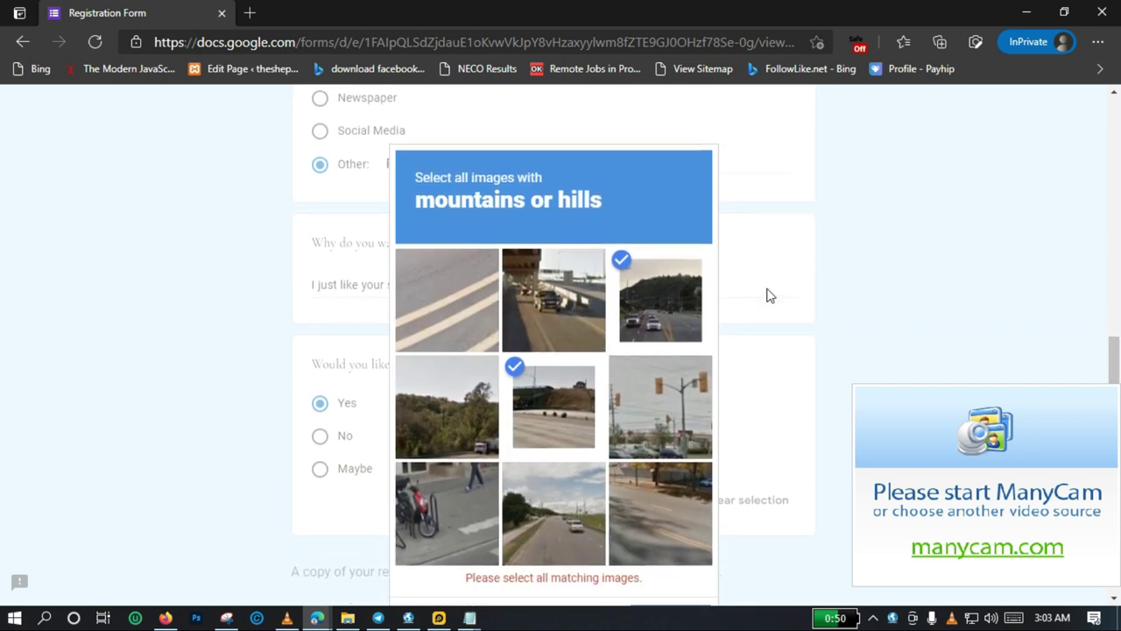
pyautogui.click(682, 513)
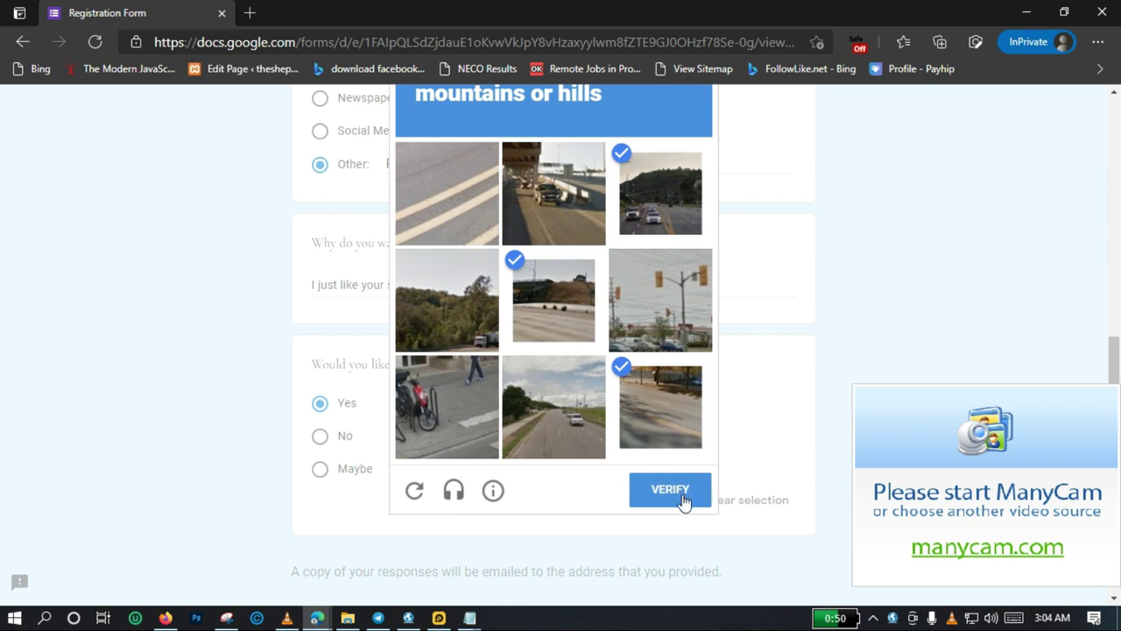
pyautogui.click(438, 301)
pyautogui.click(672, 496)
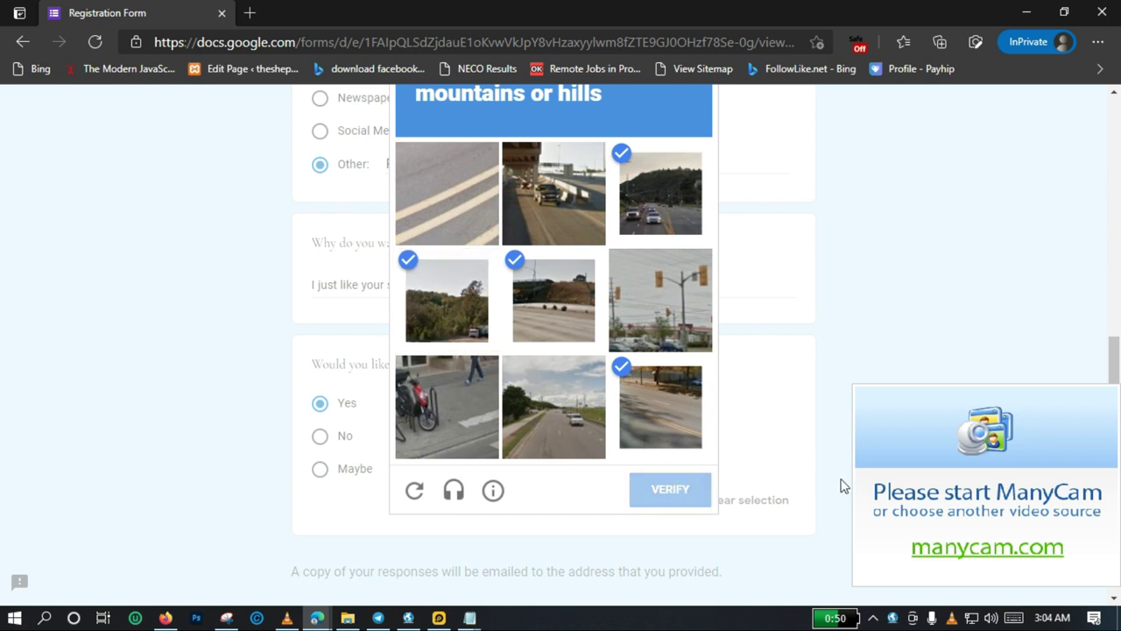
# - Select the images with cars in the new reCAPTCHA challenge until none are left, and verify the selection
pyautogui.moveTo(1115, 368); pyautogui.dragTo(1051, 372)
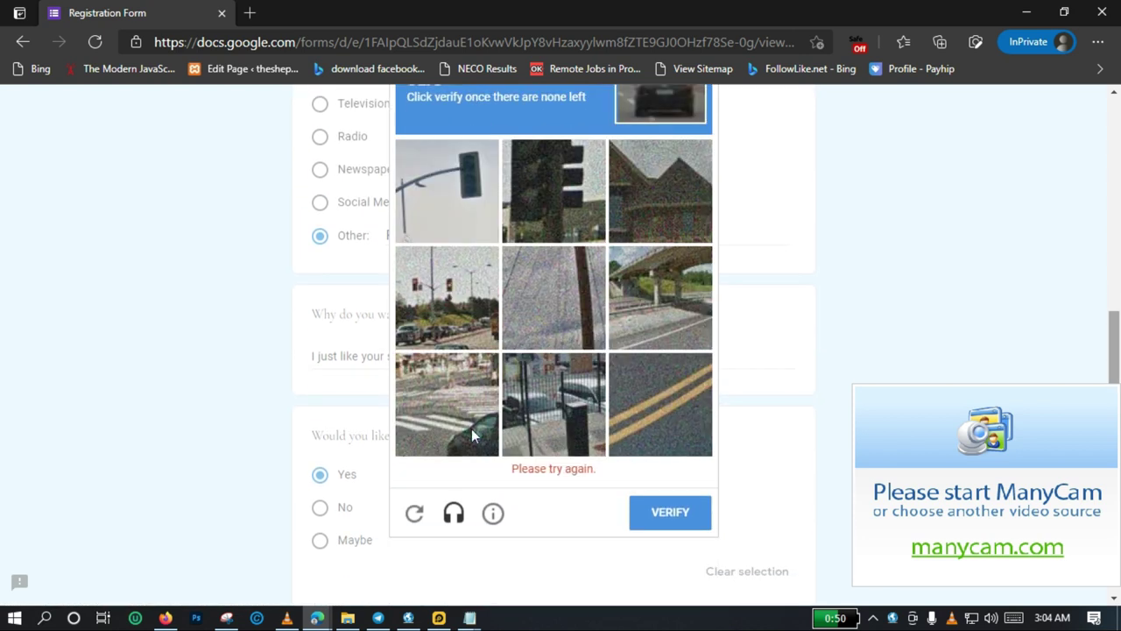
pyautogui.click(472, 430)
pyautogui.click(447, 298)
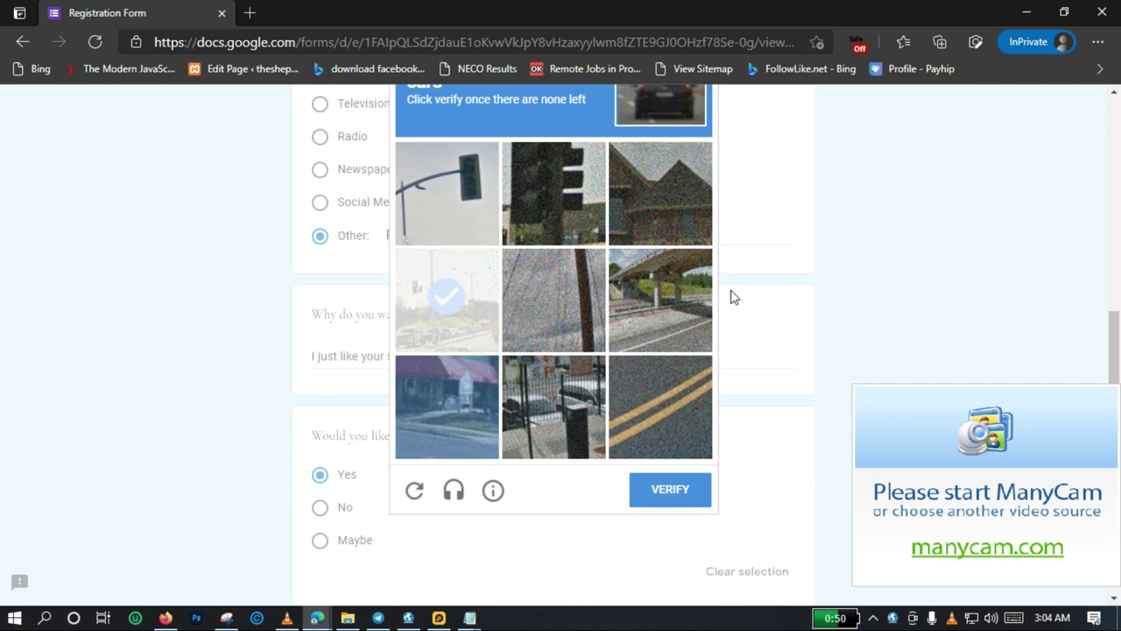
pyautogui.click(585, 418)
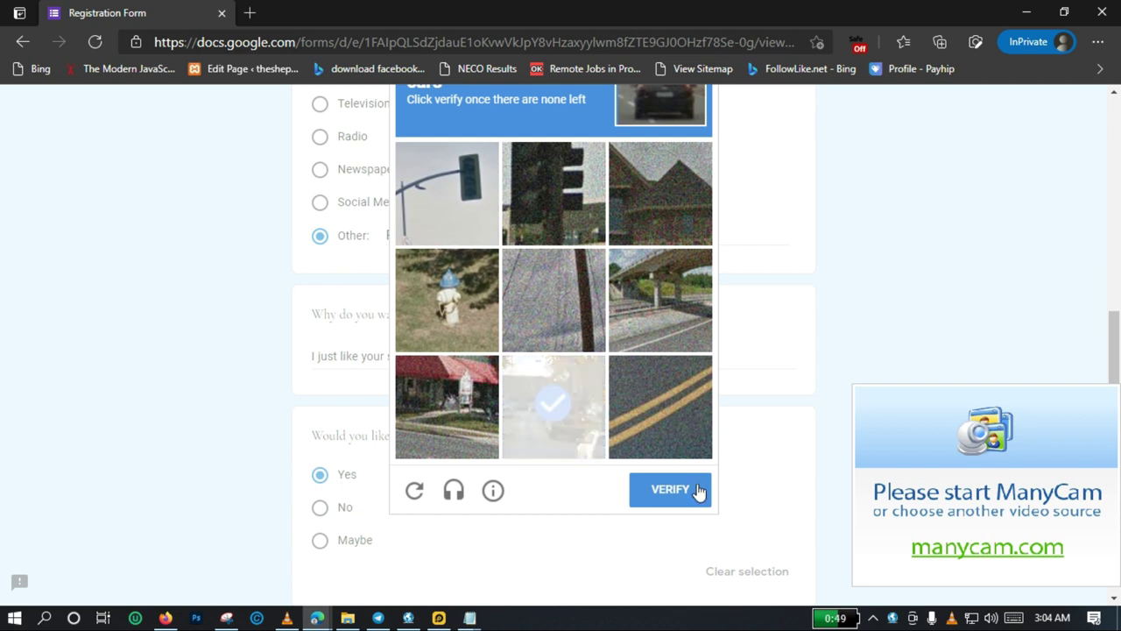
pyautogui.click(580, 421)
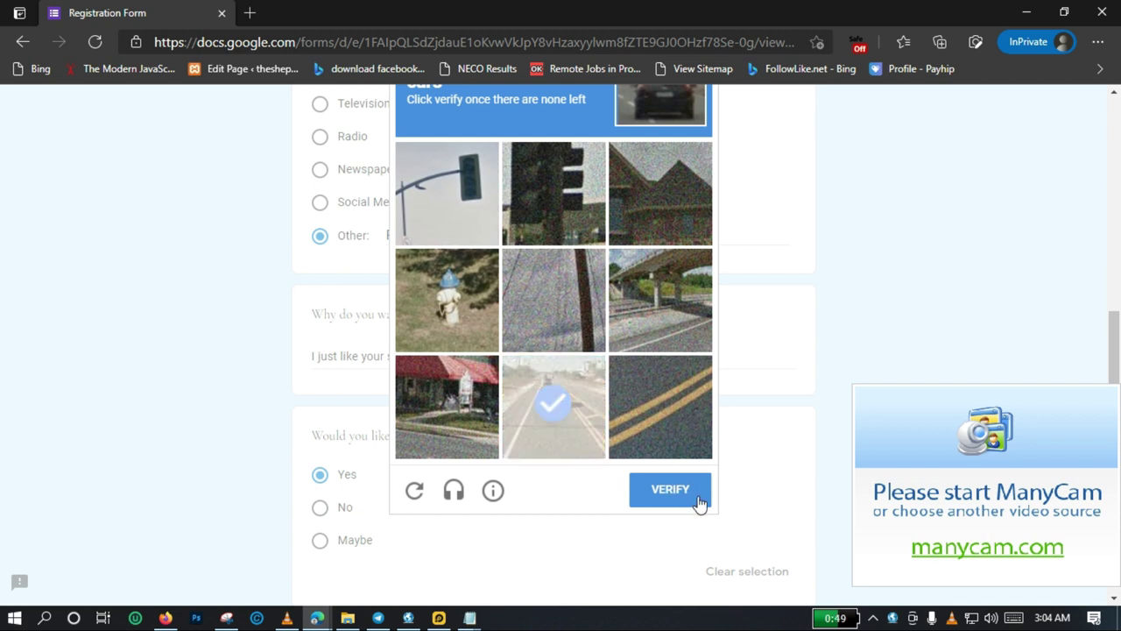
pyautogui.click(563, 403)
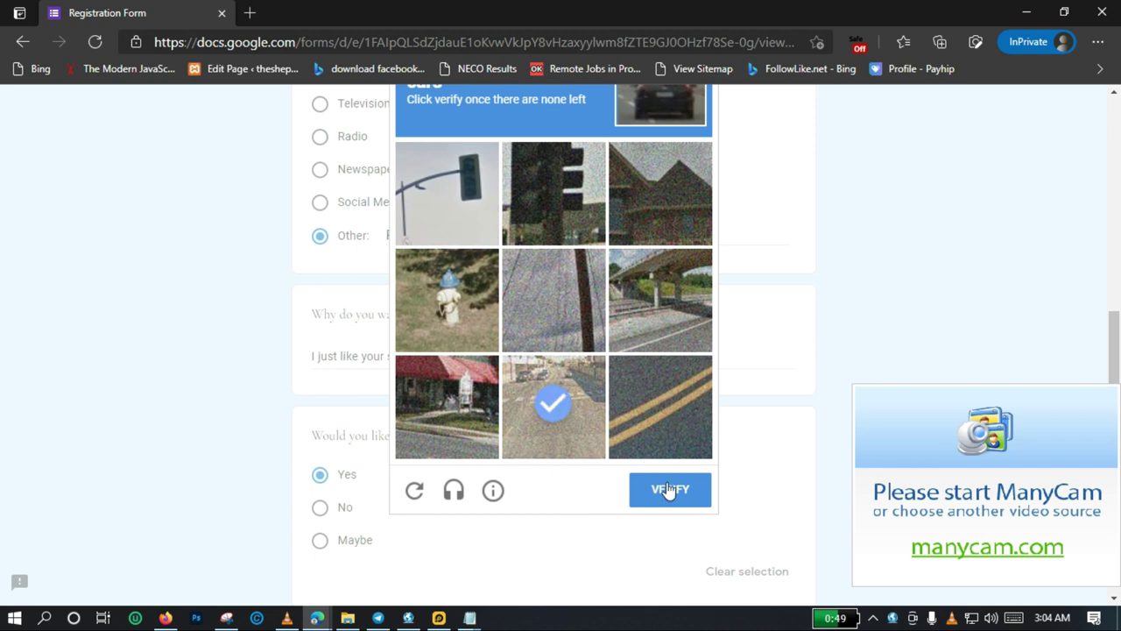
pyautogui.click(658, 488)
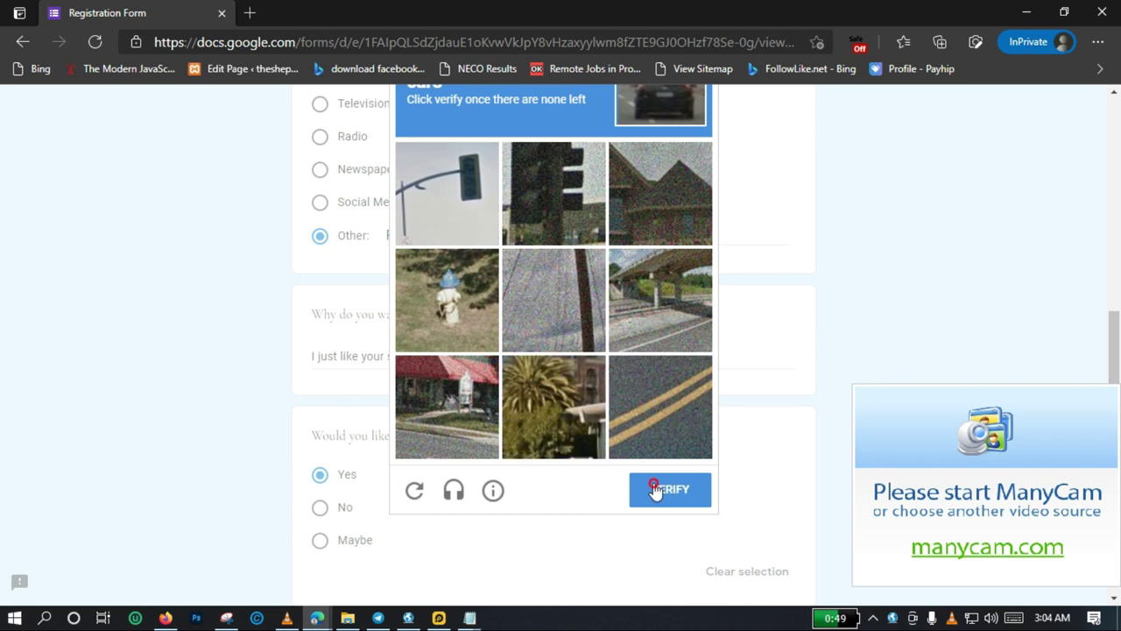